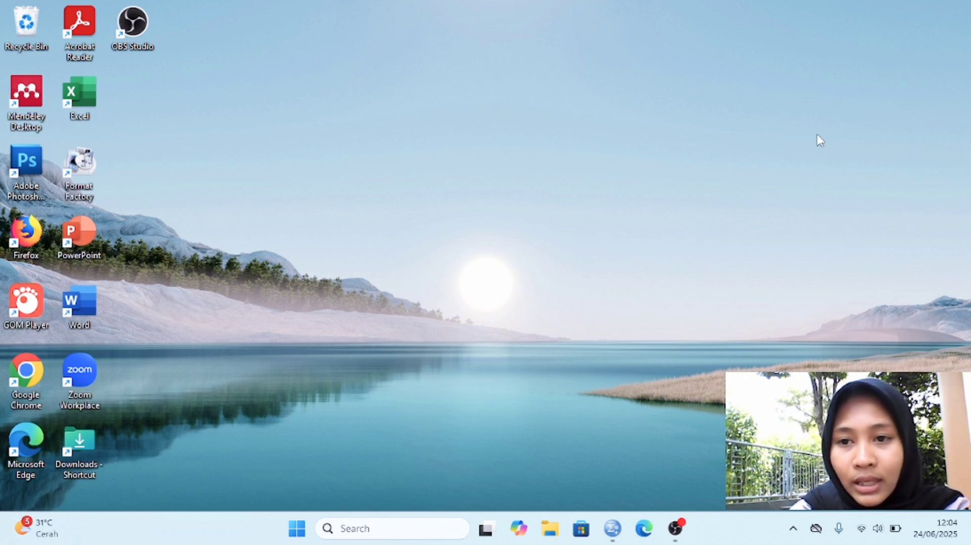
- Switch to IBM SPSS Statistics and name the first variable Hasil in the variable definitions
click(609, 531)
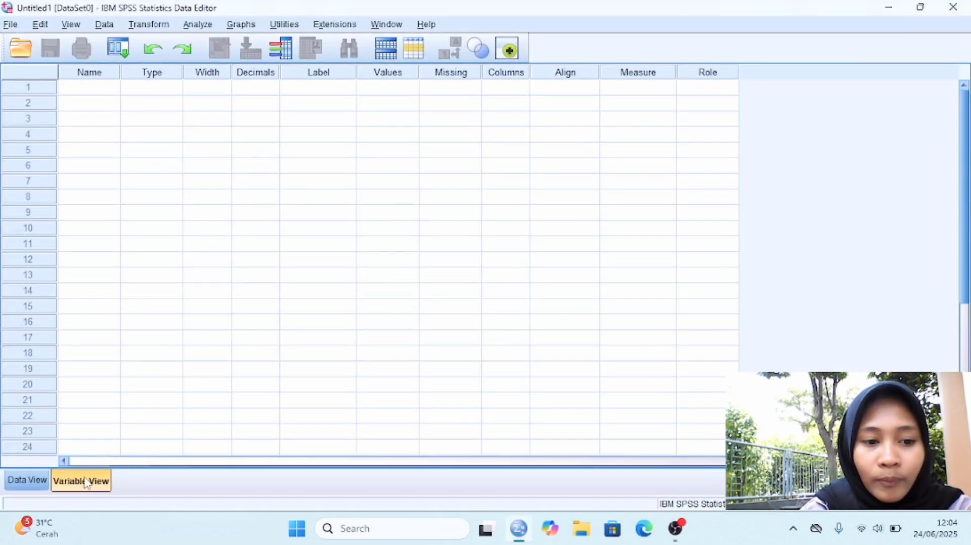
drag(104, 316, 107, 212)
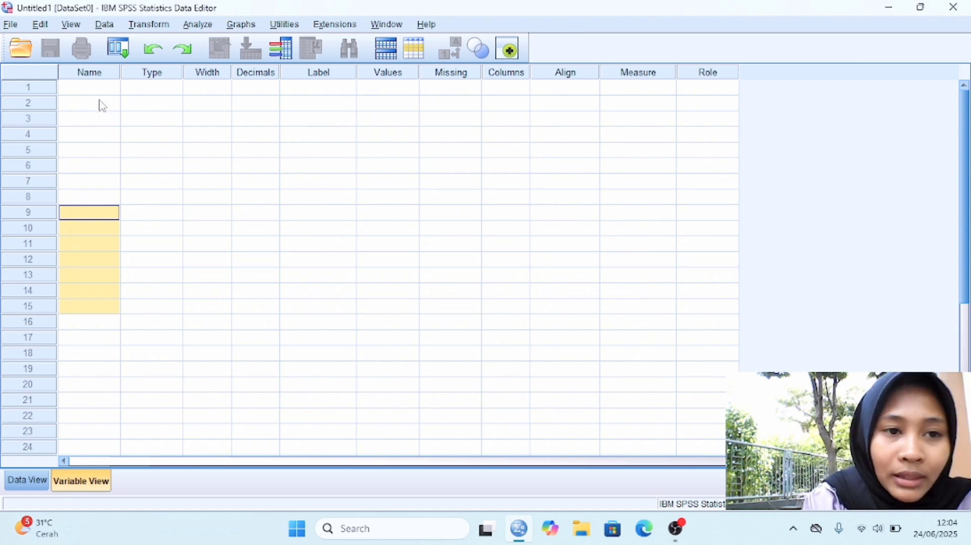
click(99, 79)
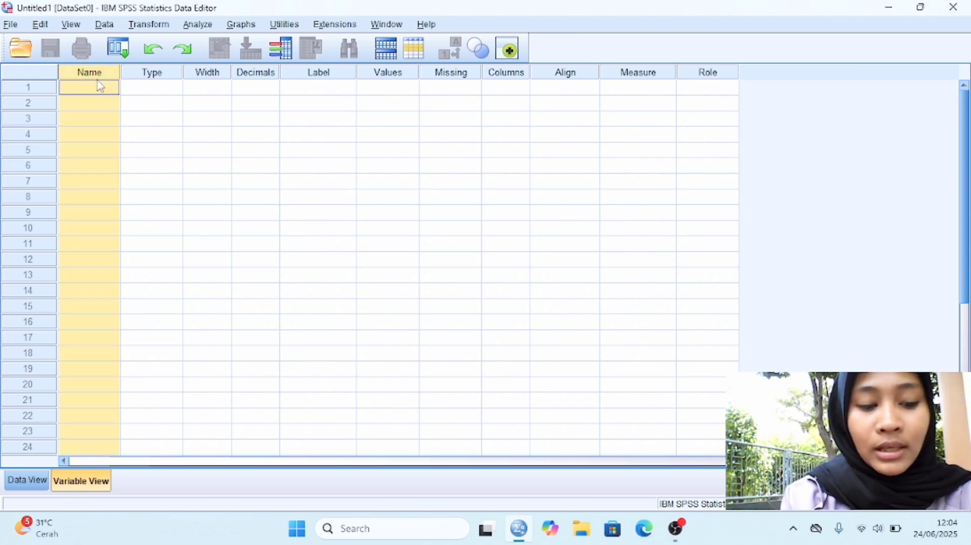
text(Has)
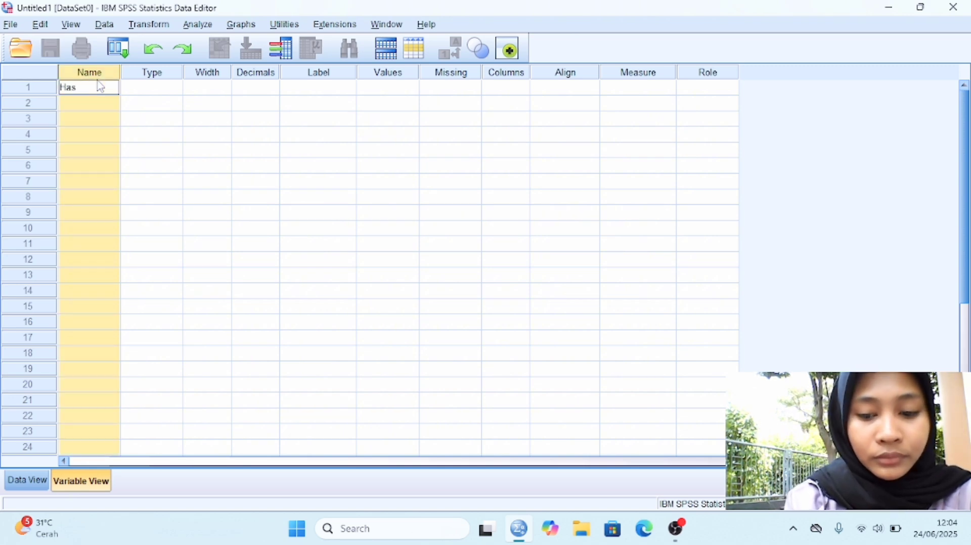
text(ik)
key(BackSpace)
text(l)
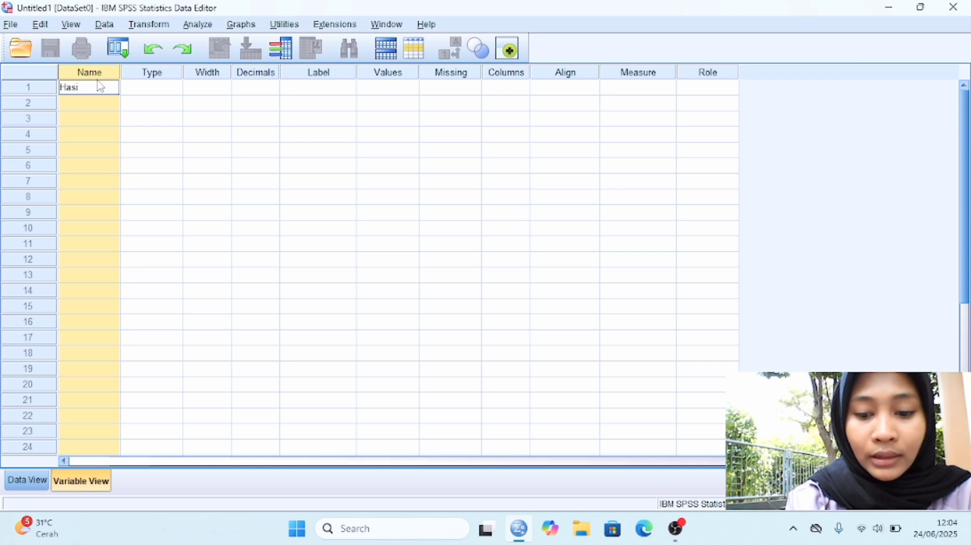
- Define a second variable named Kelas in the row below Hasil
click(95, 104)
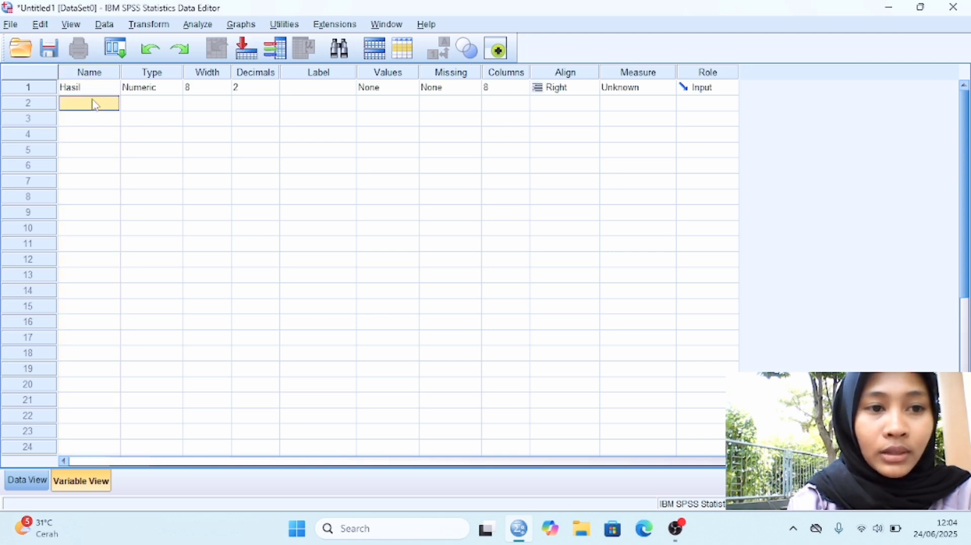
text(K)
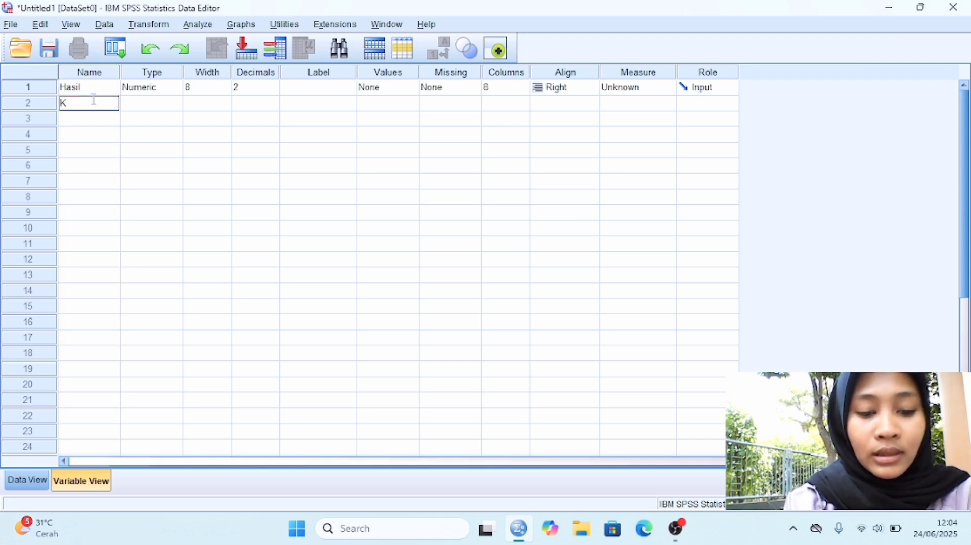
text(elas)
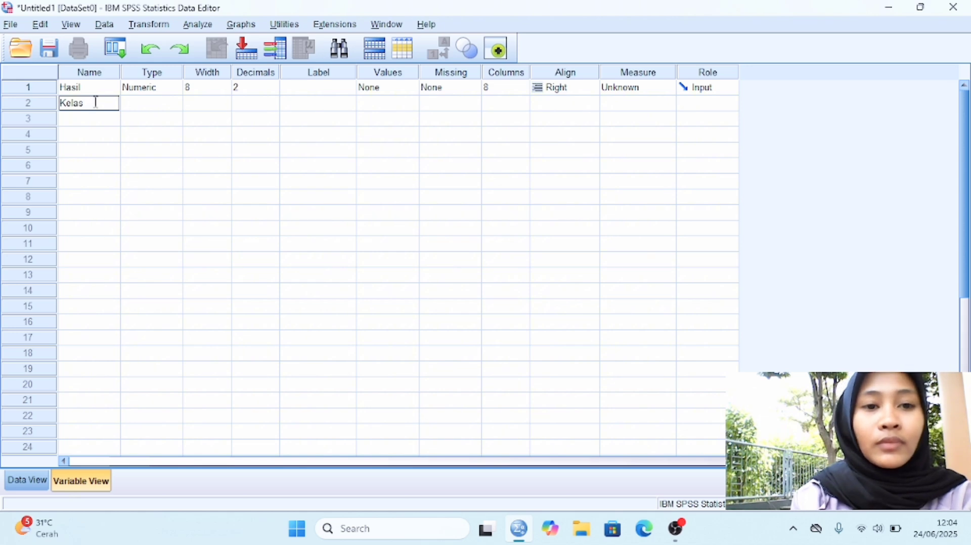
- Set the number of decimals to 0 for both the Hasil and Kelas variables
click(259, 89)
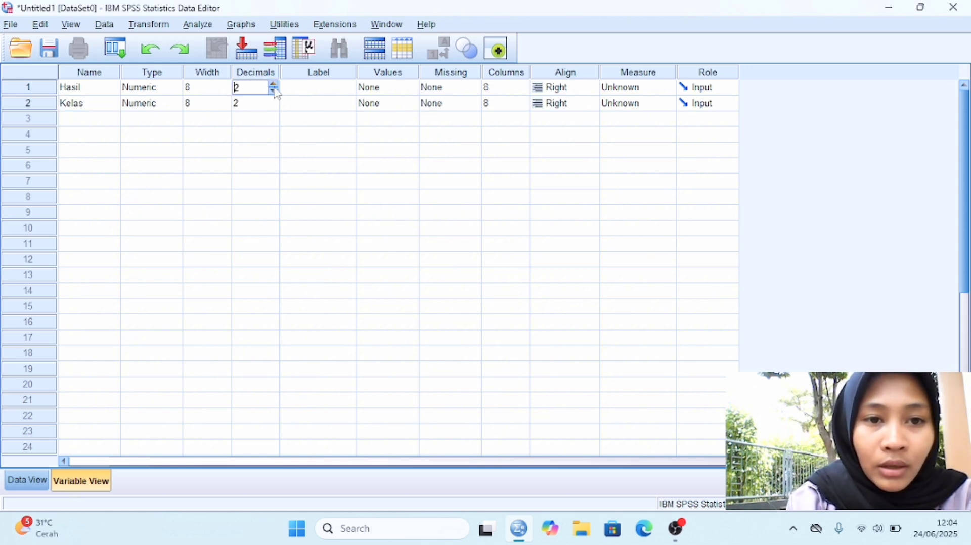
click(274, 91)
click(275, 91)
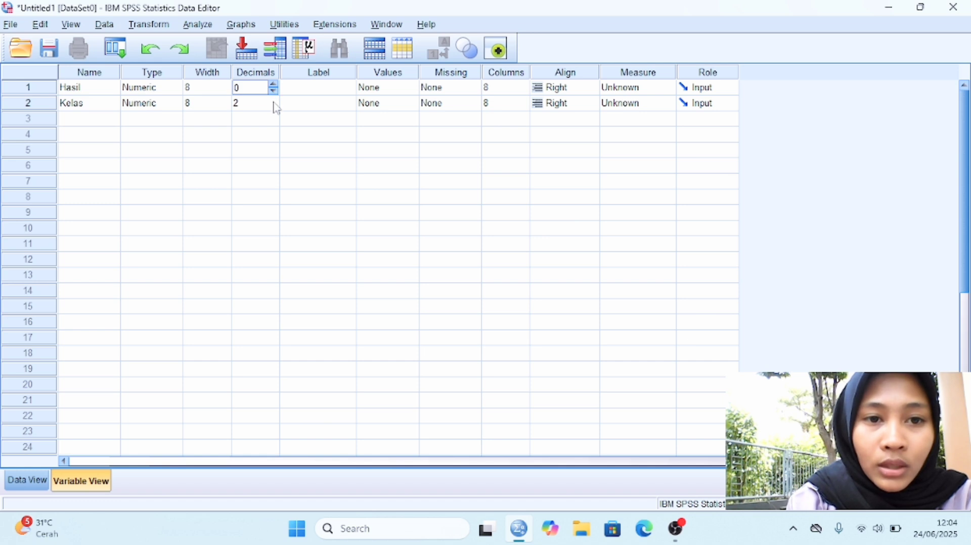
click(274, 103)
click(274, 106)
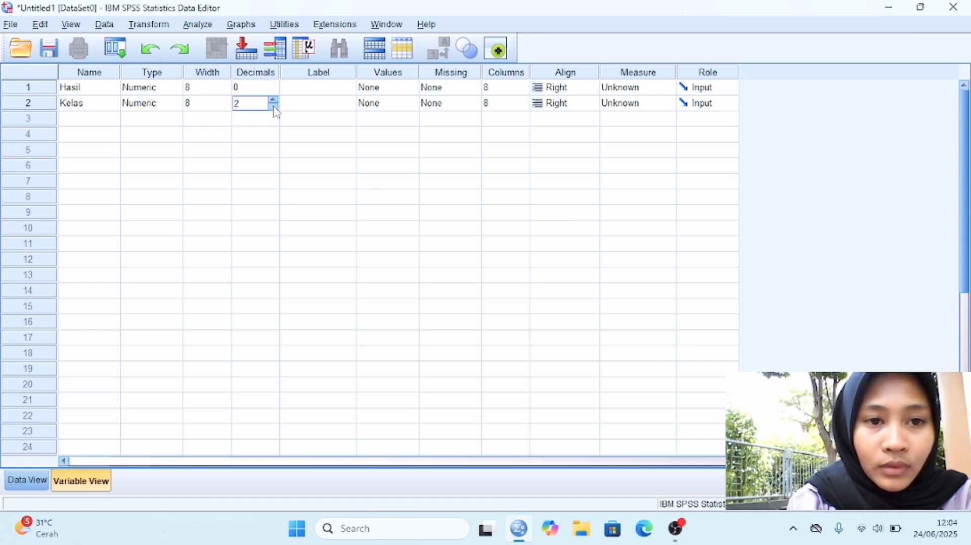
click(274, 107)
click(274, 107)
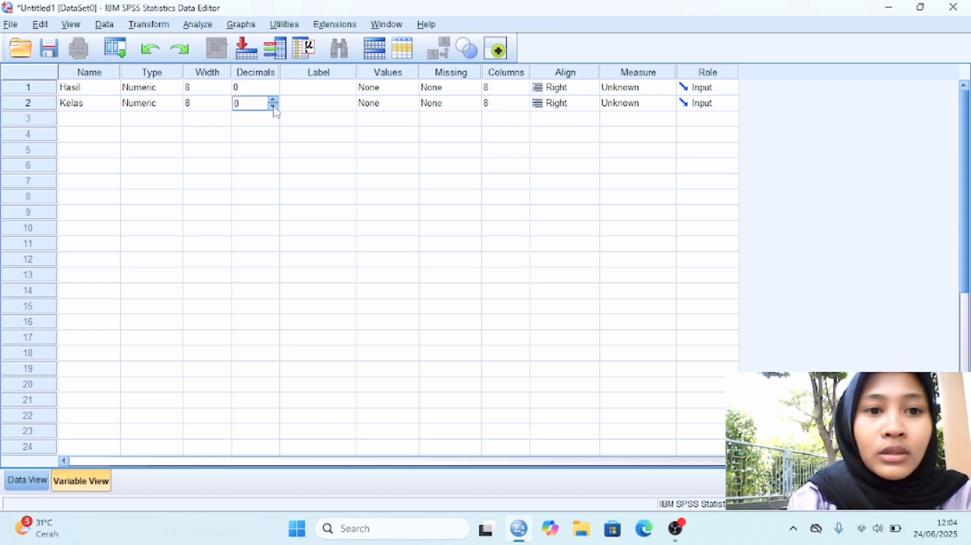
- Give the Hasil variable the label "Hasil Belajar Siswa"
click(314, 90)
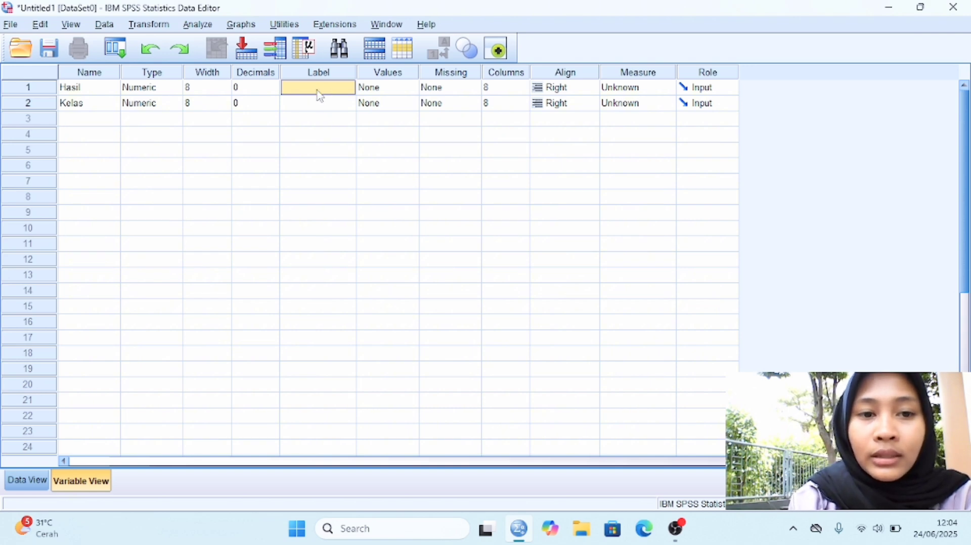
click(318, 89)
text(H)
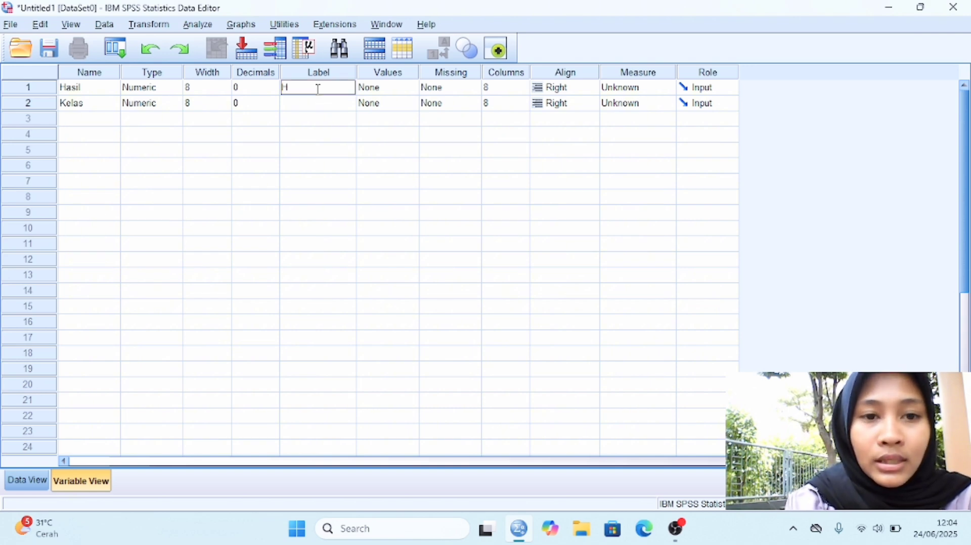
text(asil)
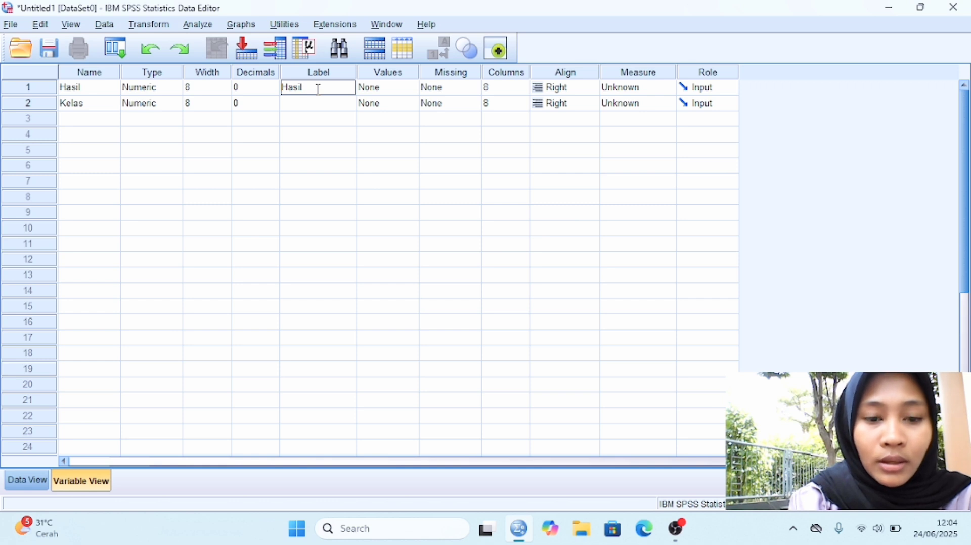
text( Be)
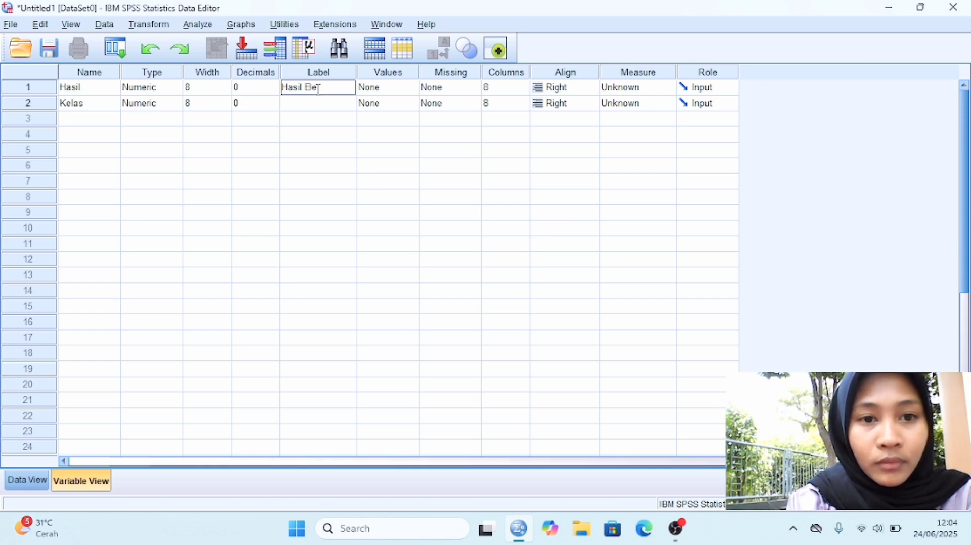
text(laja)
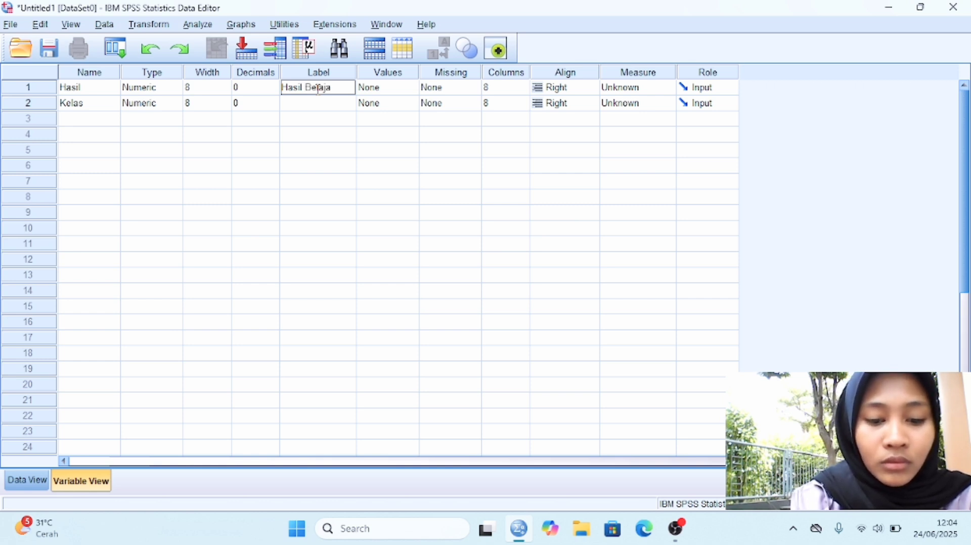
text(r Si)
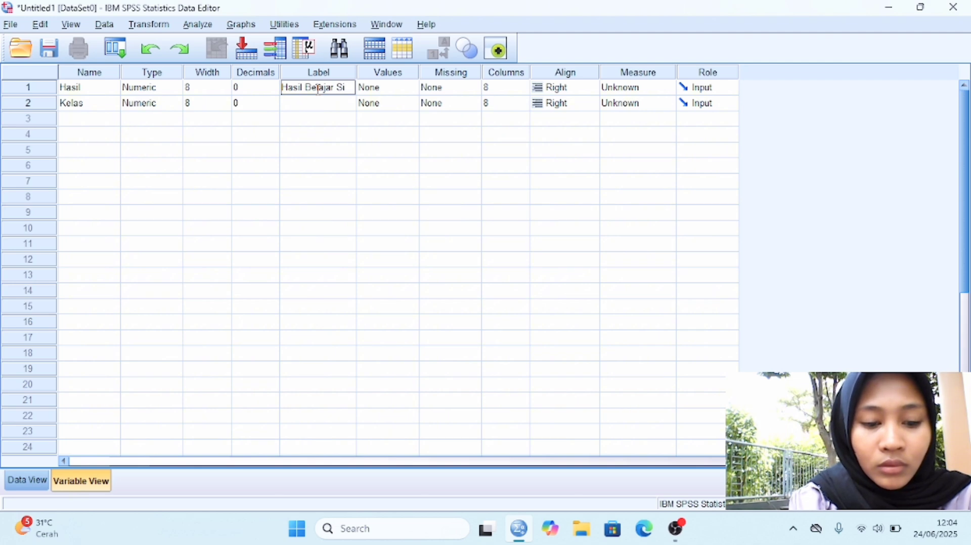
text(swa)
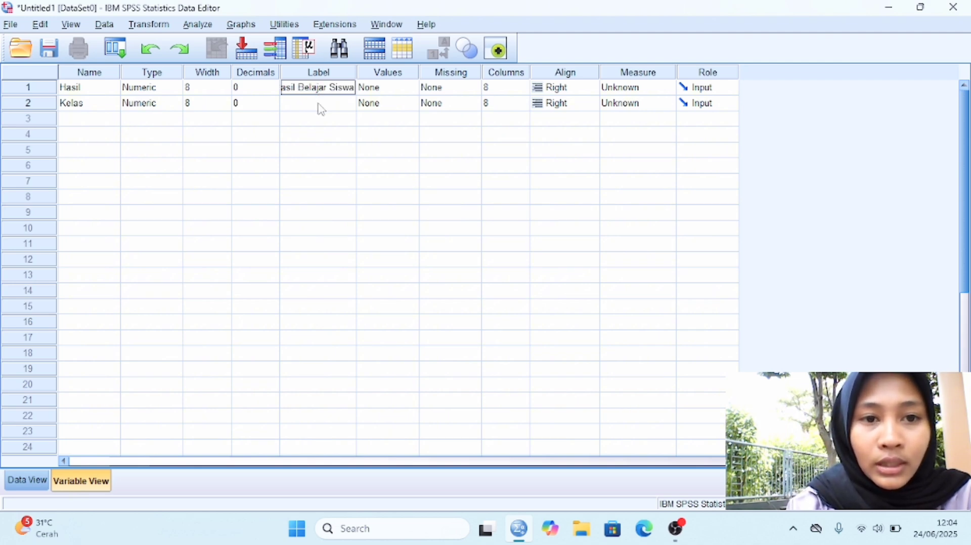
- Give the Kelas variable the label "Kelas"
click(320, 104)
click(320, 106)
text(K)
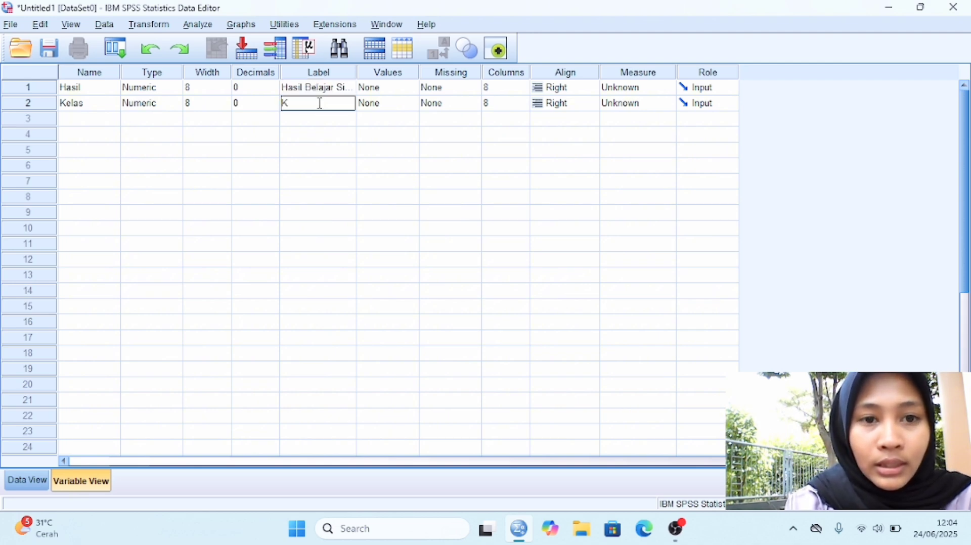
text(elas)
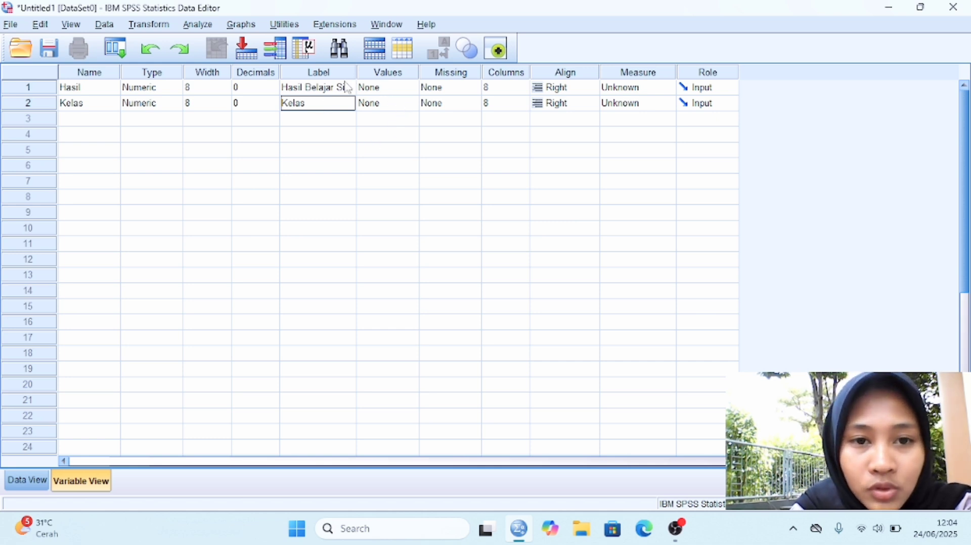
- Add a value label to the Kelas variable that assigns "Pre-test" to value 1
click(388, 105)
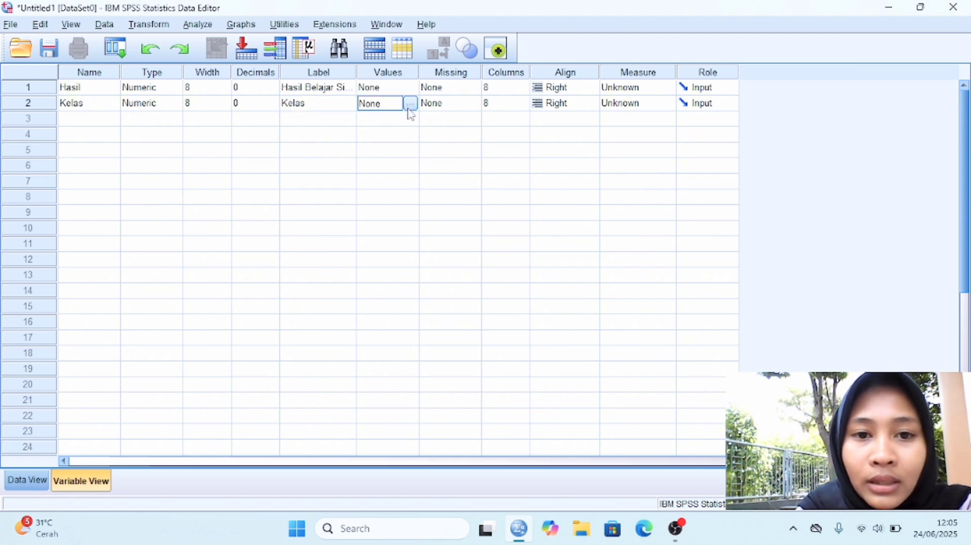
click(409, 105)
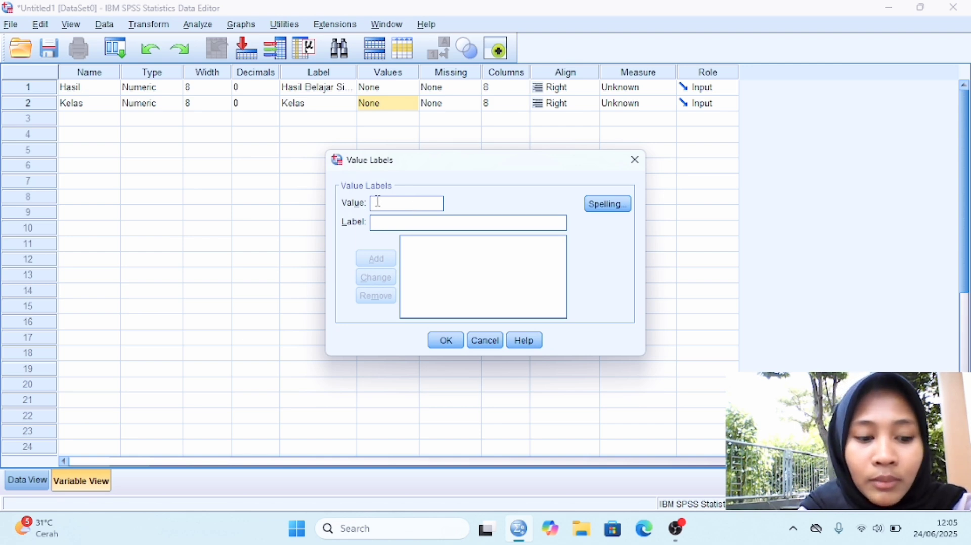
text(1)
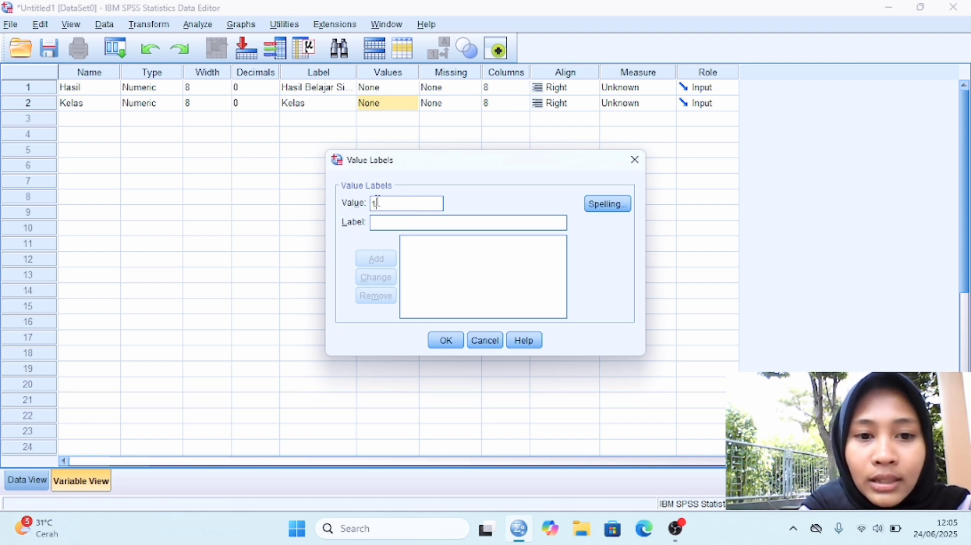
click(381, 224)
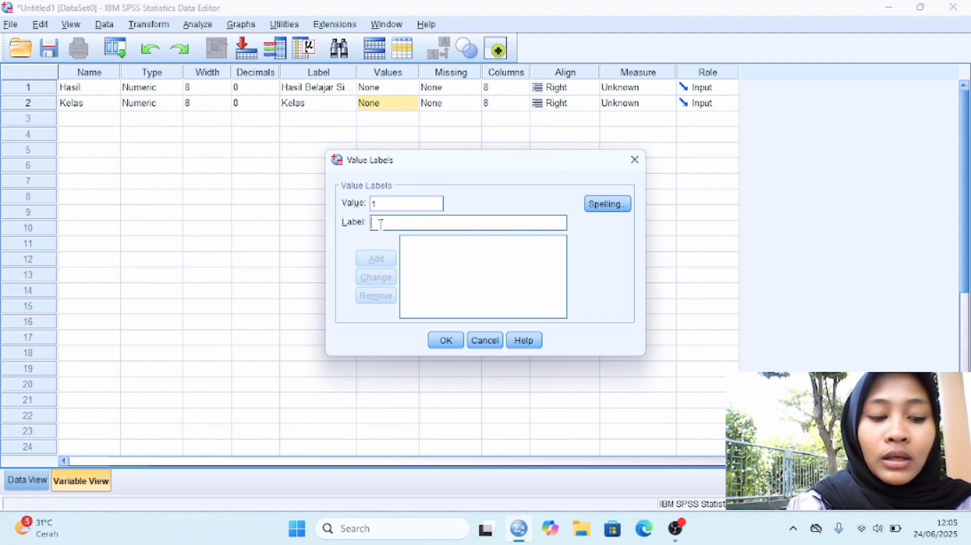
text(P)
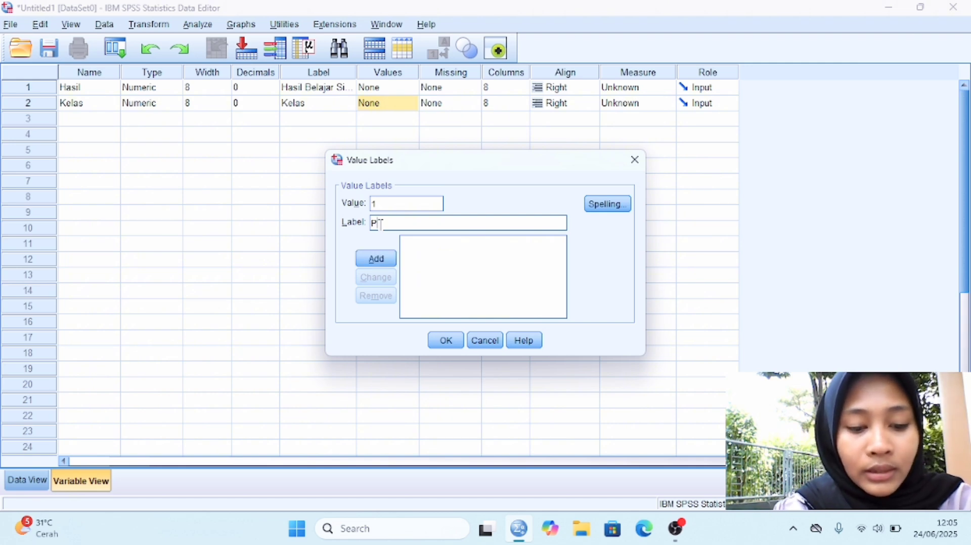
text(re-test)
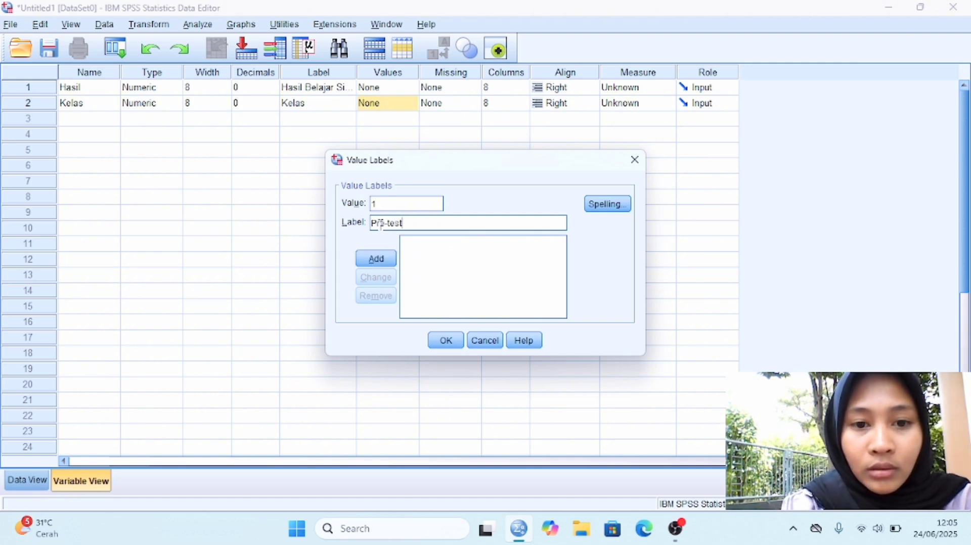
click(377, 259)
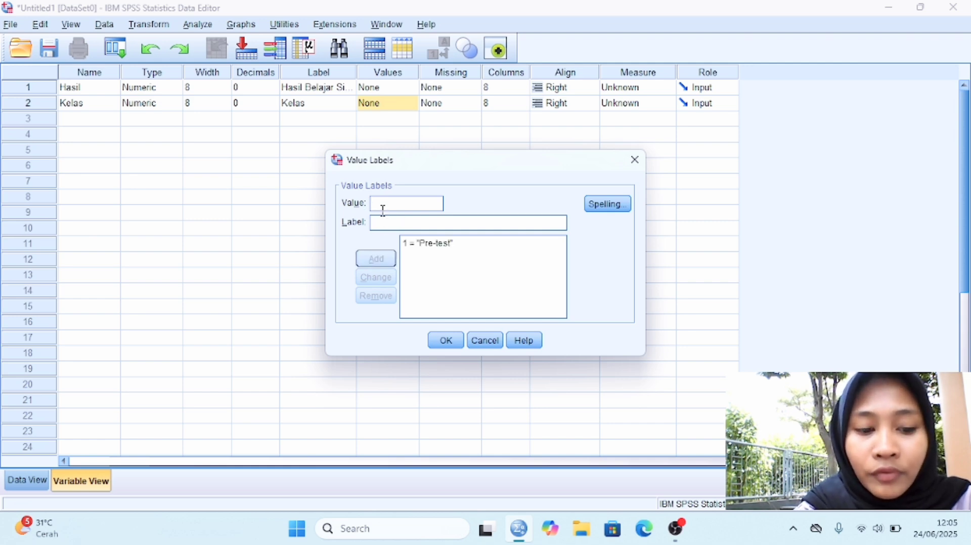
- Add the label "Post-test" for value 2 of Kelas and apply the value labels
text(2)
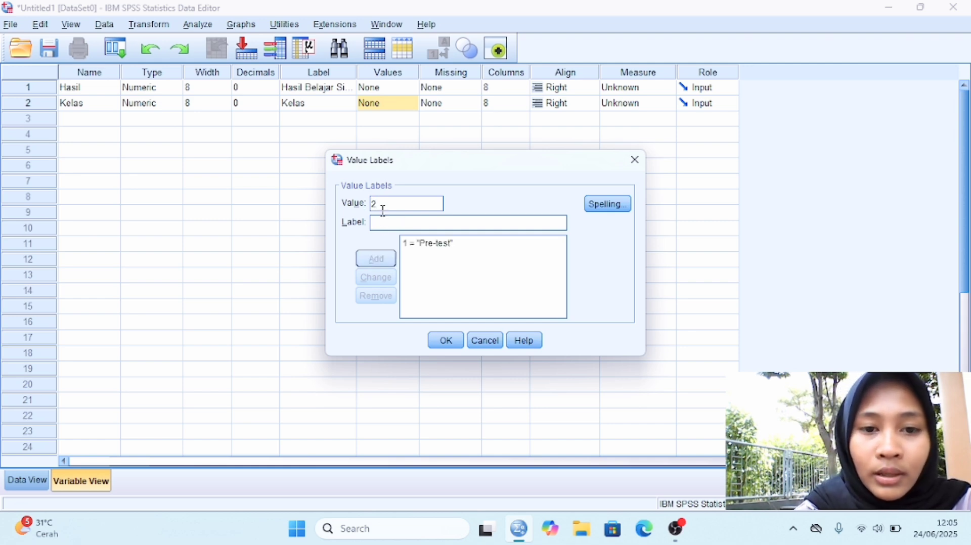
click(379, 224)
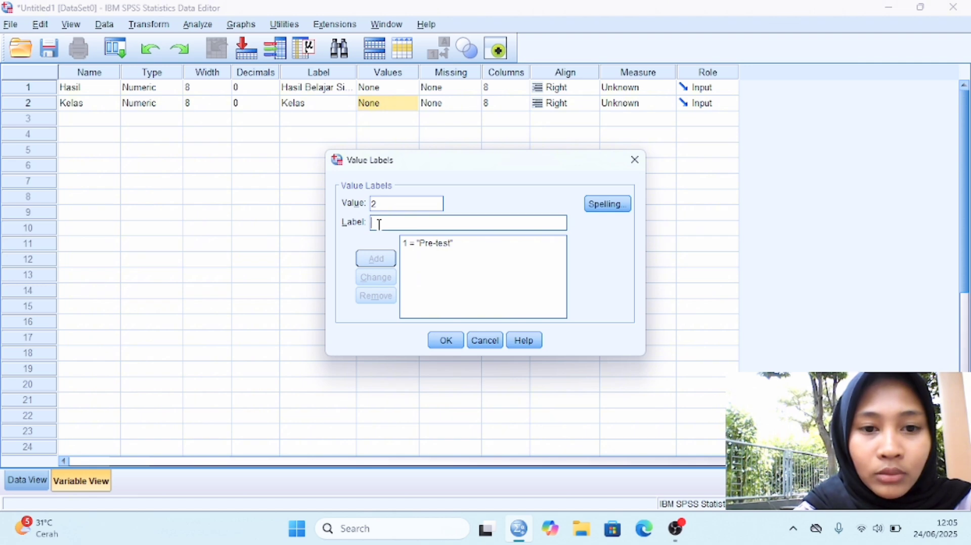
text(Post)
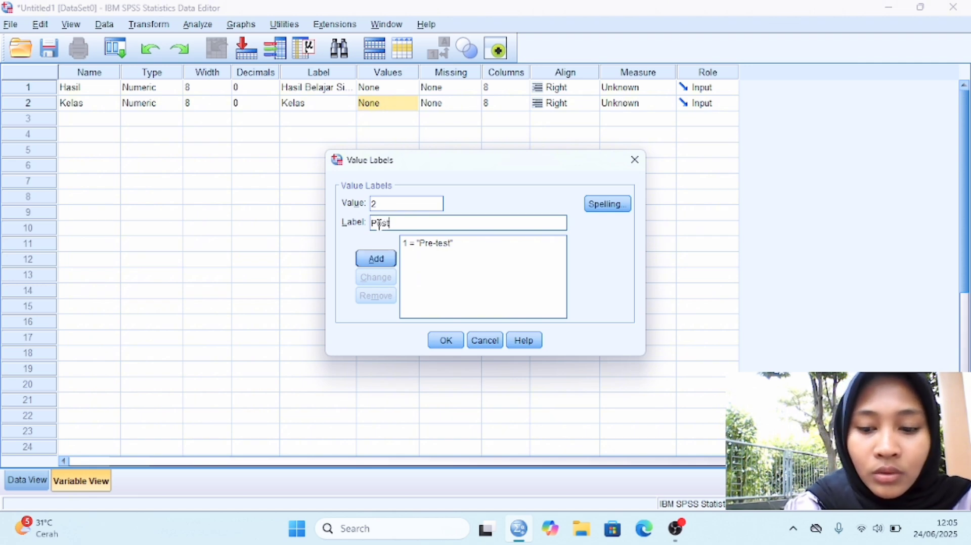
text(-test)
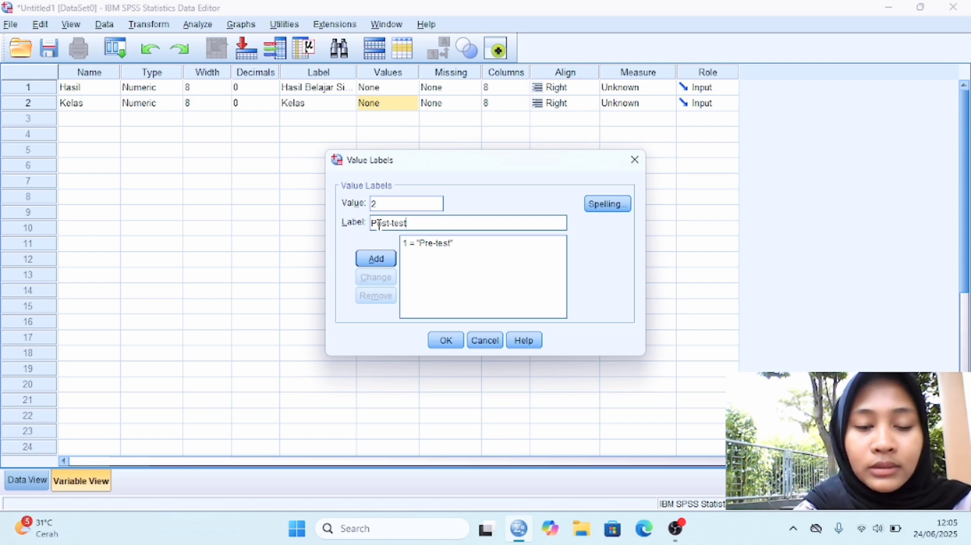
click(377, 259)
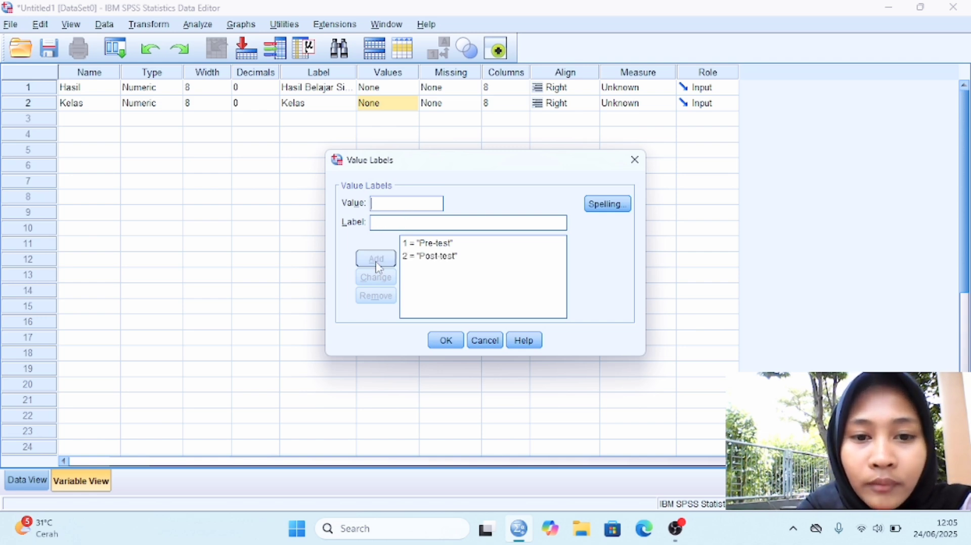
click(446, 343)
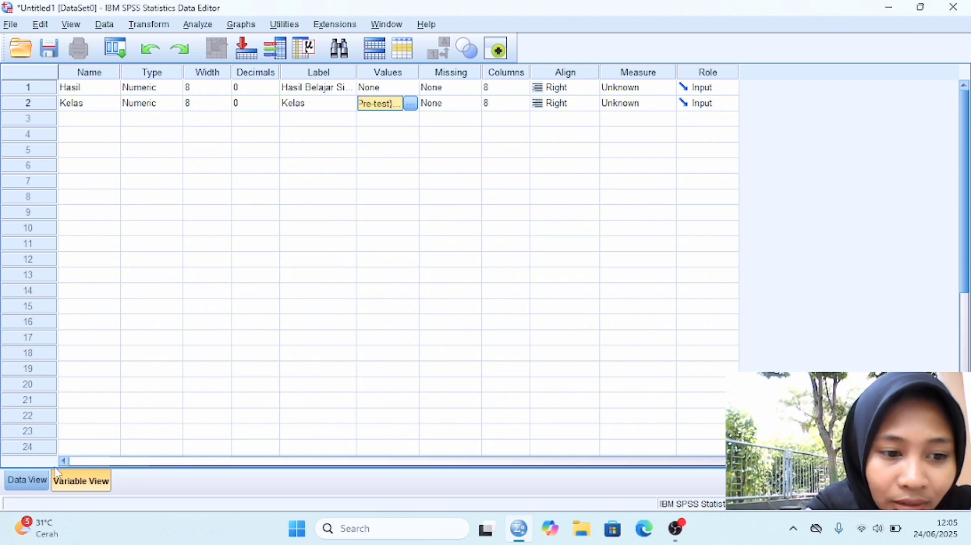
- In the data view, enter the pre-test scores 50, 40, 75, 50 and 45 in rows 1 to 5 of Hasil
click(40, 480)
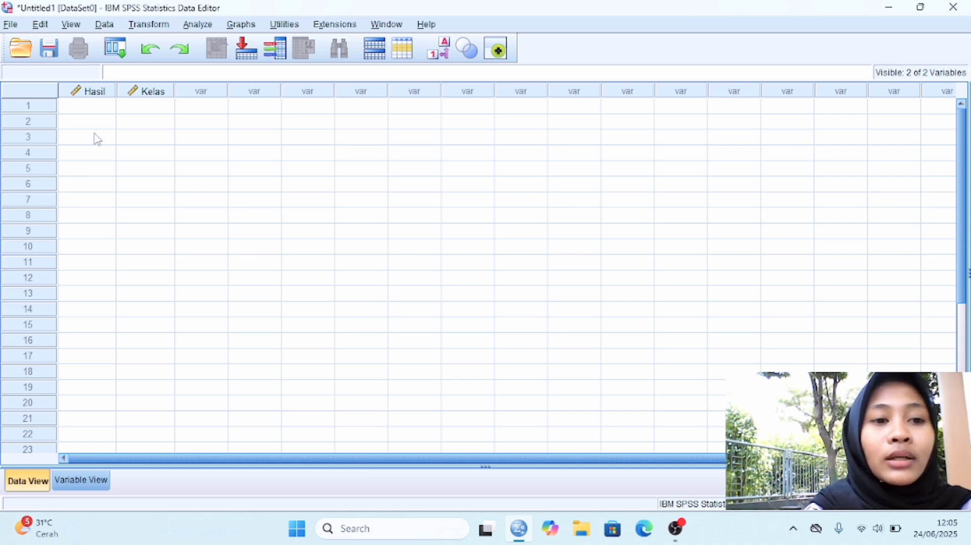
click(86, 107)
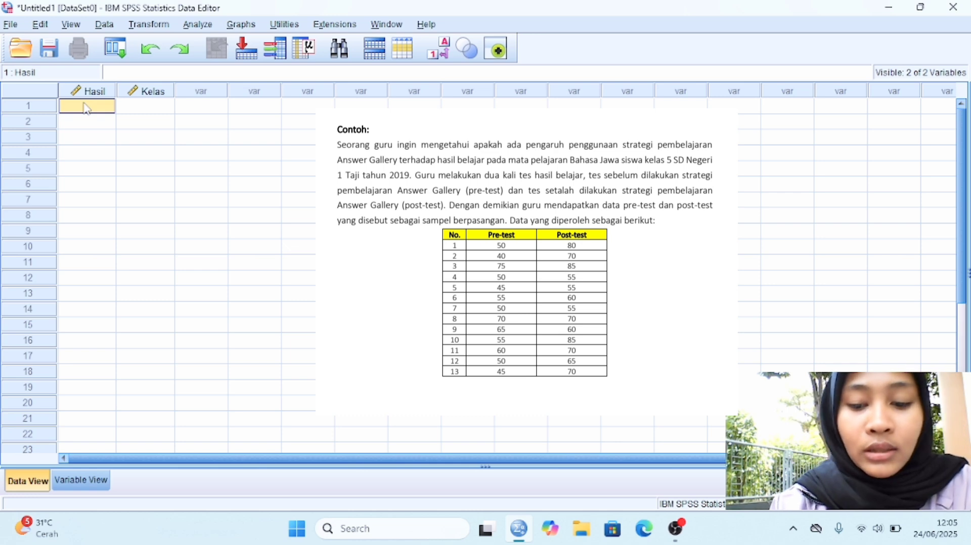
text(50)
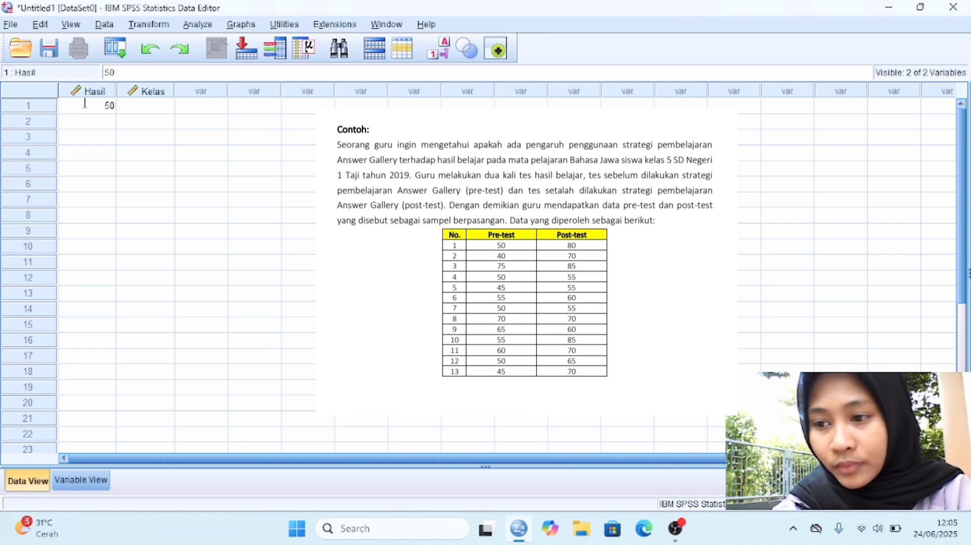
key(Return)
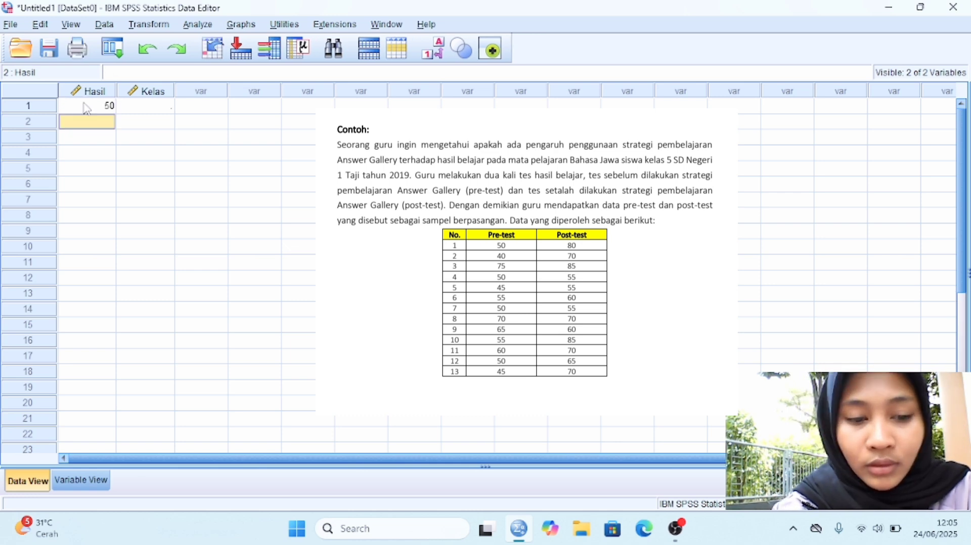
text(40)
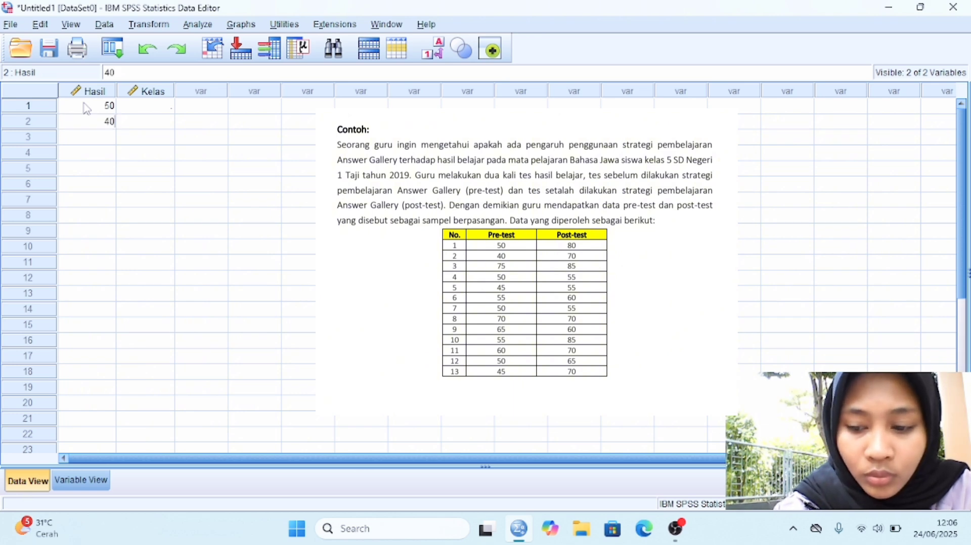
key(Return)
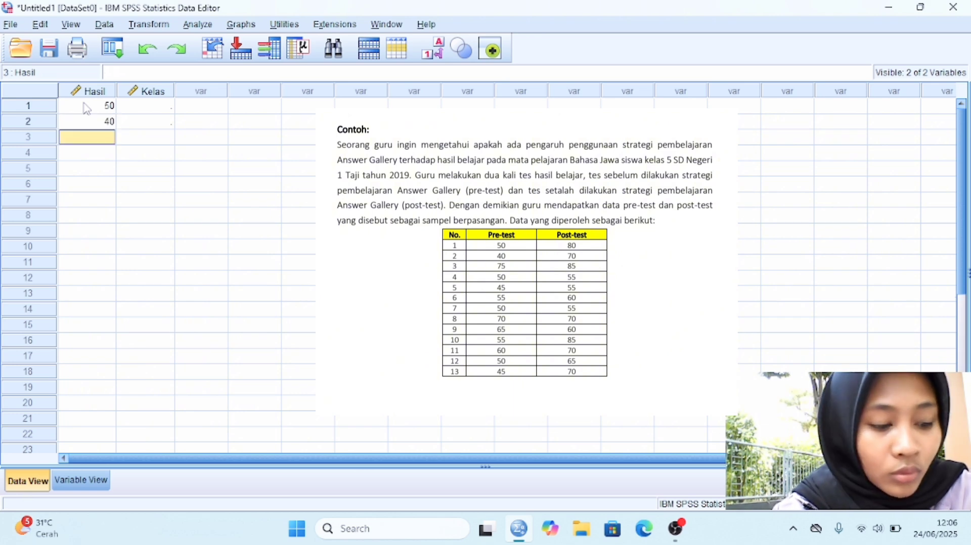
text(75)
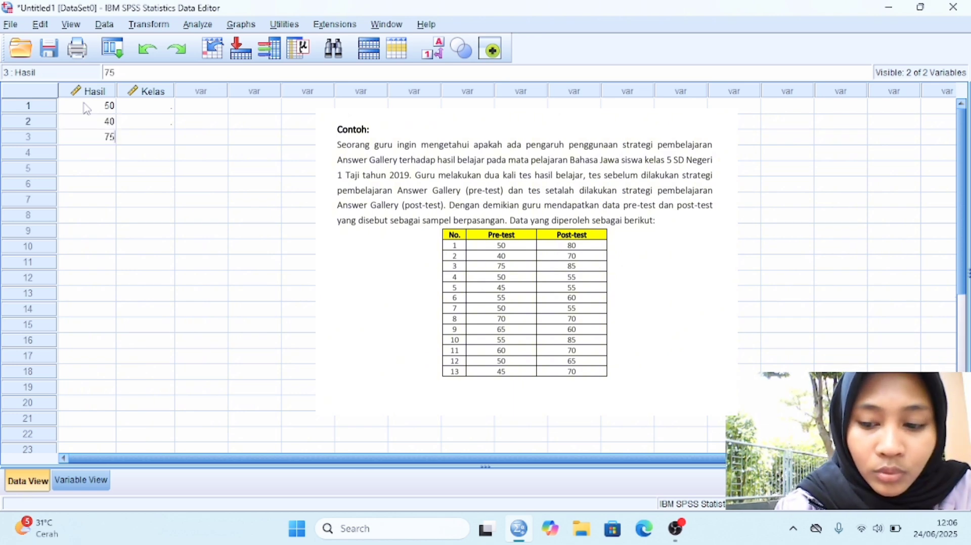
key(Return)
text(50)
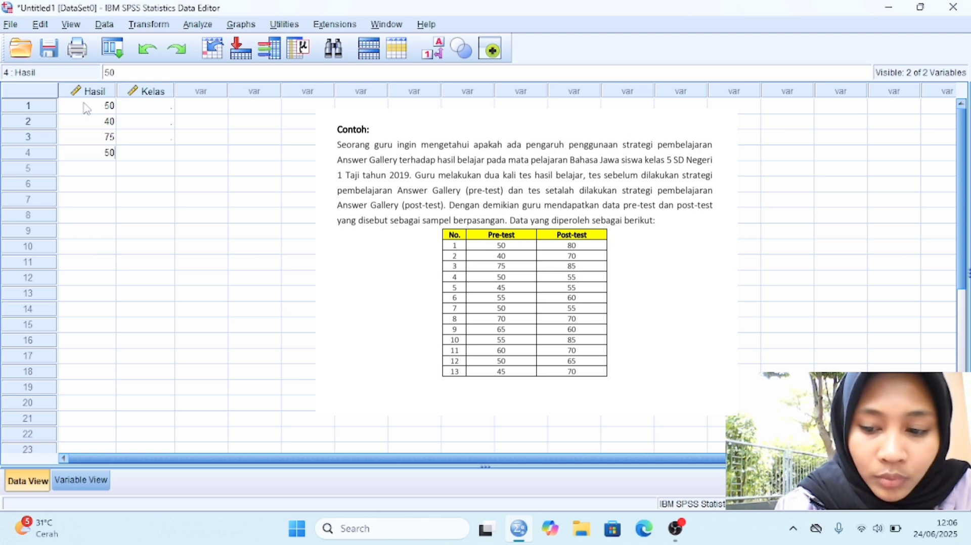
key(Return)
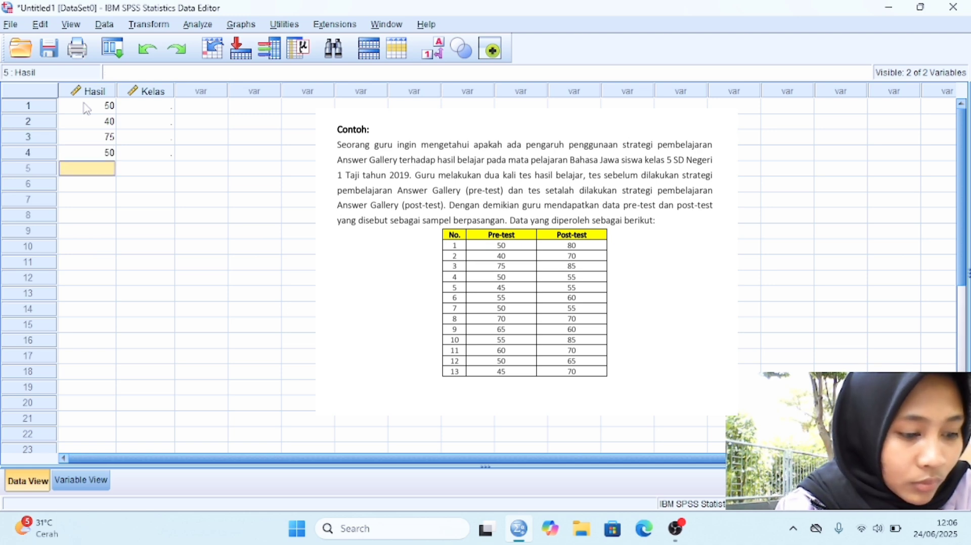
text(45)
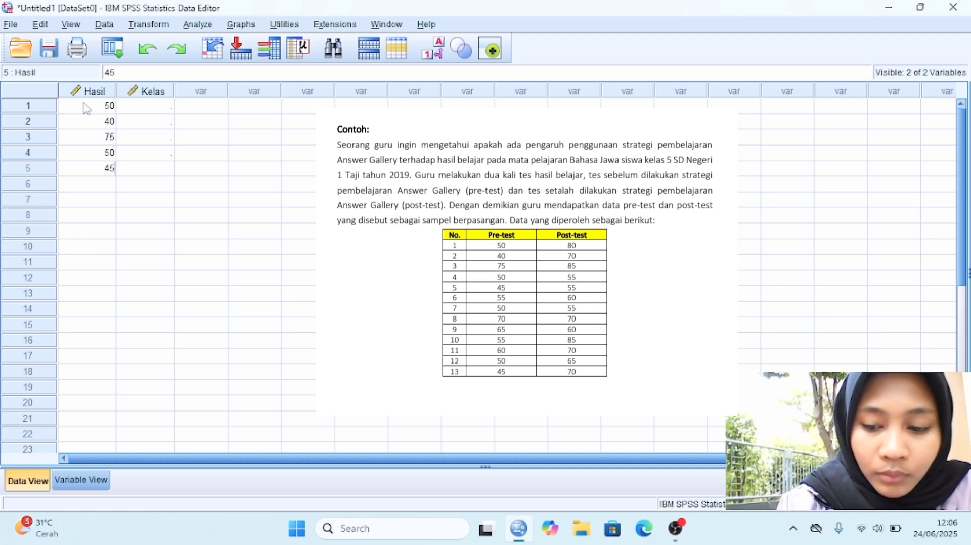
key(Return)
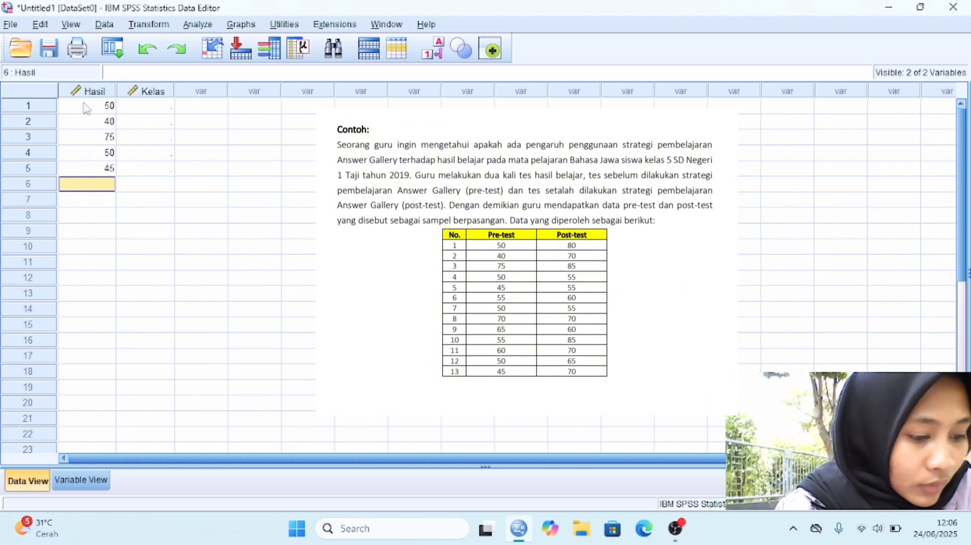
- Enter the pre-test scores 55, 50, 70 and 65 in rows 6 to 9 of Hasil
text(55)
key(Return)
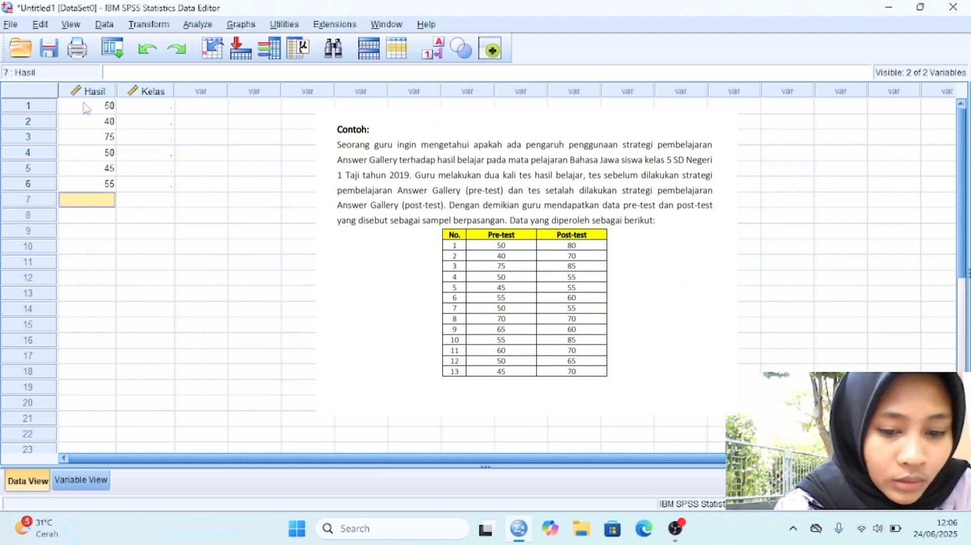
text(50)
key(Return)
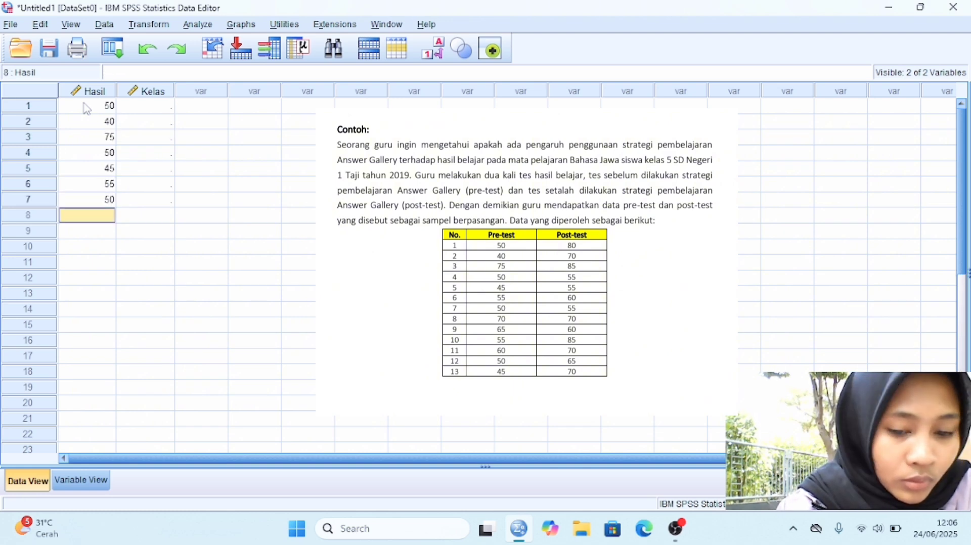
text(70)
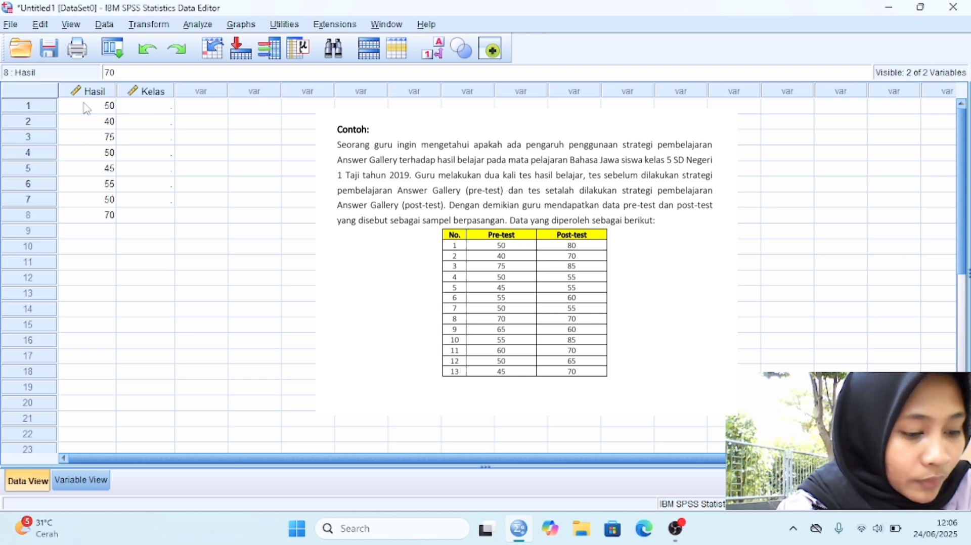
key(Return)
text(65)
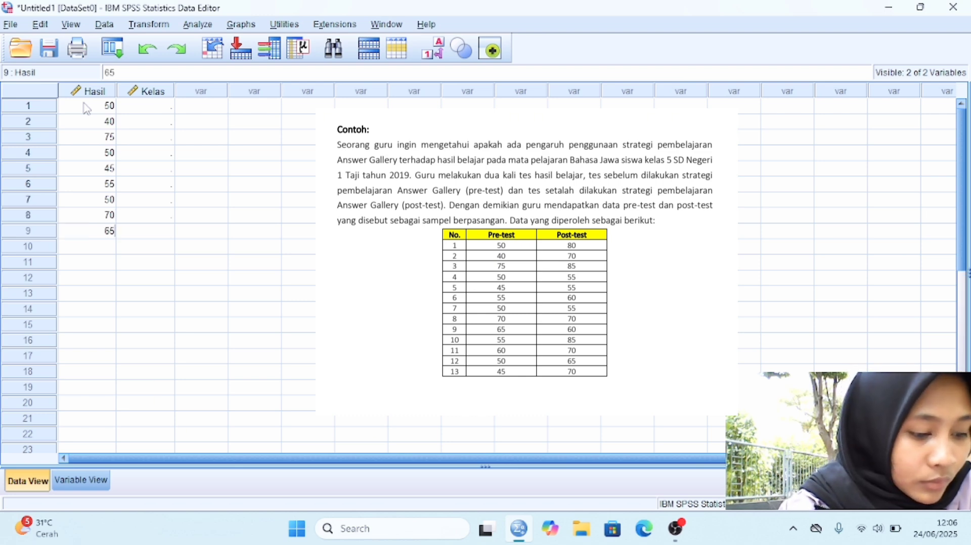
key(Return)
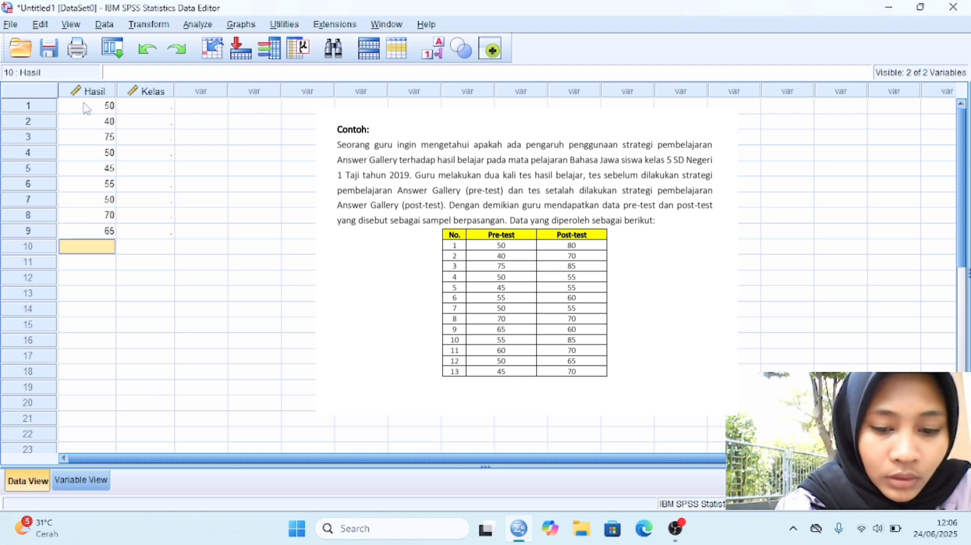
- Enter the last pre-test scores 55, 60, 50 and 45 in rows 10 to 13 of Hasil
text(55)
key(Return)
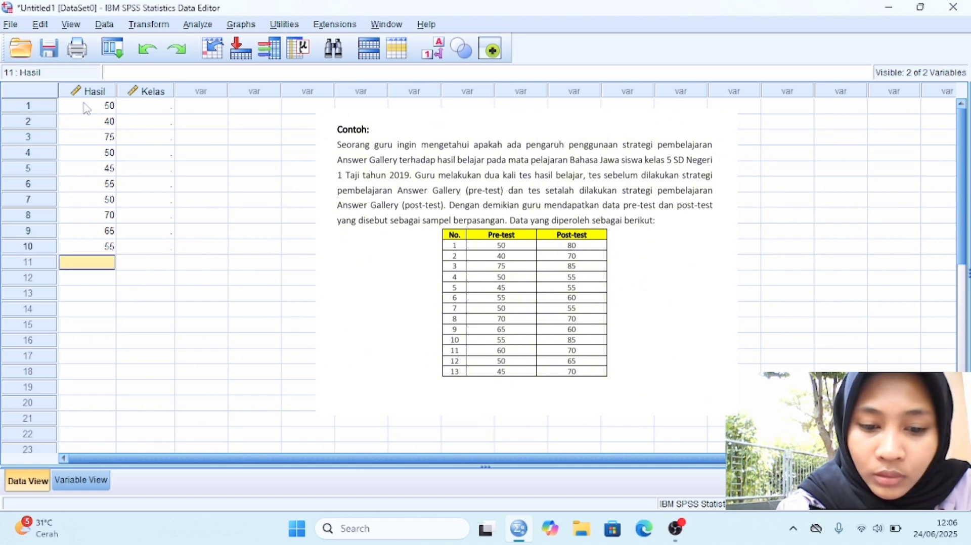
text(60)
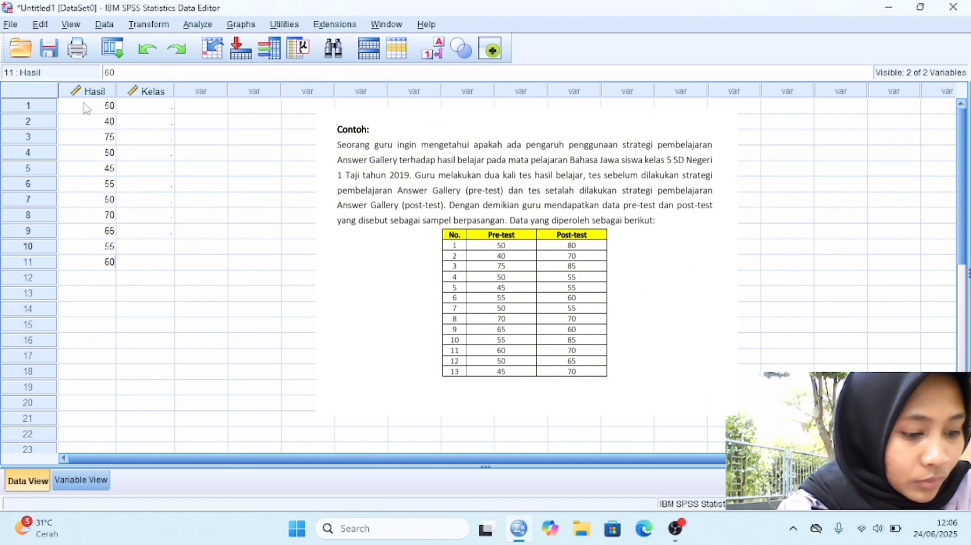
key(Return)
text(50)
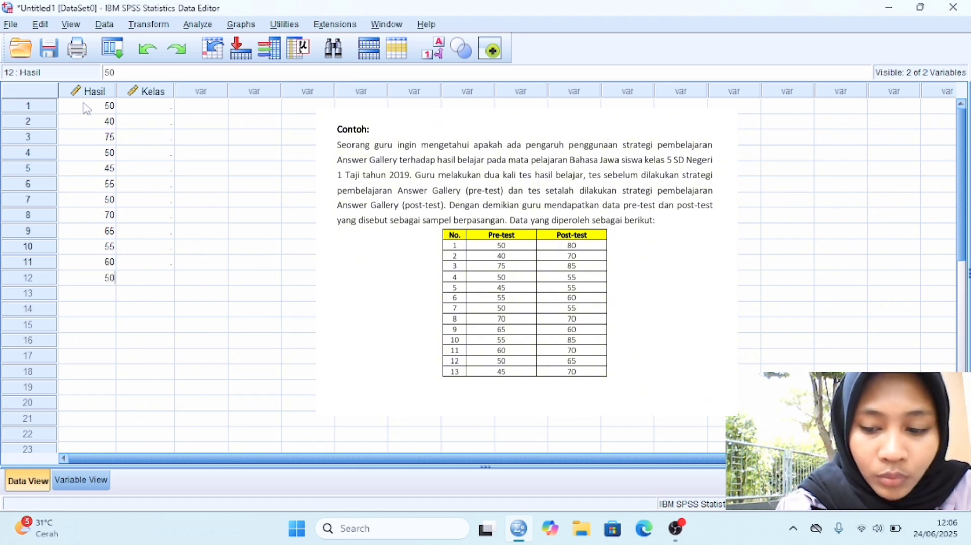
key(Return)
text(45)
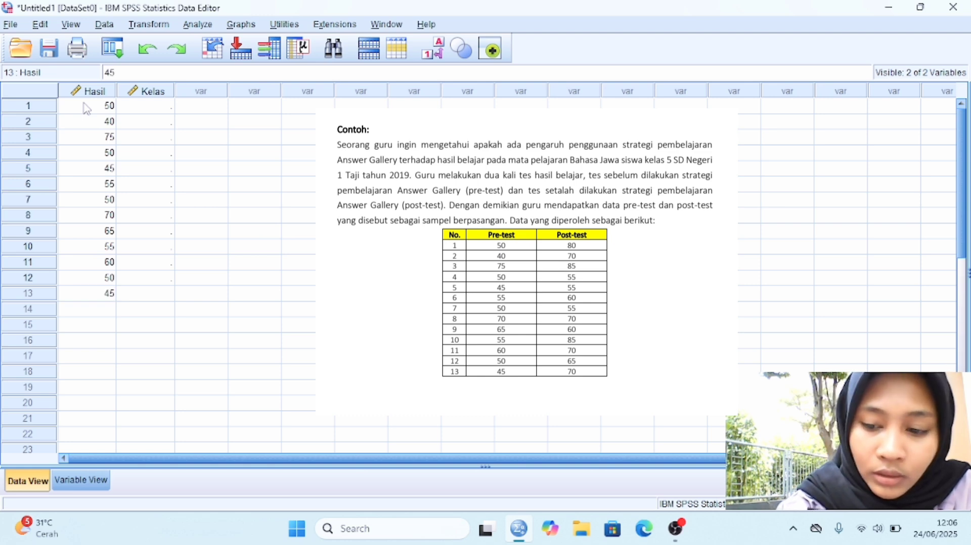
key(Return)
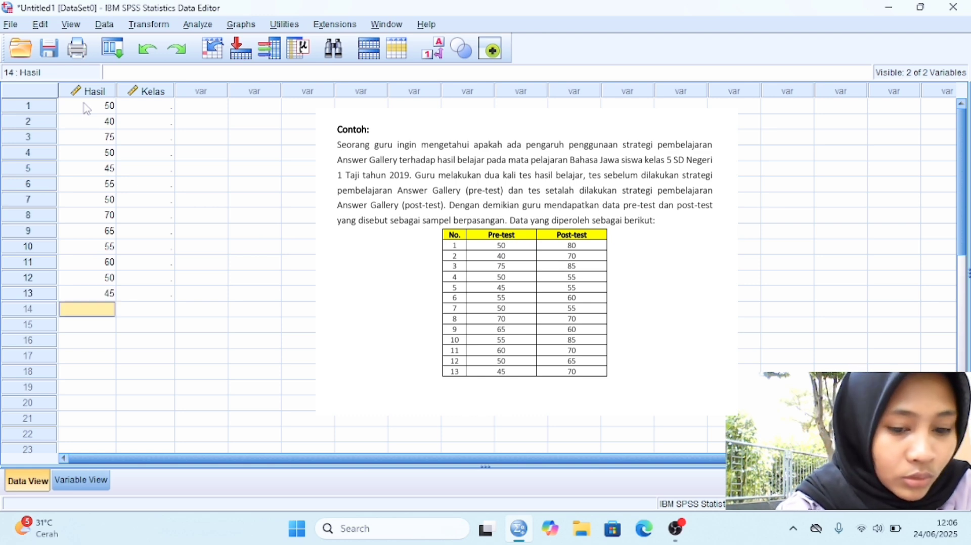
- Enter the first post-test scores 80, 70, 85 and 55 below the pre-test scores, in rows 14 to 17 of Hasil
text(80)
key(Return)
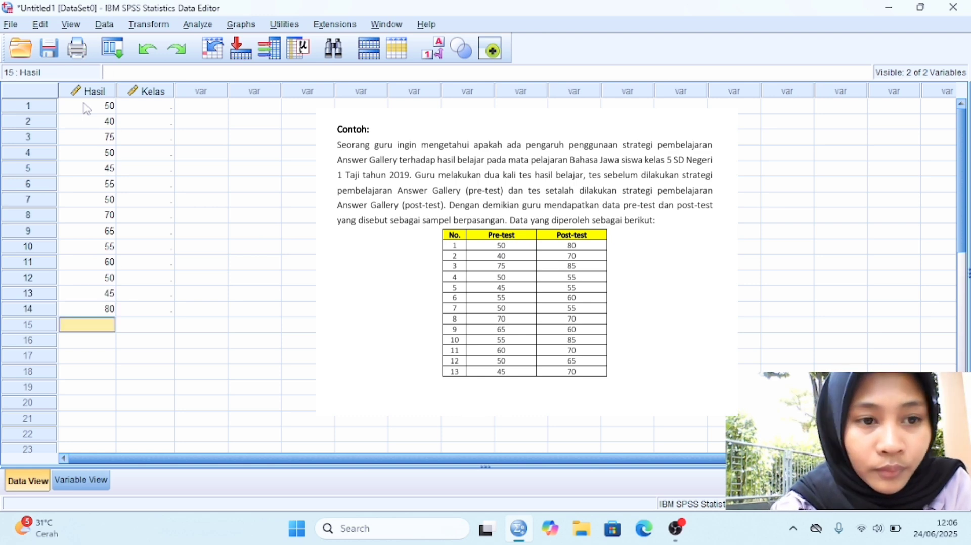
text(70)
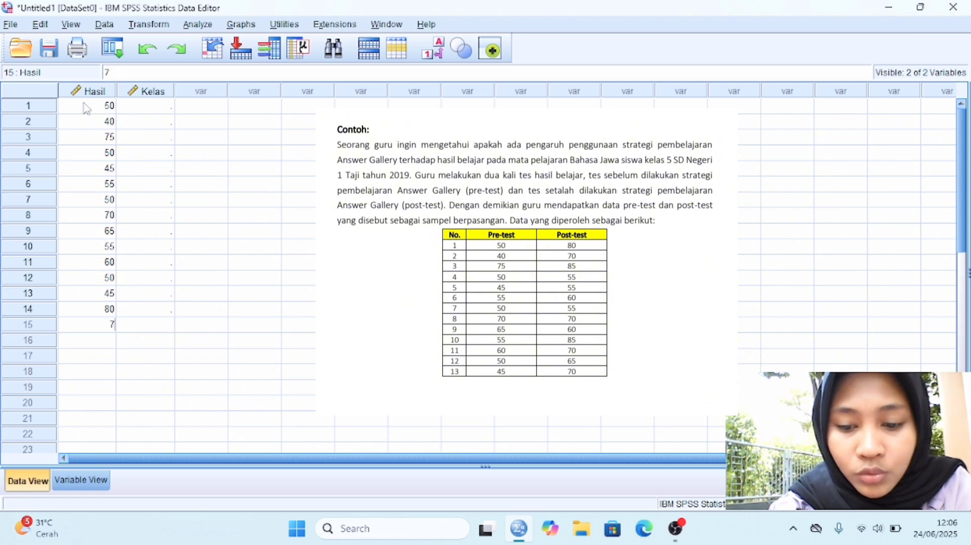
key(Return)
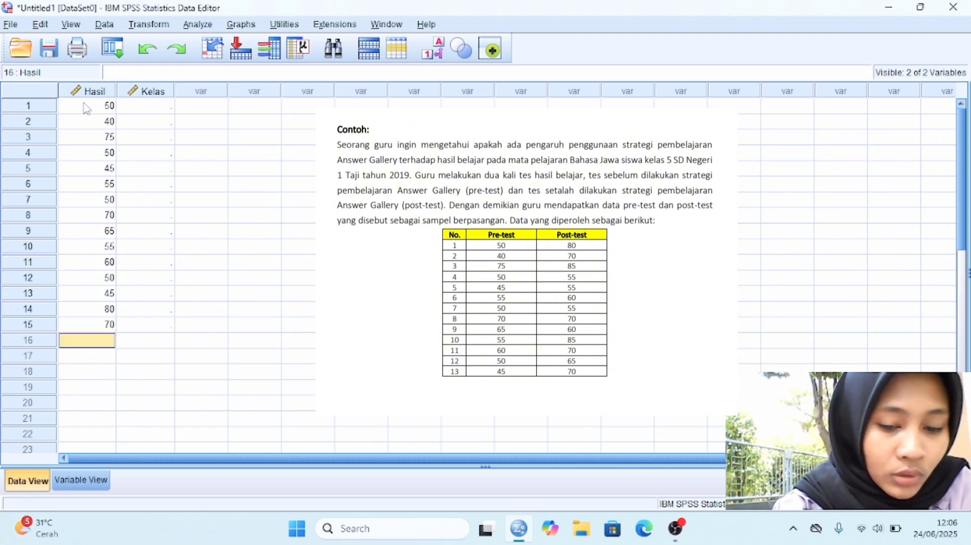
text(8)
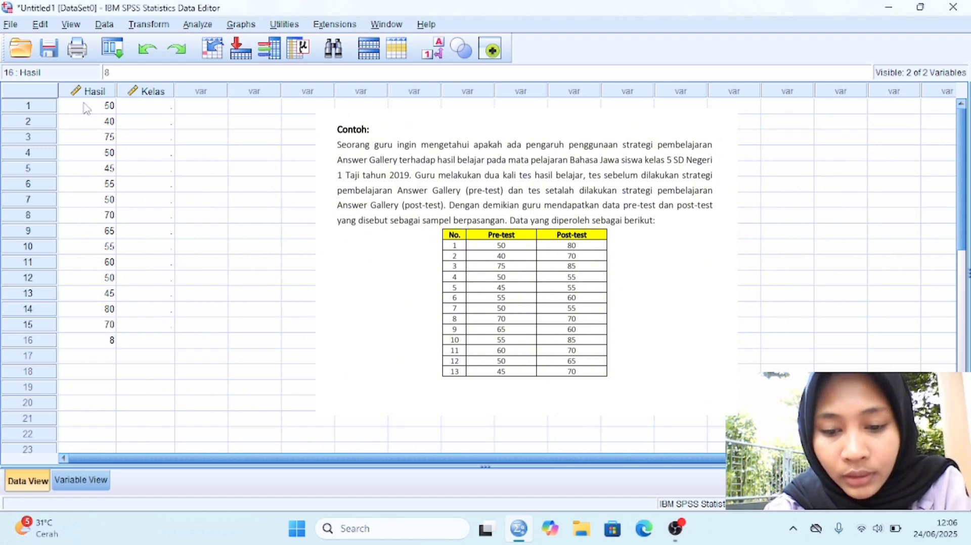
text(5)
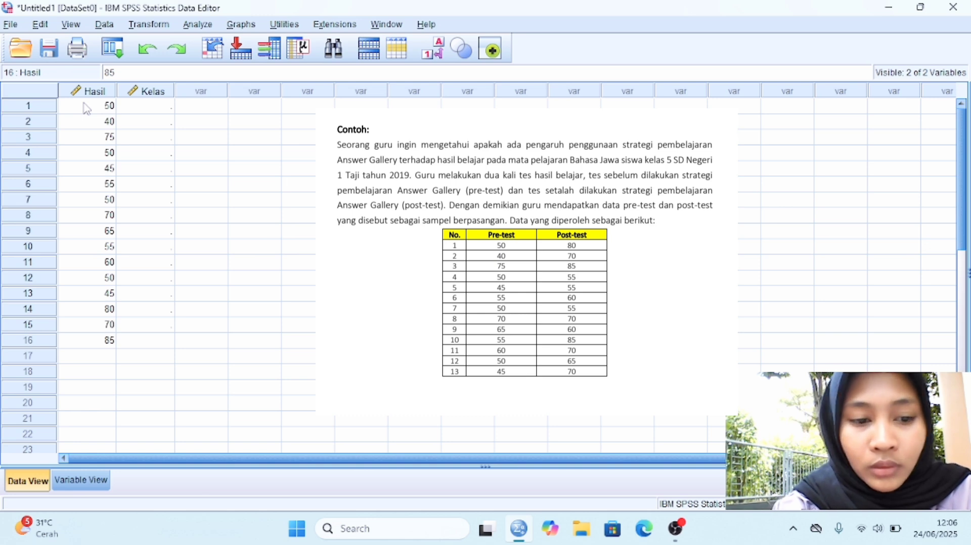
key(Return)
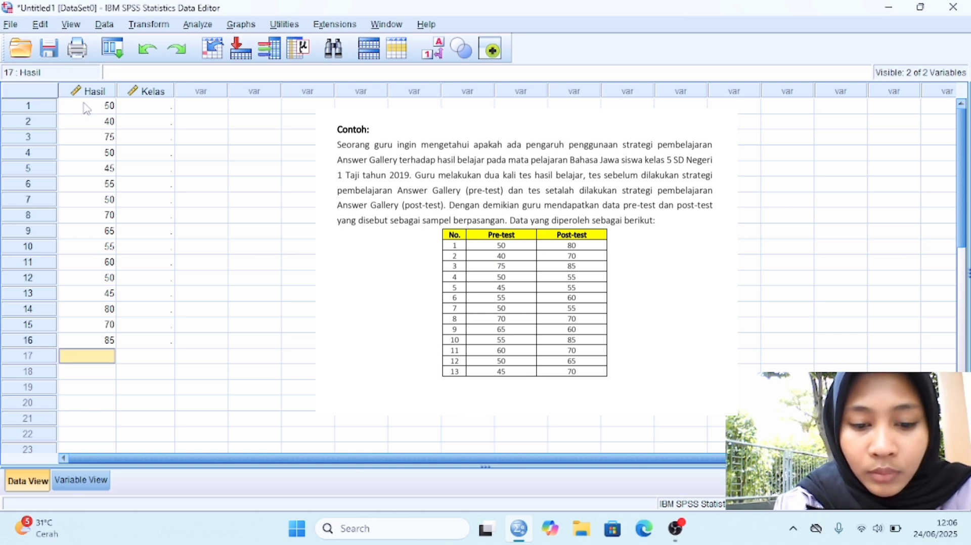
text(6)
key(BackSpace)
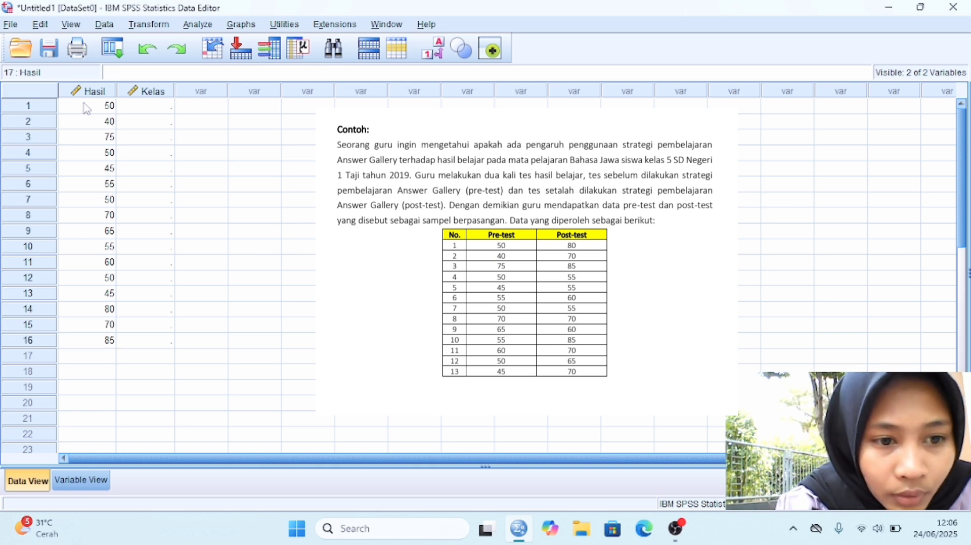
text(55)
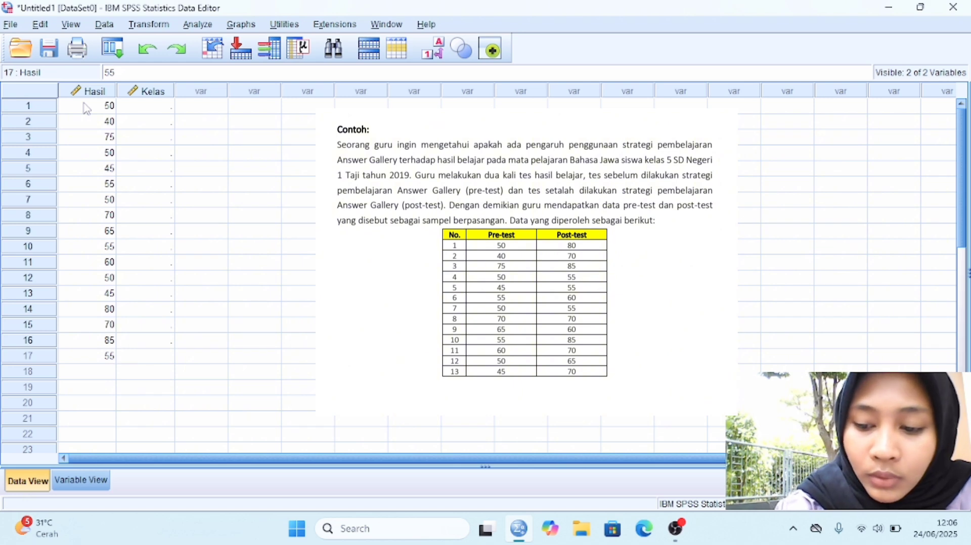
key(Return)
- Enter the post-test scores 55, 60, 55 and 70 in rows 18 to 21 of Hasil
text(55)
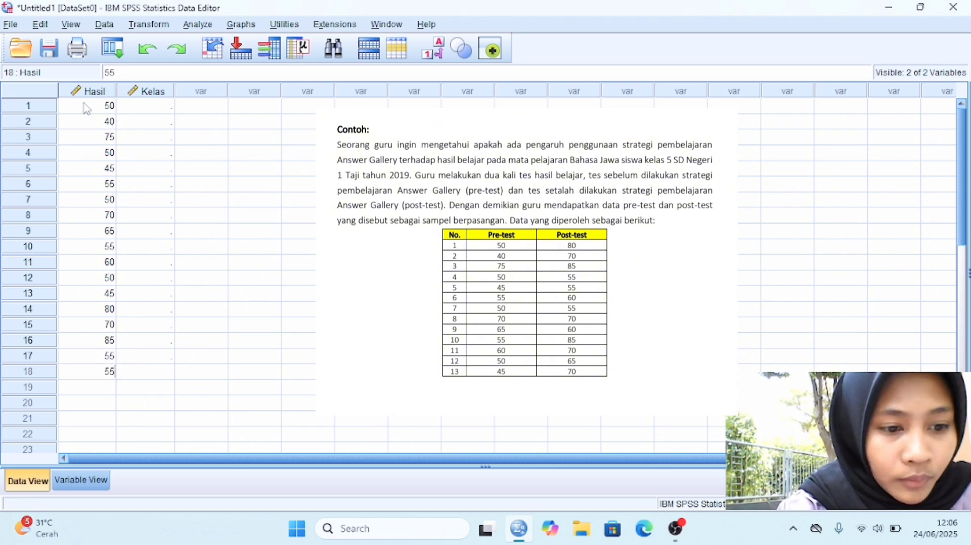
key(Return)
text(60)
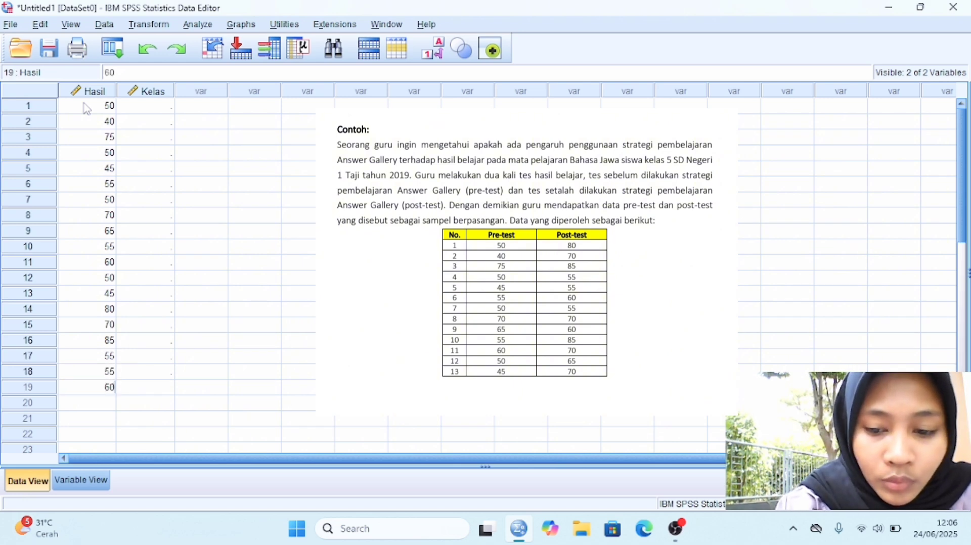
key(Return)
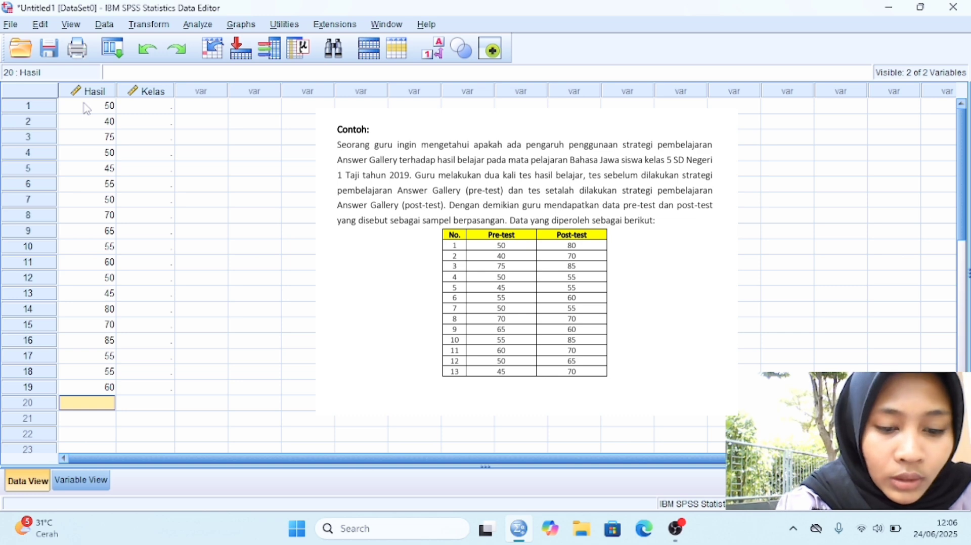
text(55)
key(Return)
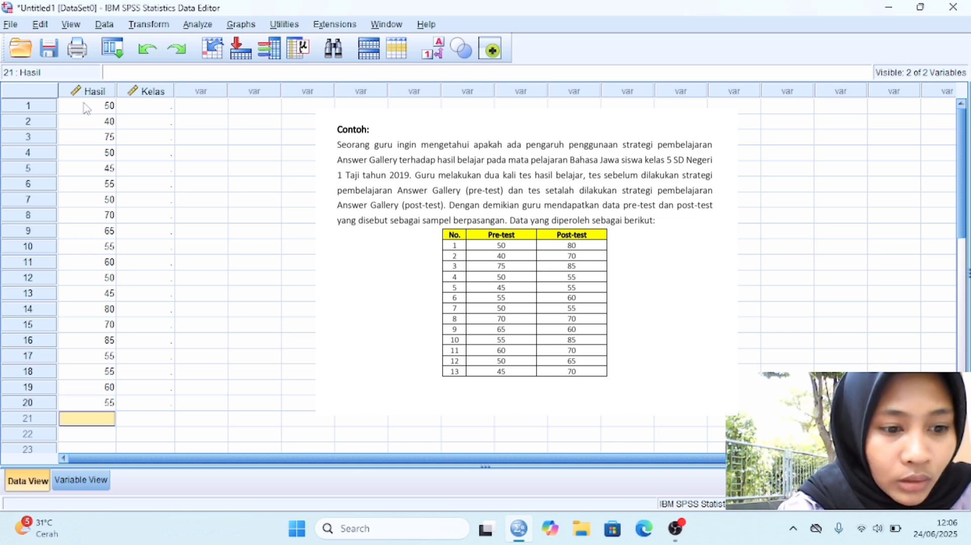
text(70)
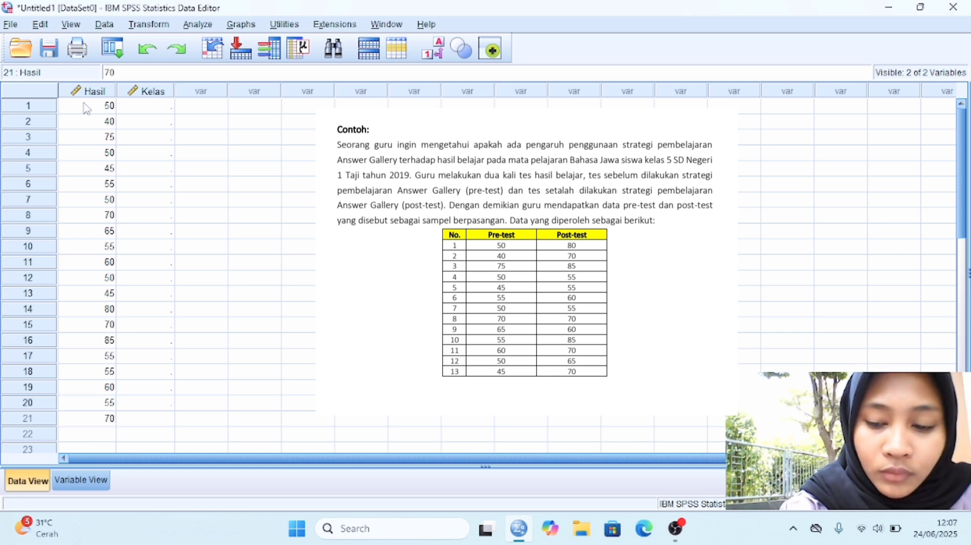
key(Return)
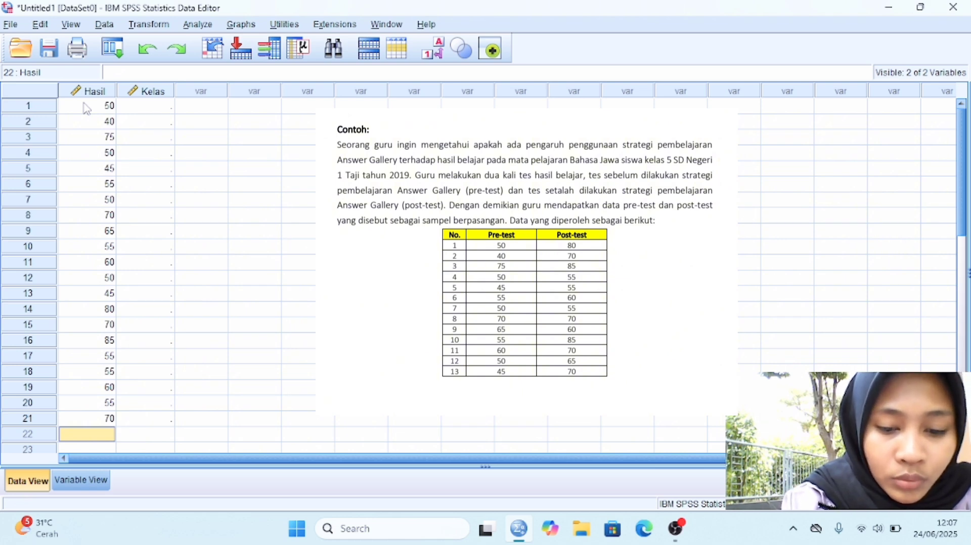
- Enter the last post-test scores 60, 85, 70, 65 and 70 in rows 22 to 26 of Hasil
text(60)
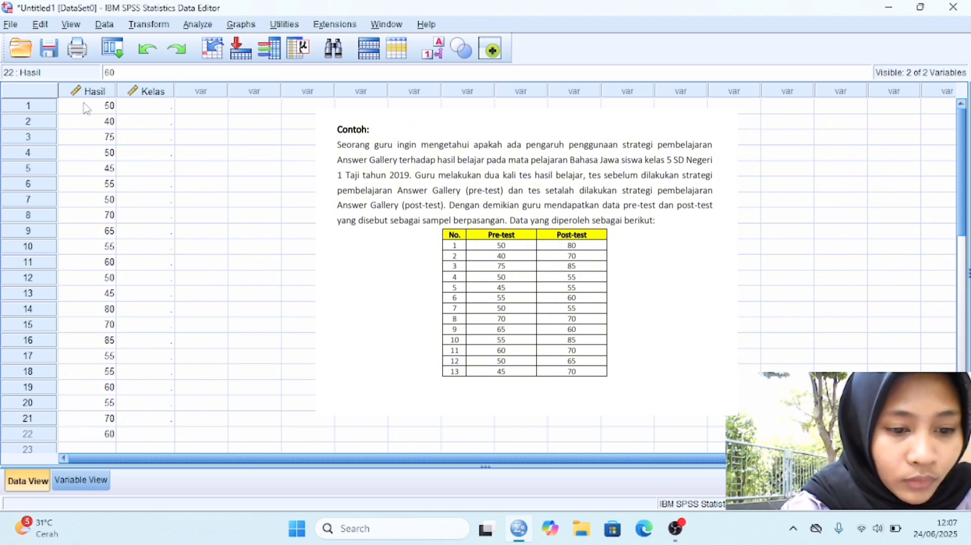
key(Return)
text(85)
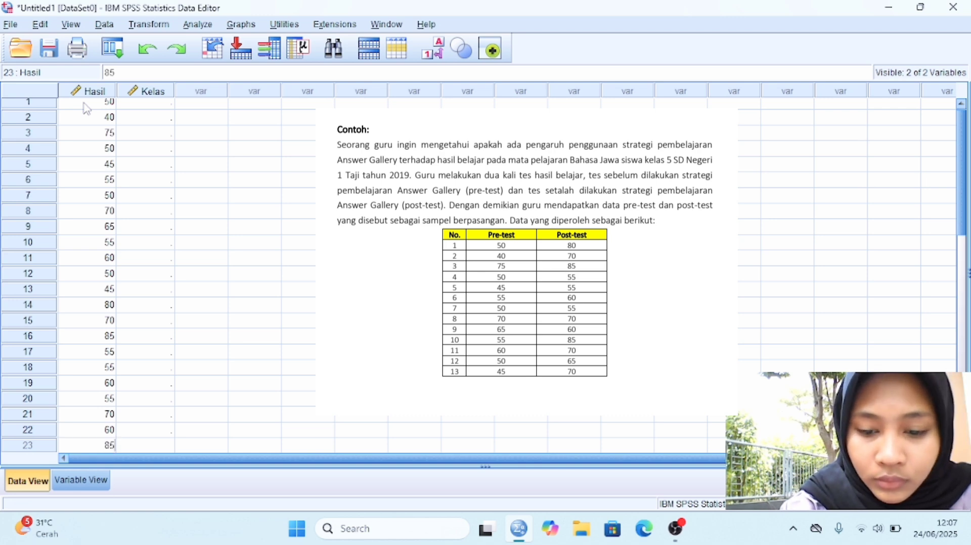
key(Return)
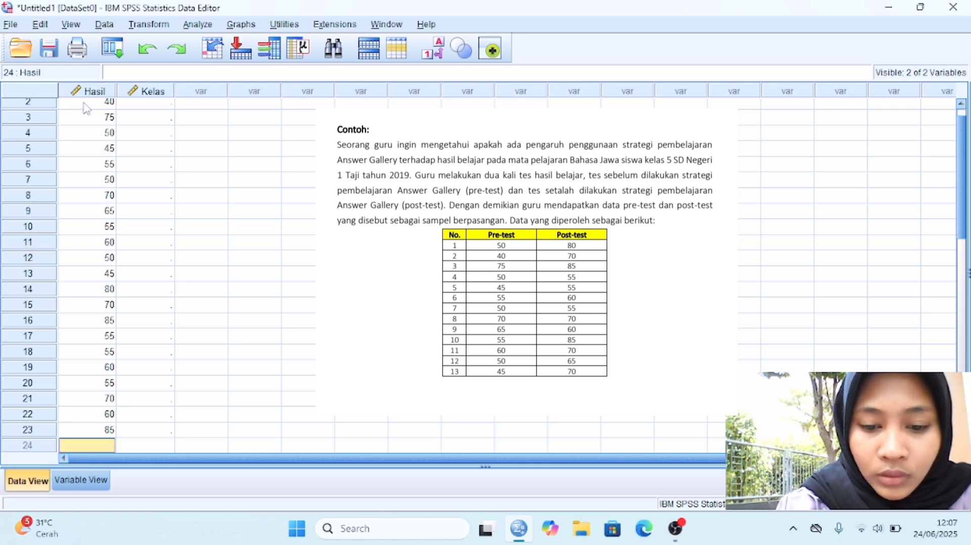
text(7)
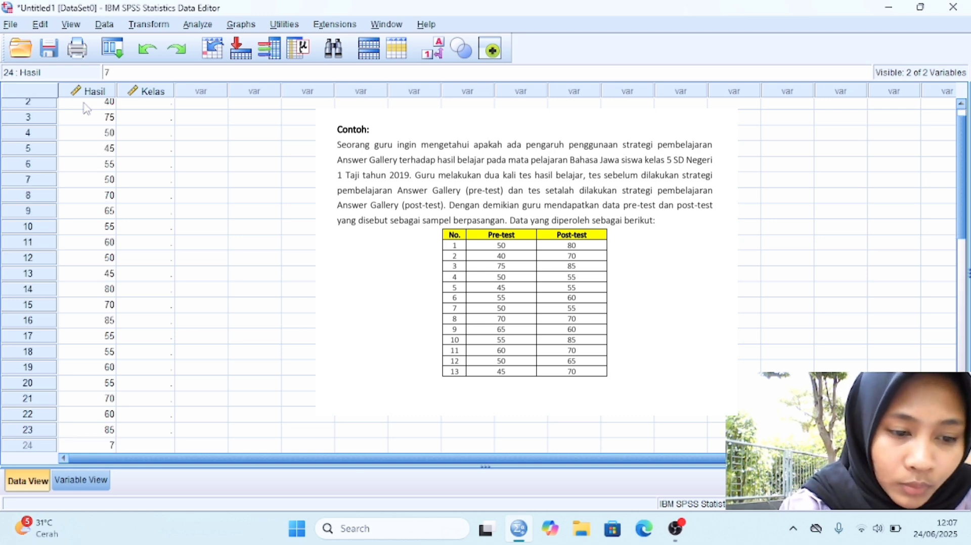
text(0)
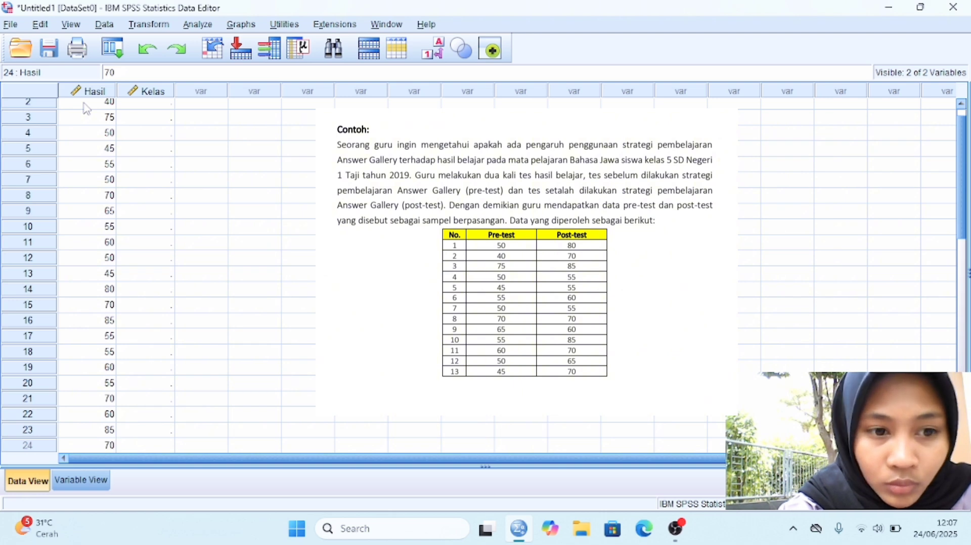
key(Return)
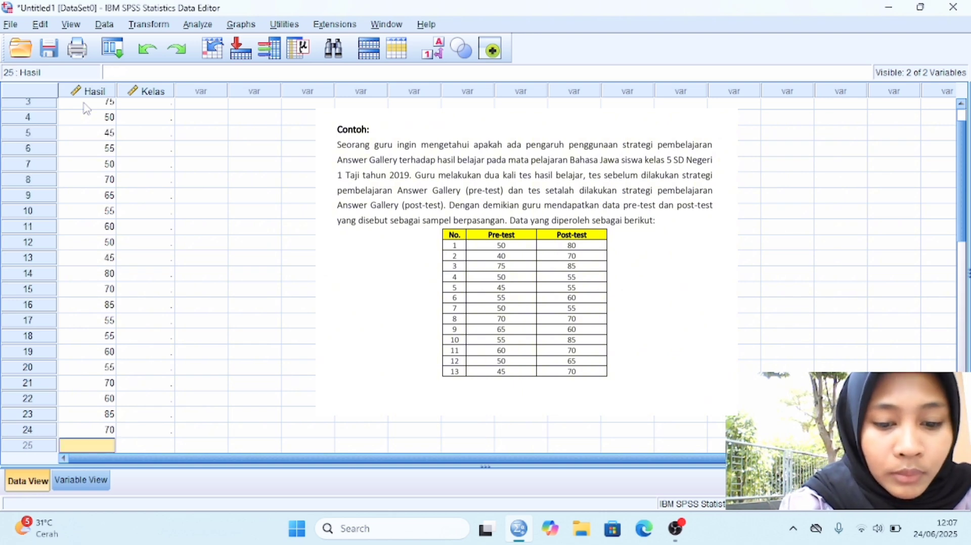
text(65)
key(Return)
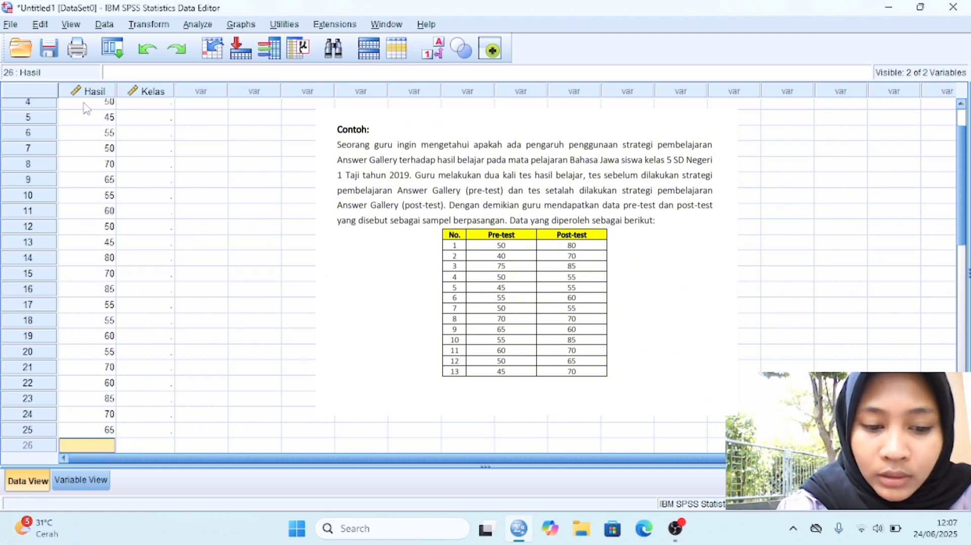
text(70)
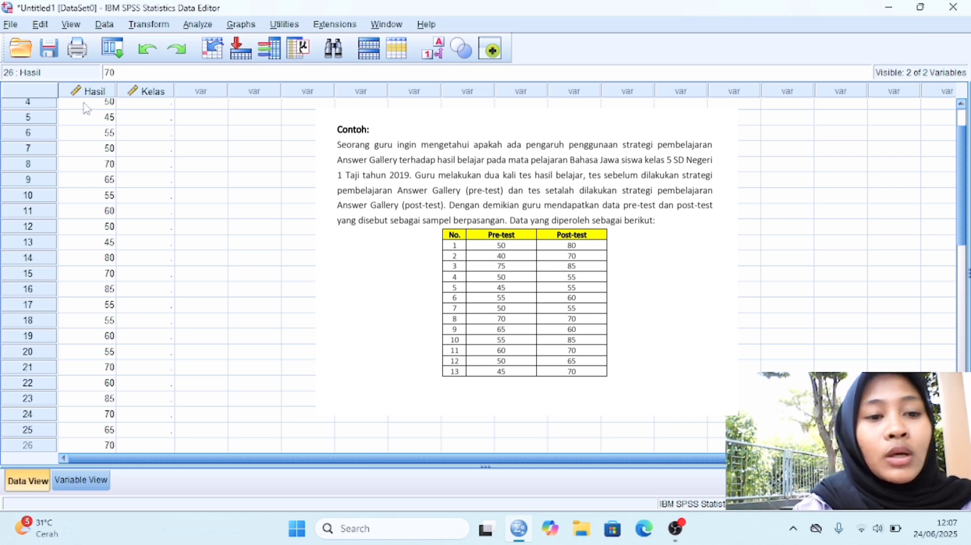
- Enter the pre-test group code 1 in rows 1 to 8 of Kelas
scroll(134, 128, up, 1)
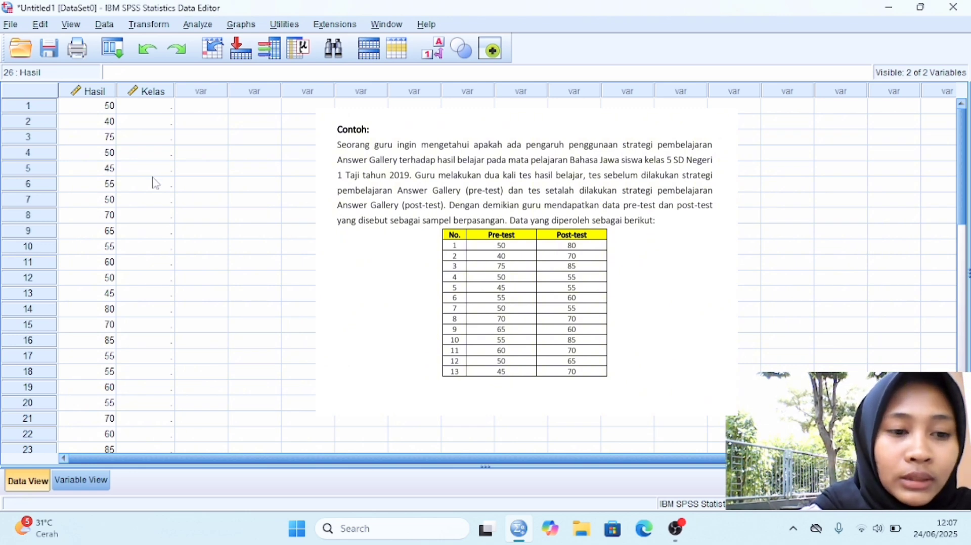
click(160, 107)
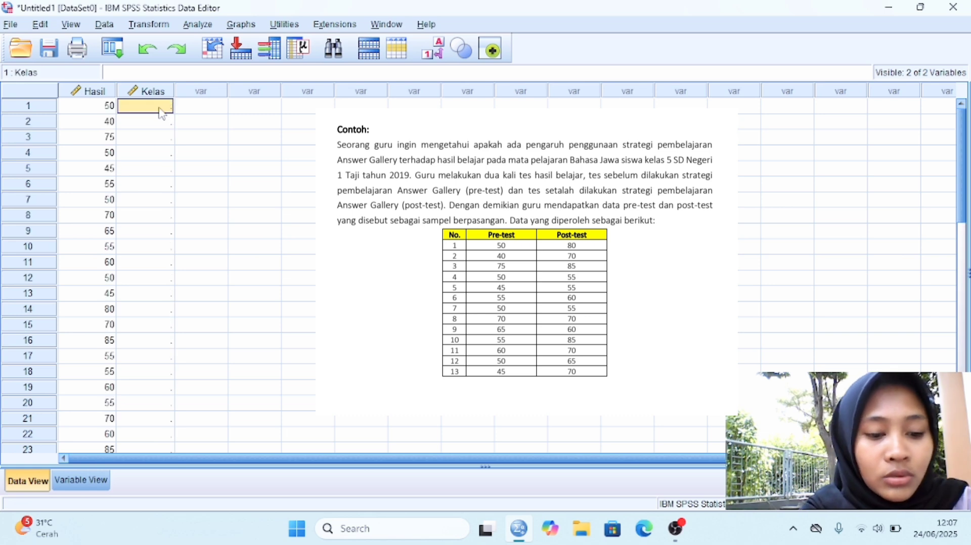
text(1 1)
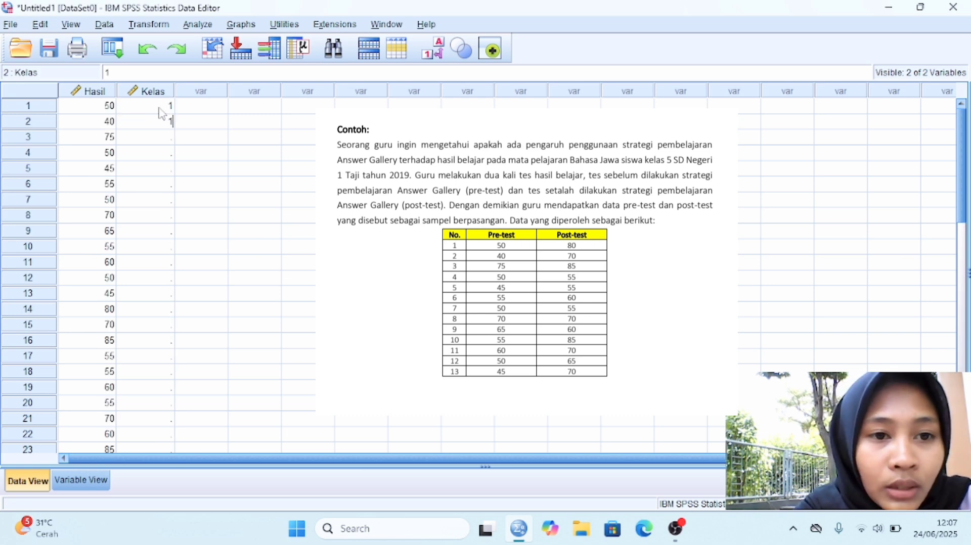
key(Return)
text(1 1 1)
key(Return)
text(1)
key(Return)
text(1)
key(Return)
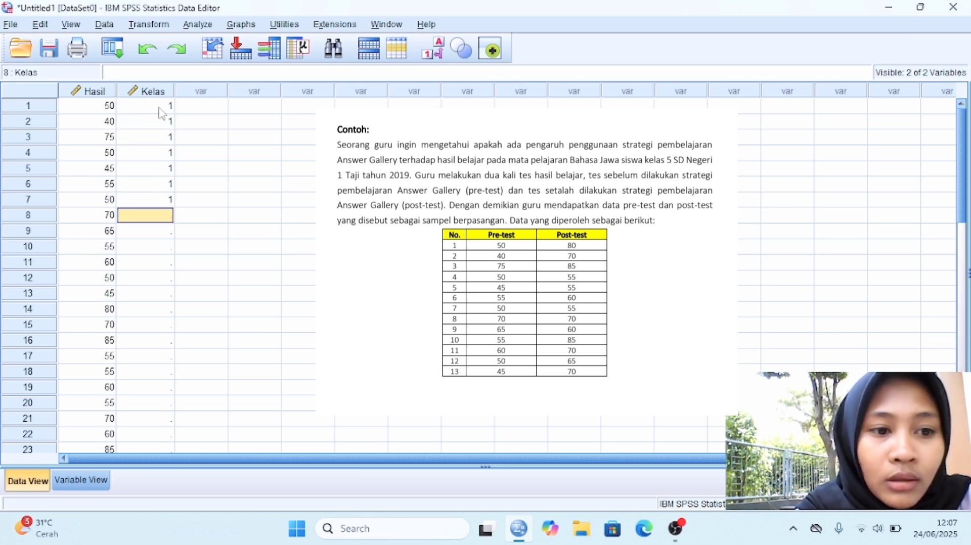
text(1)
key(Return)
- Enter the pre-test group code 1 in row 9 of Kelas, correcting any mistyped entry
text(11)
key(Return)
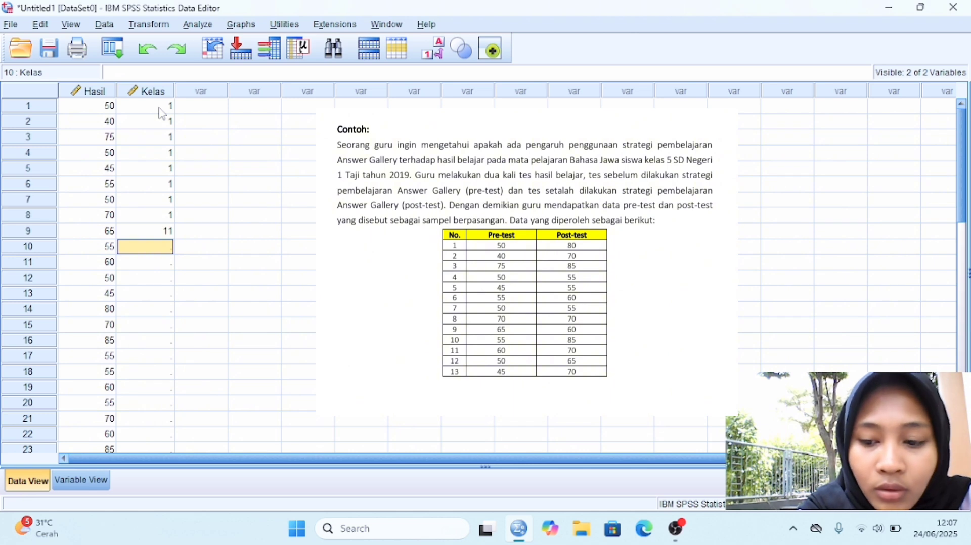
key(Up)
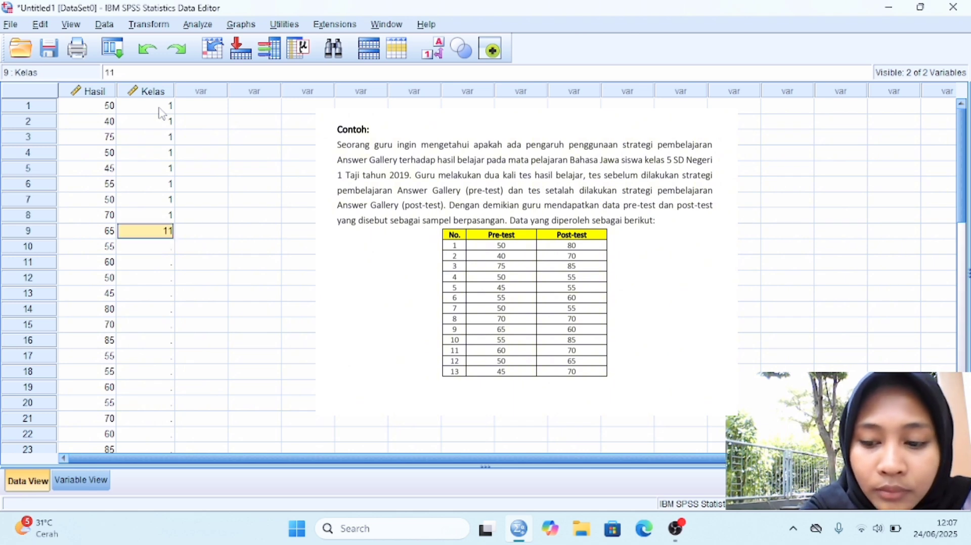
text(\)
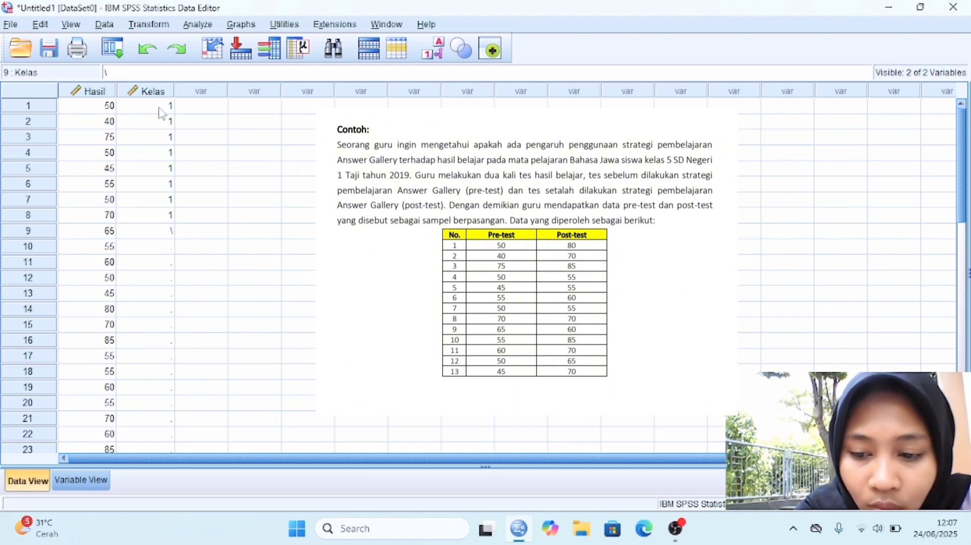
key(BackSpace)
text(1)
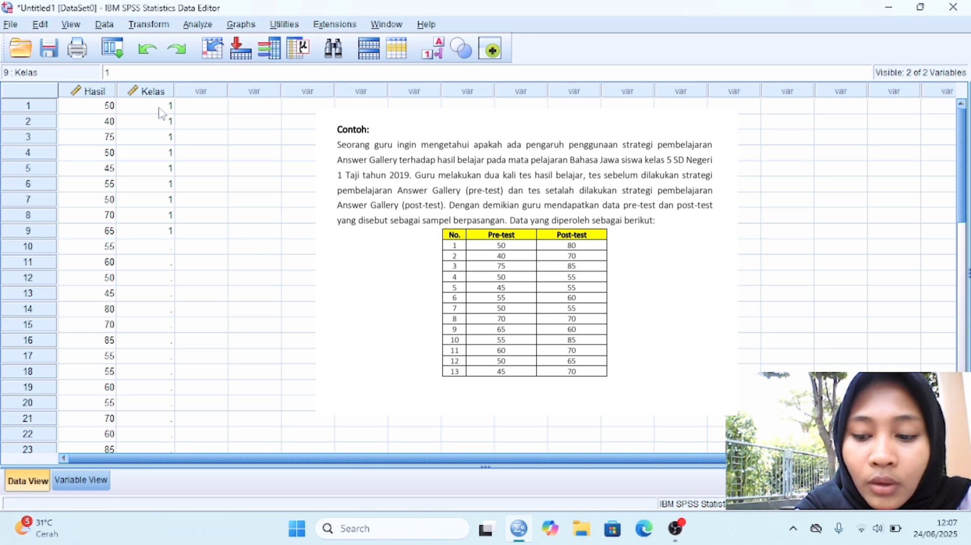
key(Return)
- Enter the group code 1 for the remaining pre-test scores, in rows 10 to 13 of Kelas
text(1)
key(Return)
text(1)
key(Return)
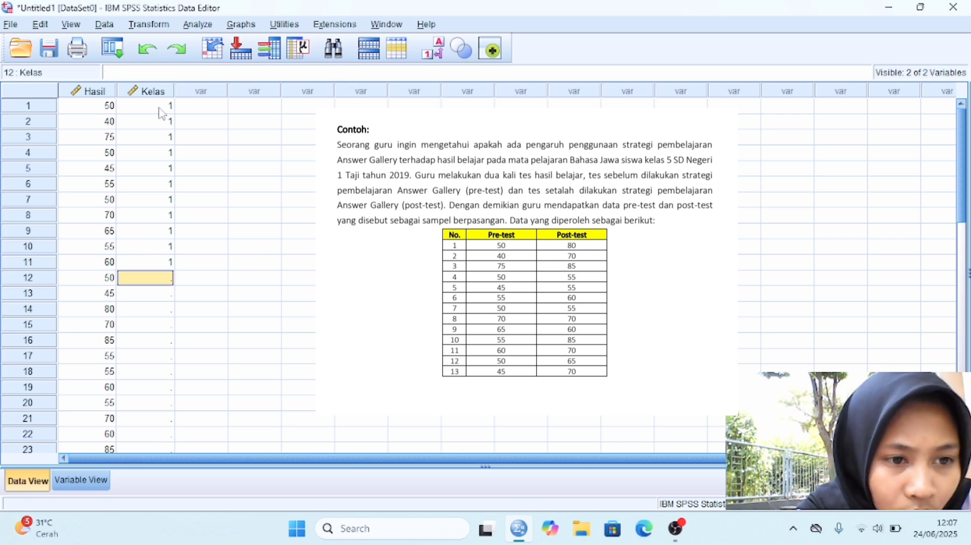
text(1)
key(Return)
text(1)
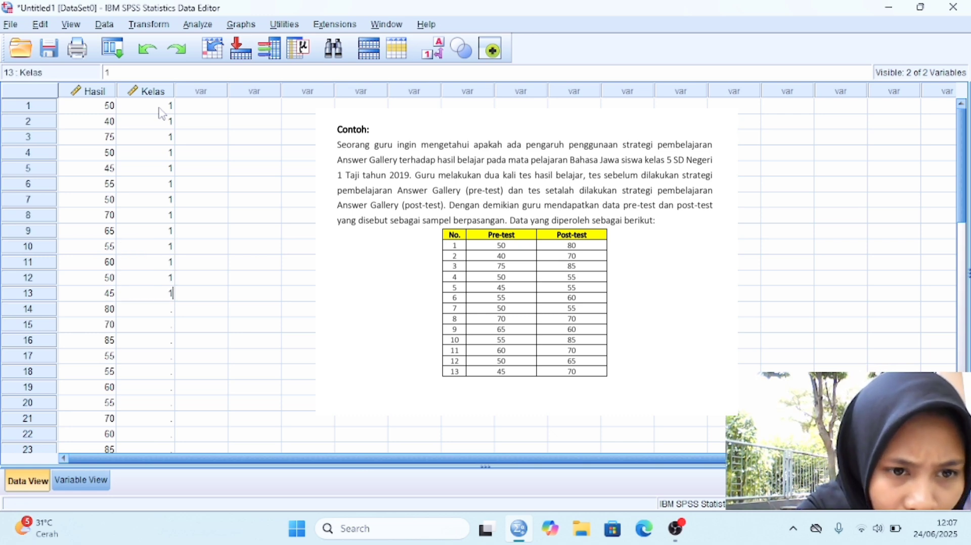
key(Return)
- Enter the group code 2 for all post-test scores, in rows 14 to 26 of Kelas
text(2 )
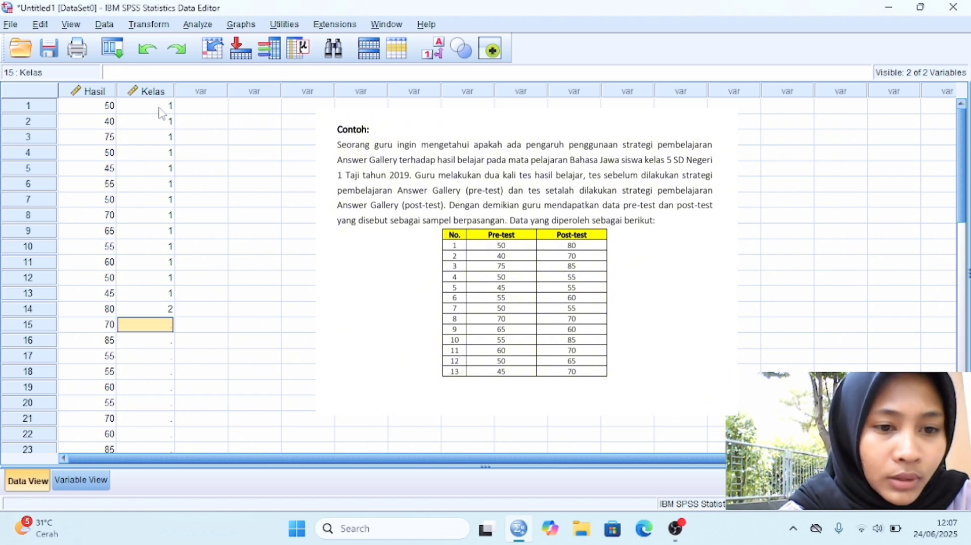
text(2 2 2 2 2 )
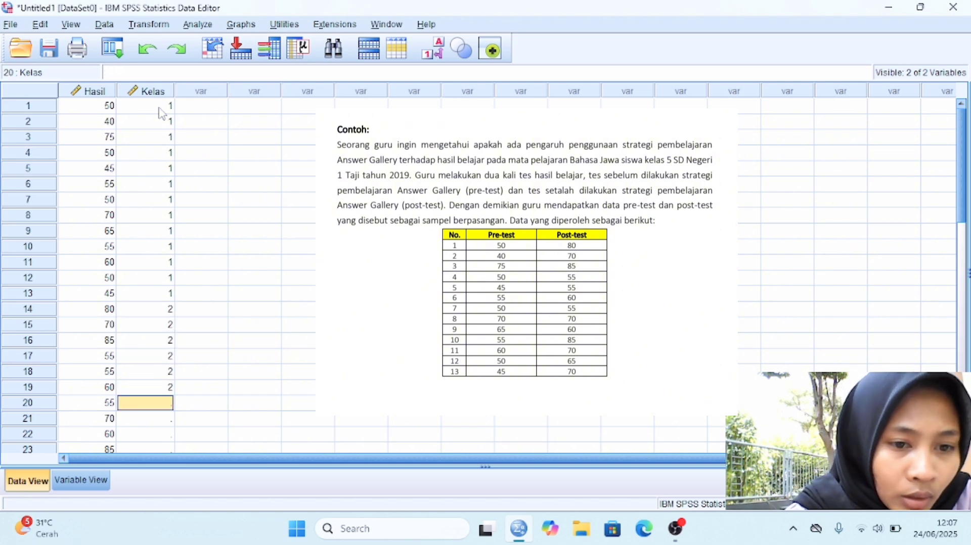
text(2 2 2 2 )
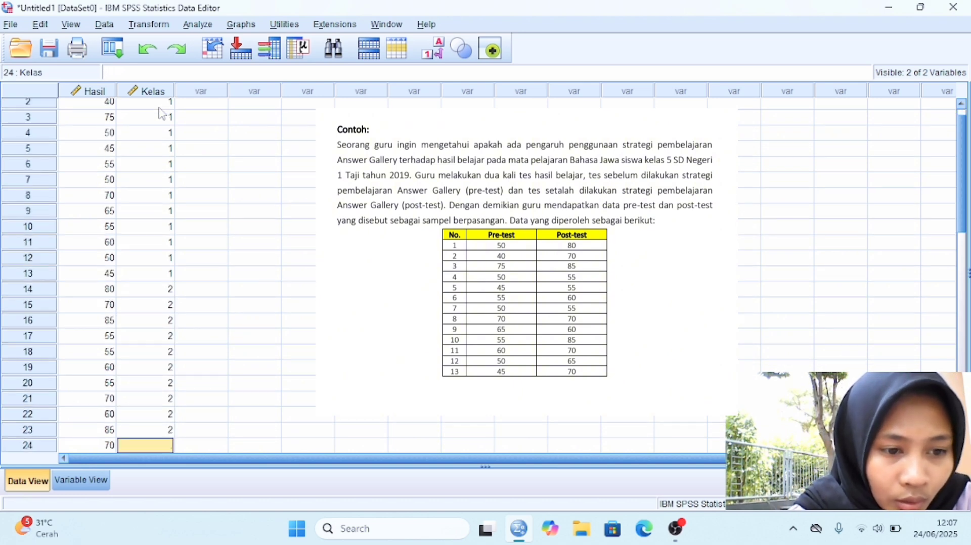
text(2)
key(Return)
text(2 2)
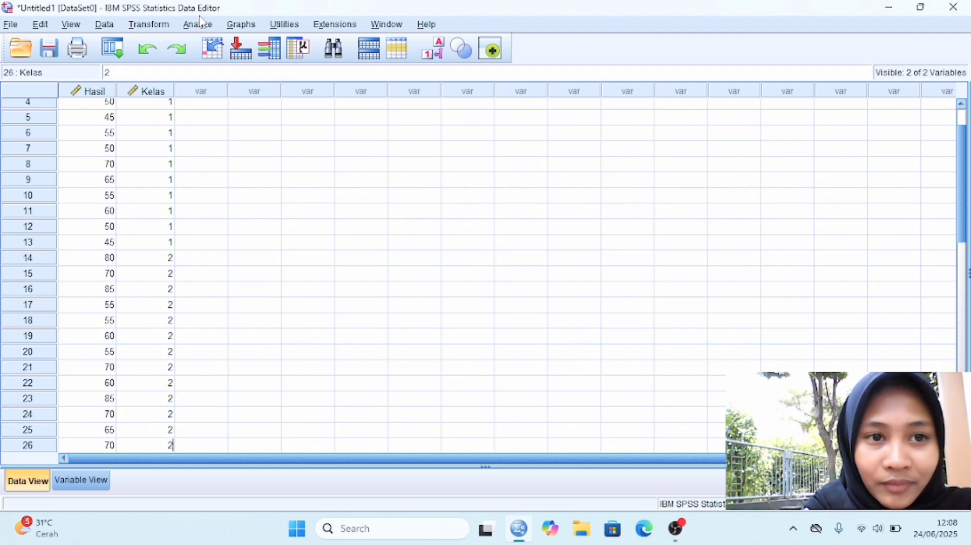
- Set up an Explore analysis with Hasil Belajar Siswa as the dependent variable and Kelas as the factor
click(201, 25)
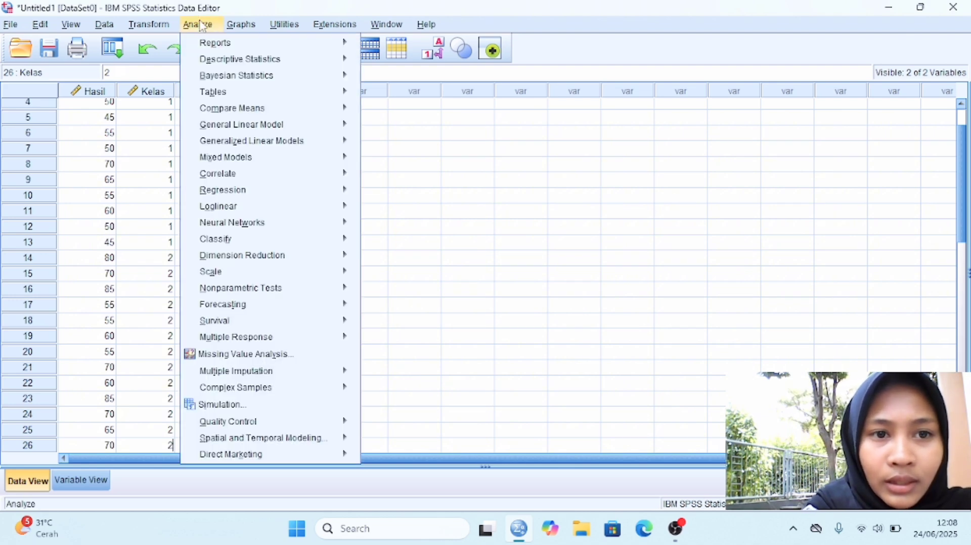
mouse_move(315, 70)
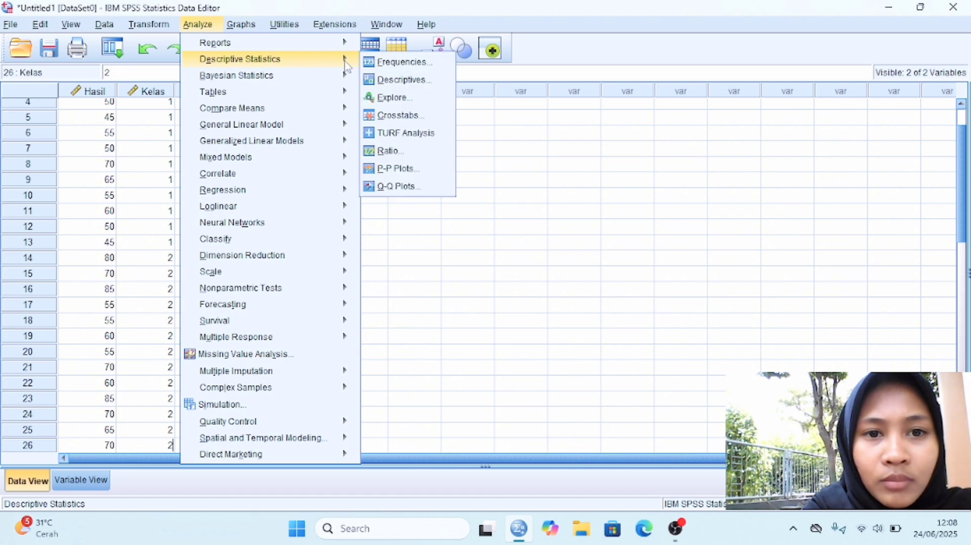
mouse_move(350, 66)
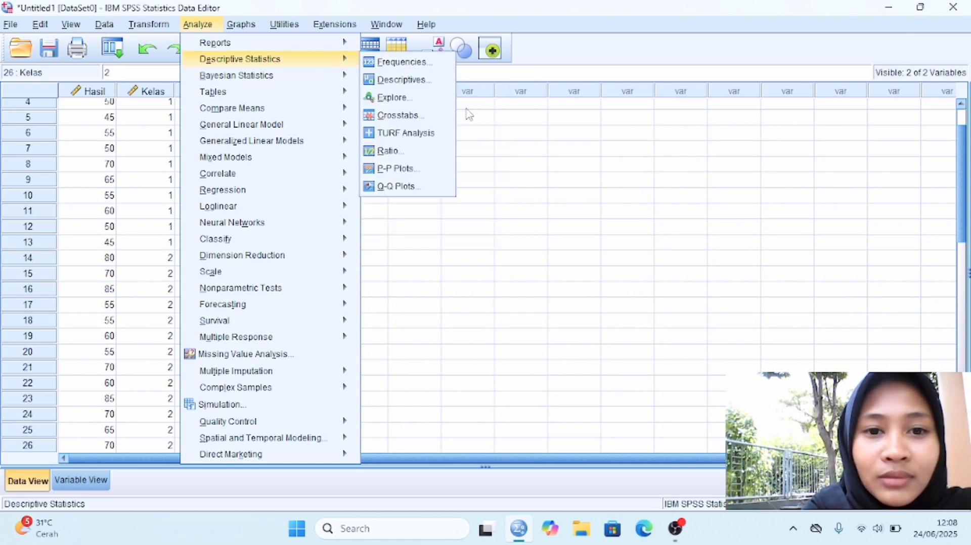
click(448, 97)
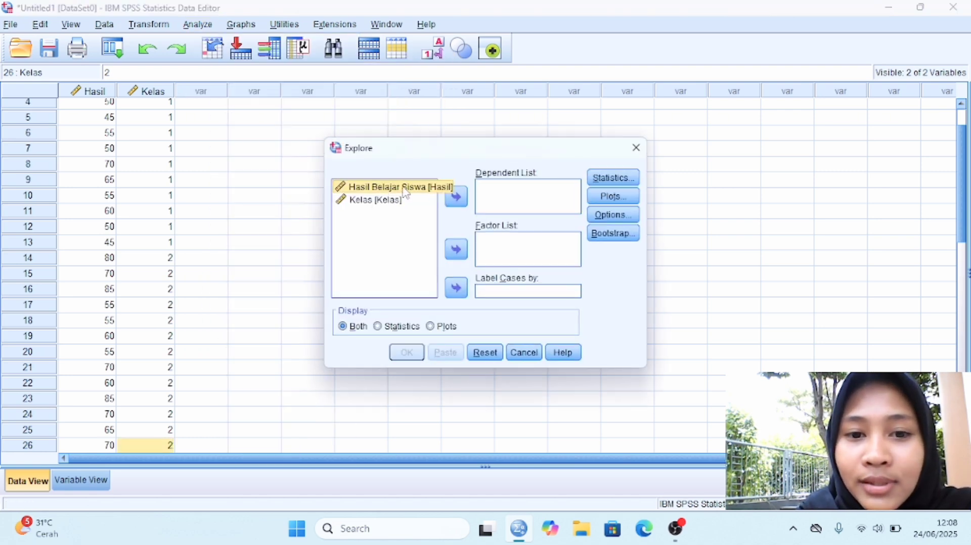
click(457, 198)
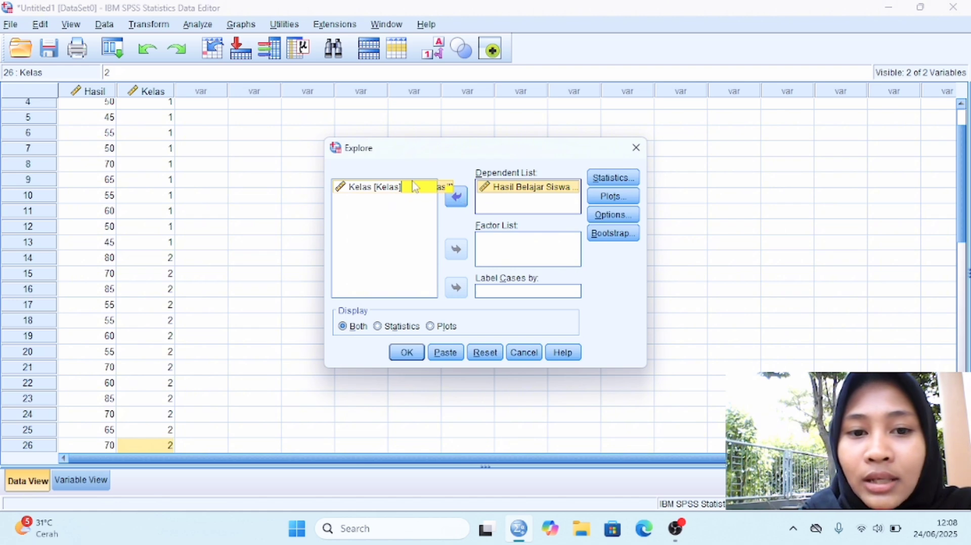
click(369, 188)
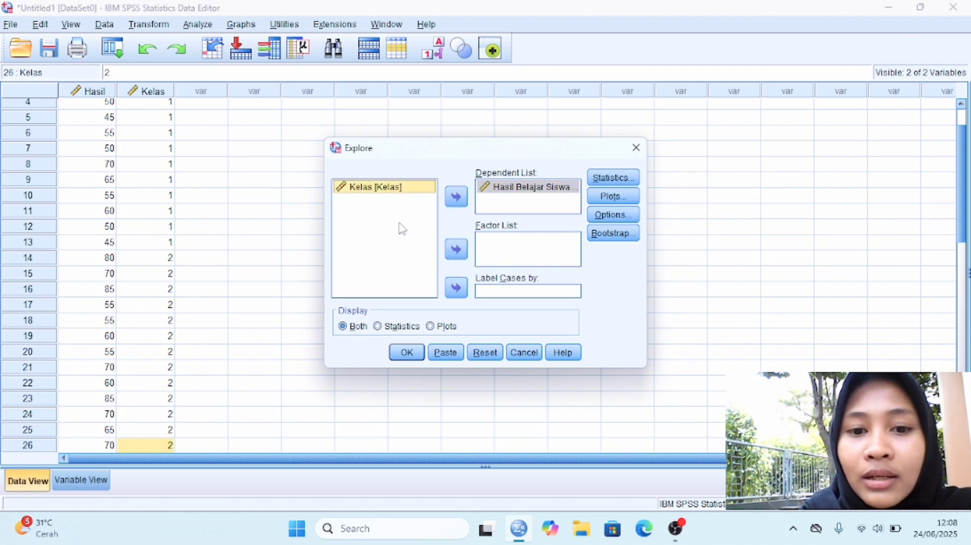
click(462, 253)
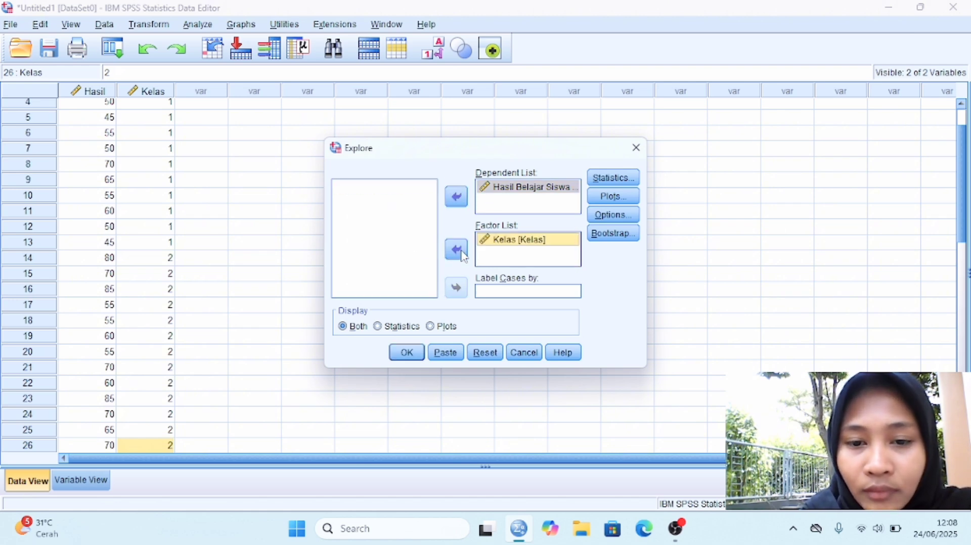
- Include normality plots with tests in the Explore analysis, run it and review the Tests of Normality table
click(606, 200)
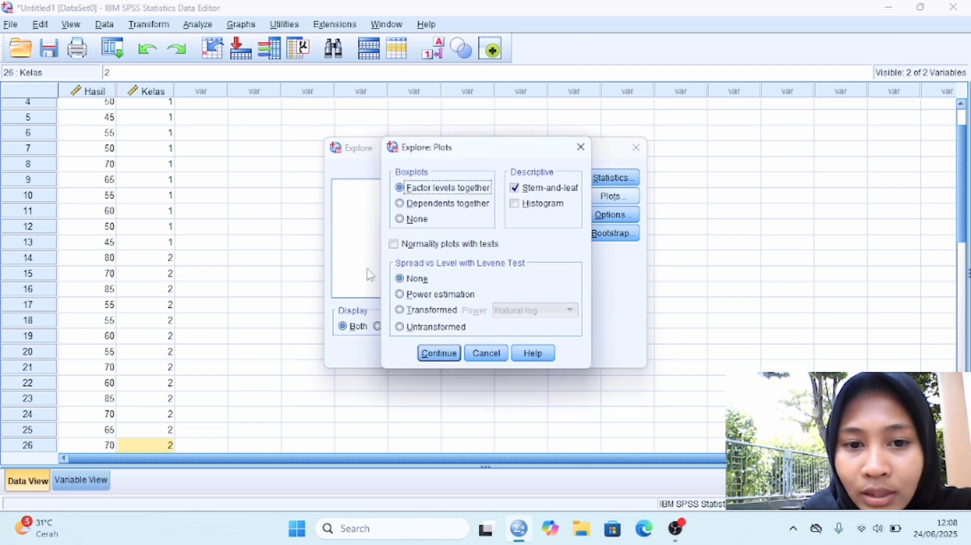
click(394, 245)
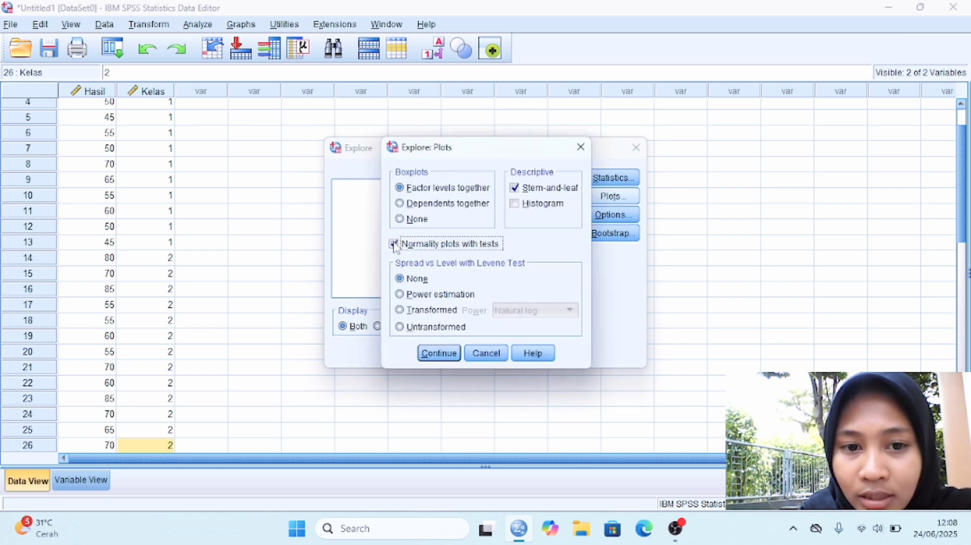
click(422, 355)
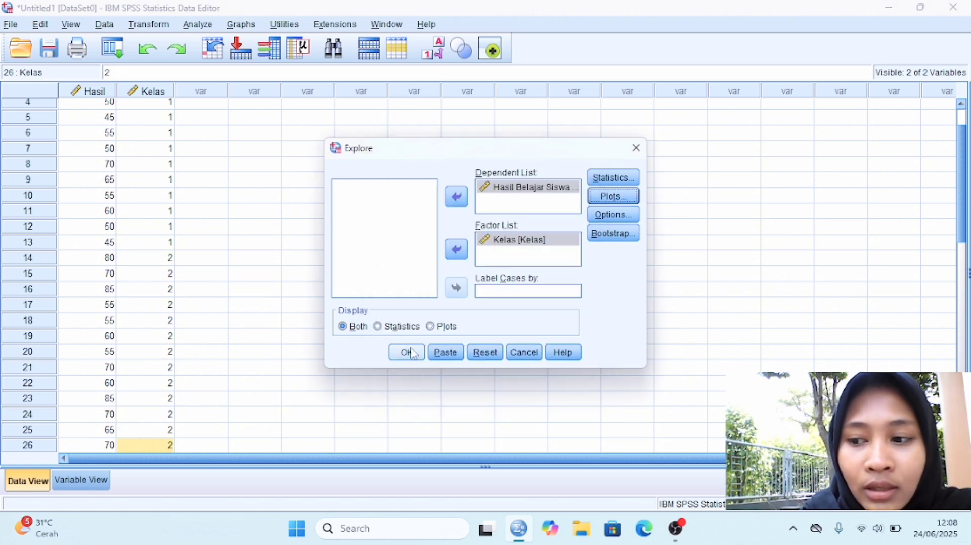
click(407, 352)
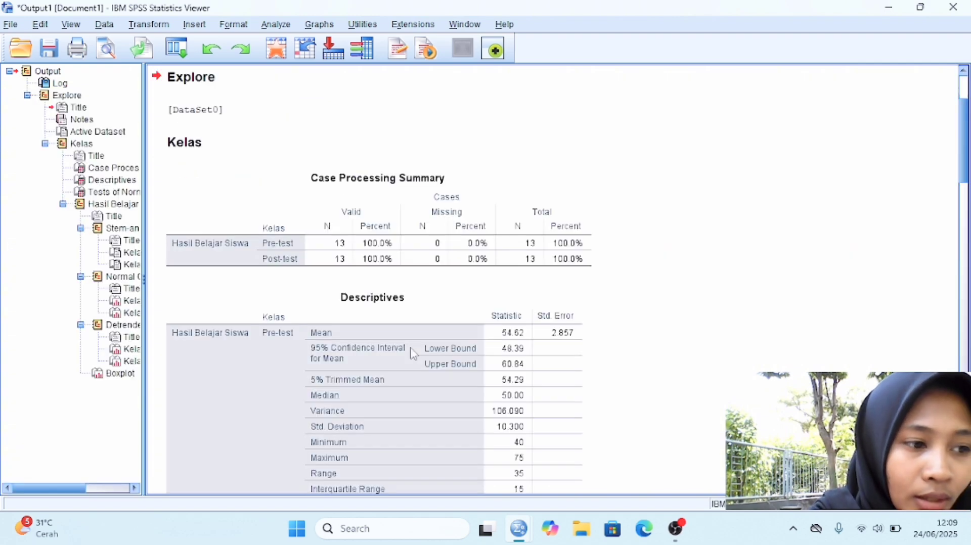
scroll(414, 353, down, 10)
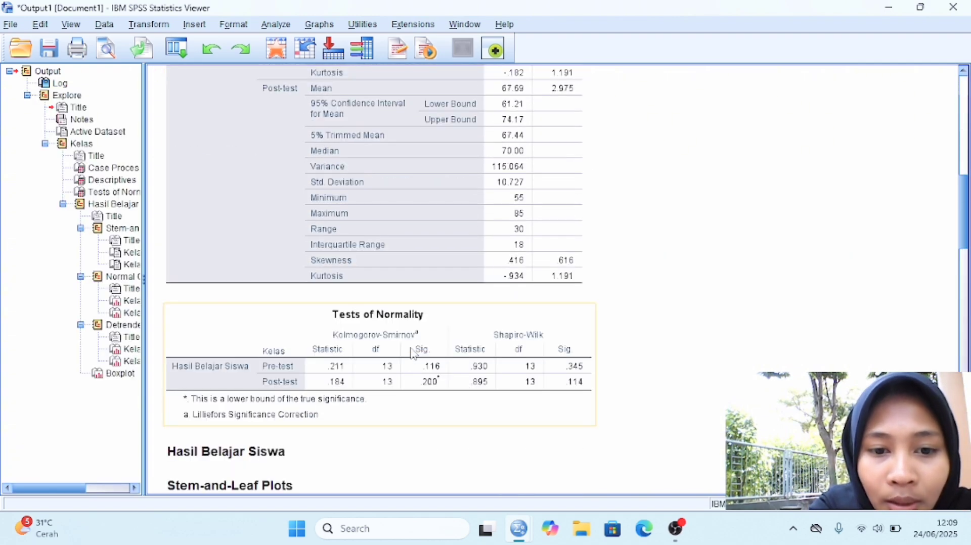
scroll(412, 353, down, 3)
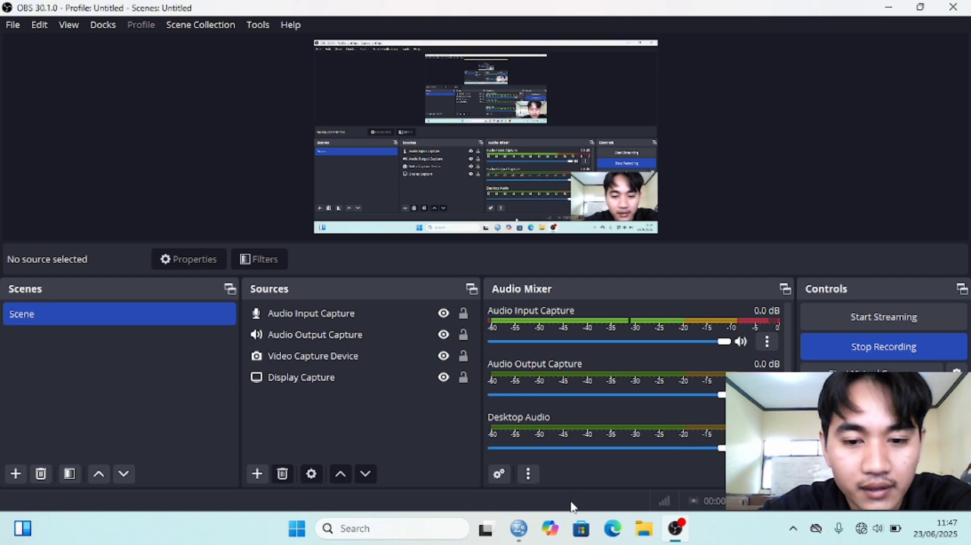
- Switch to the empty SPSS Data Editor and define two variables named pretest and posttest
click(526, 536)
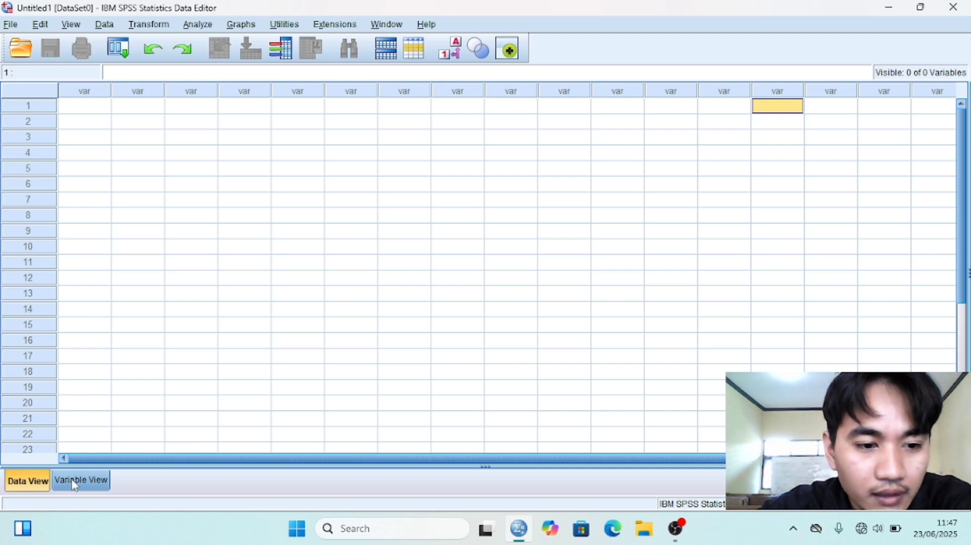
click(97, 487)
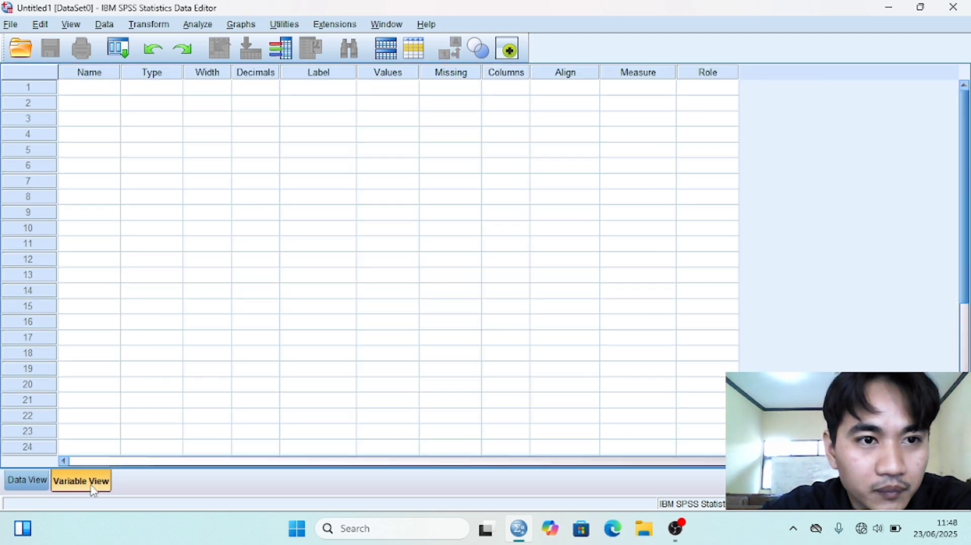
click(82, 90)
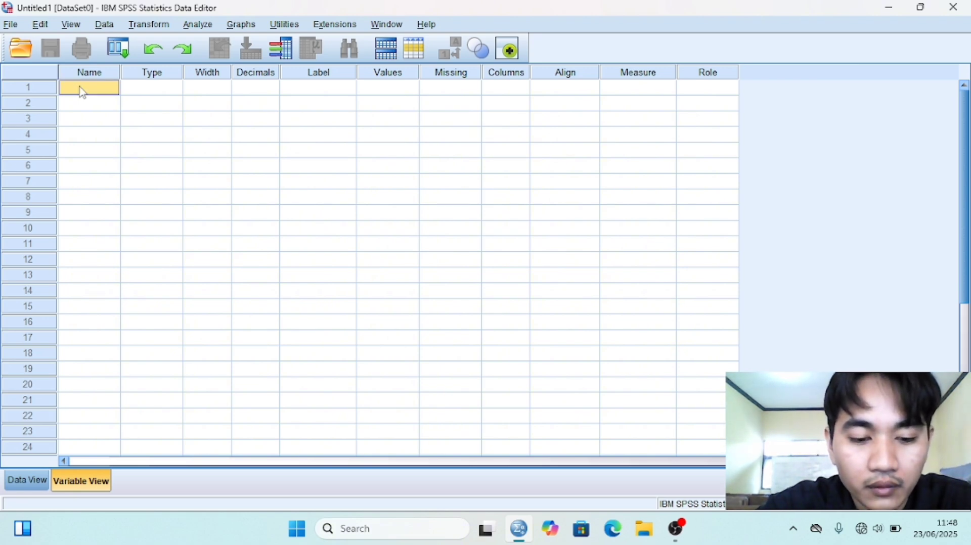
text(pret)
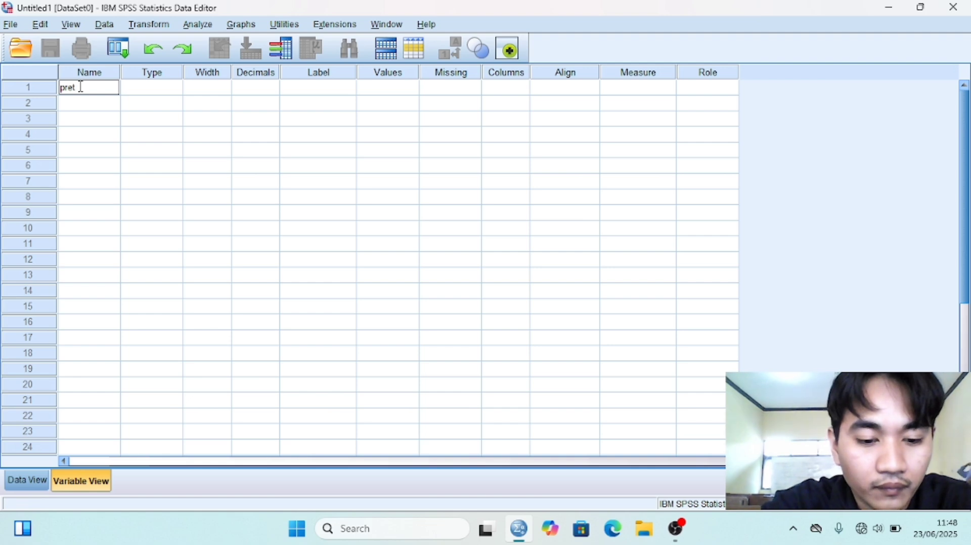
text(est)
key(Return)
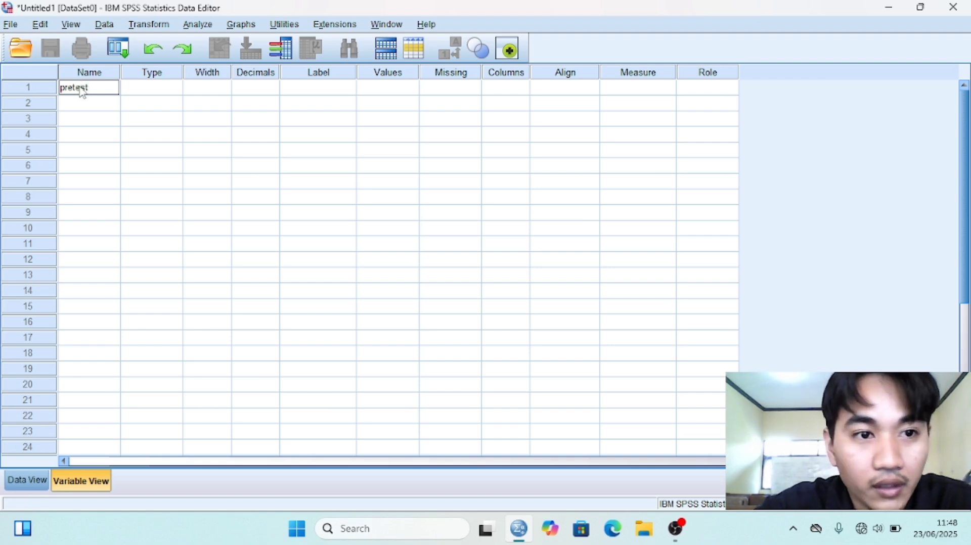
text(p)
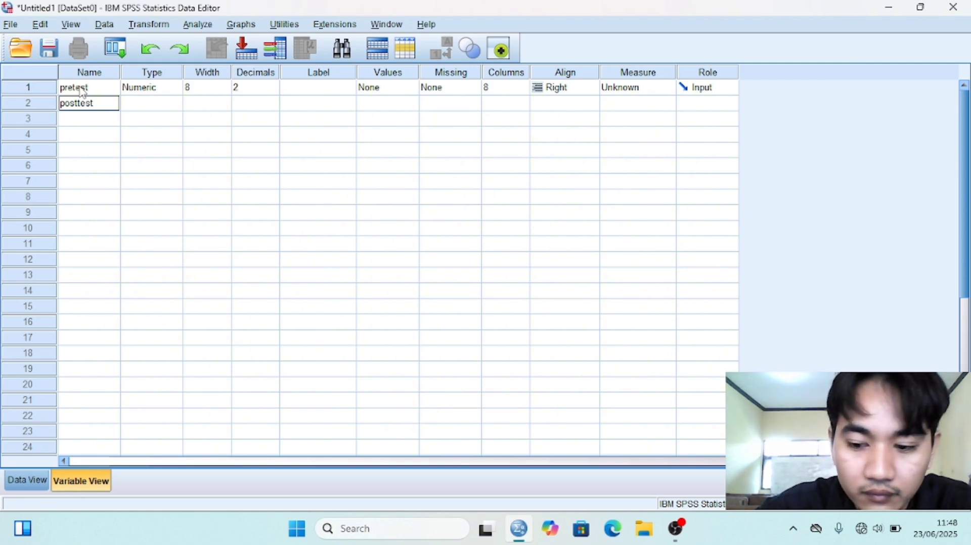
text(osttest)
key(Return)
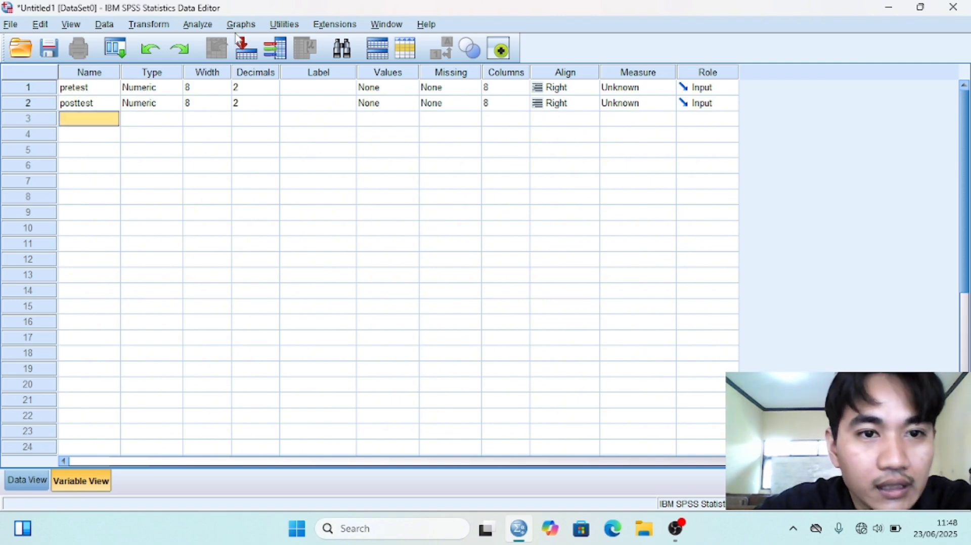
- Set the decimals of both the pretest and posttest variables to 0
click(254, 89)
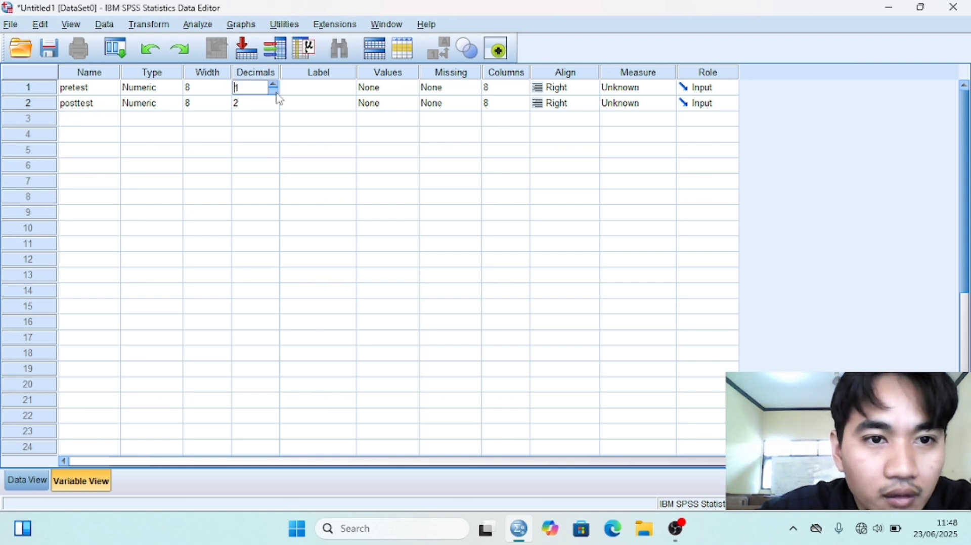
click(272, 103)
click(273, 101)
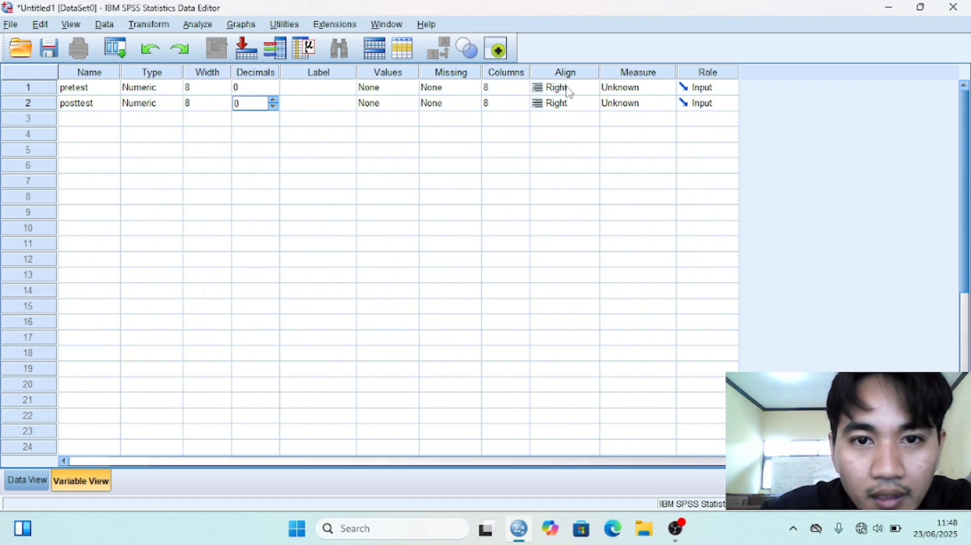
- Label the first variable pretest and the second variable posttest
click(310, 88)
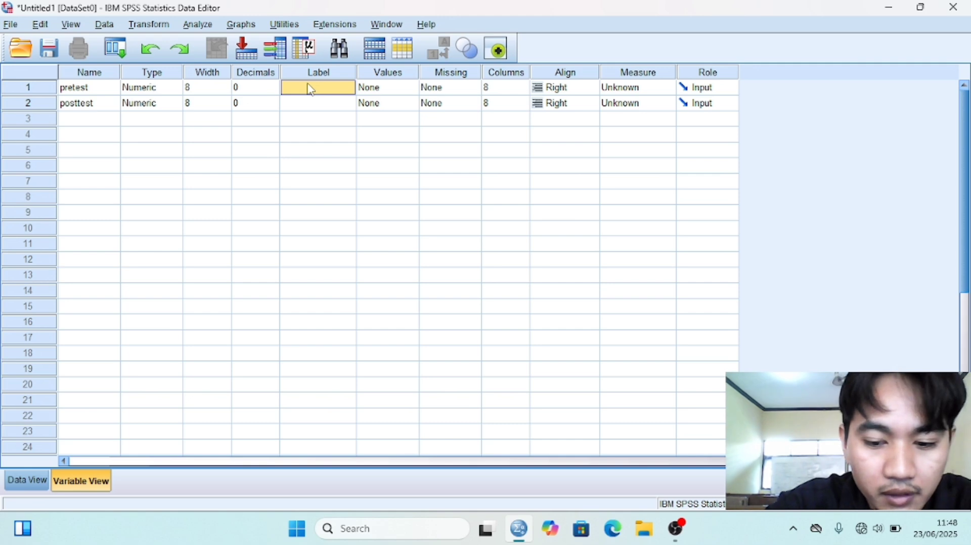
text(pr)
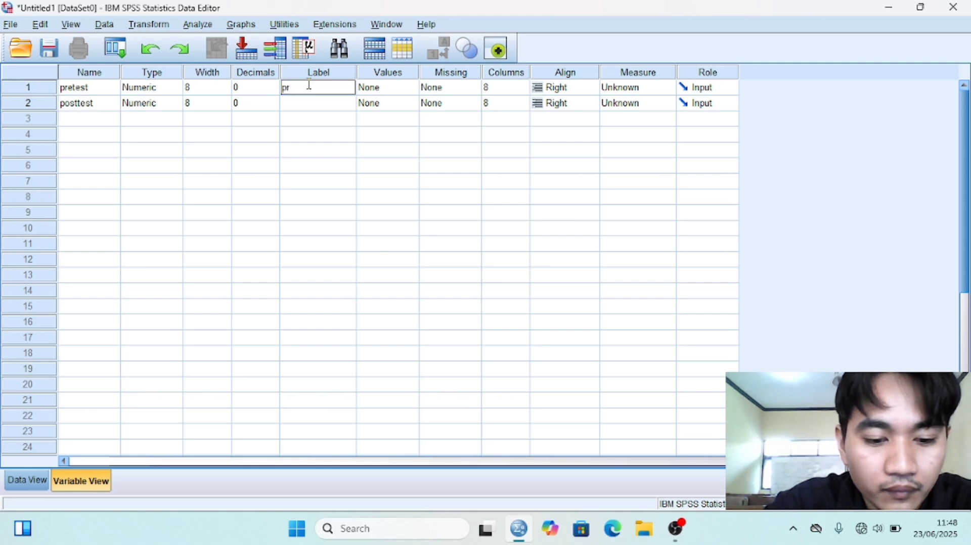
text(etest)
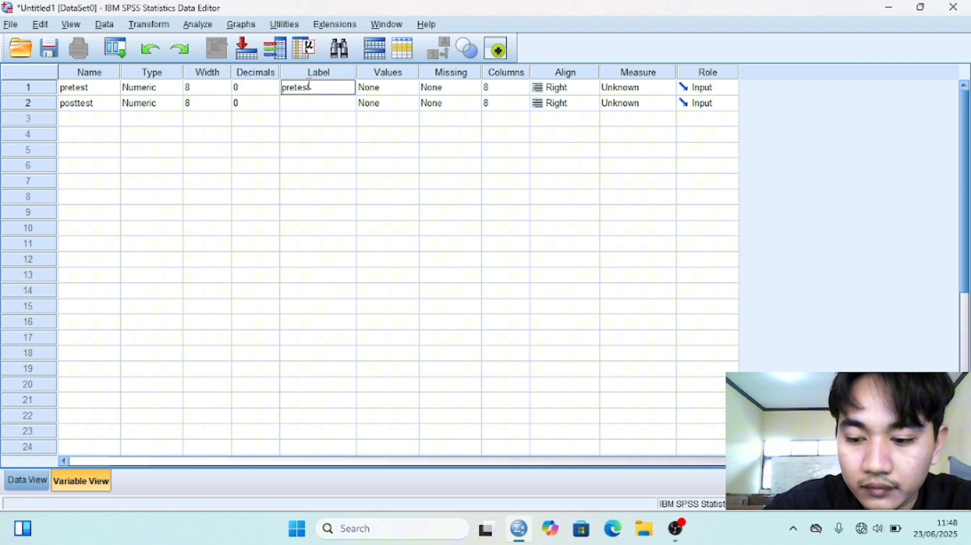
key(Return)
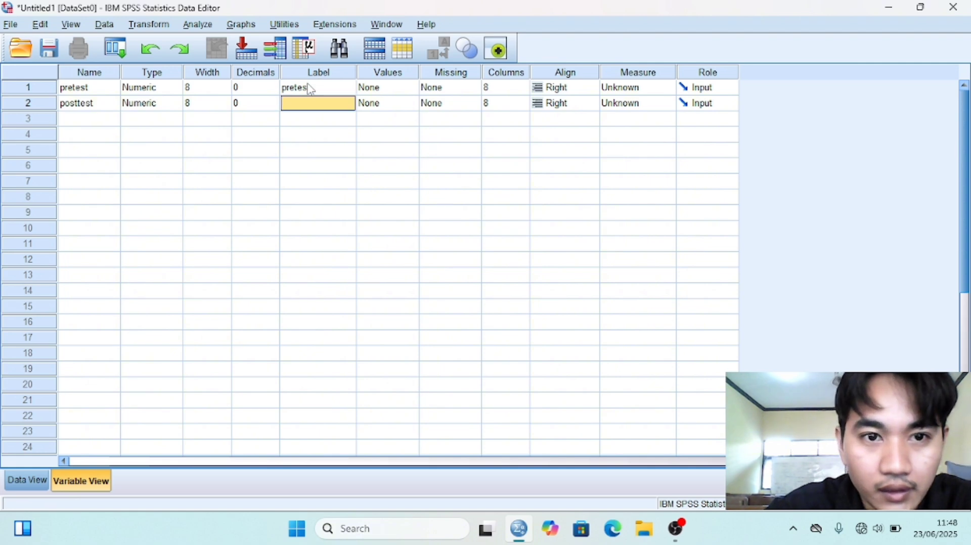
text(p)
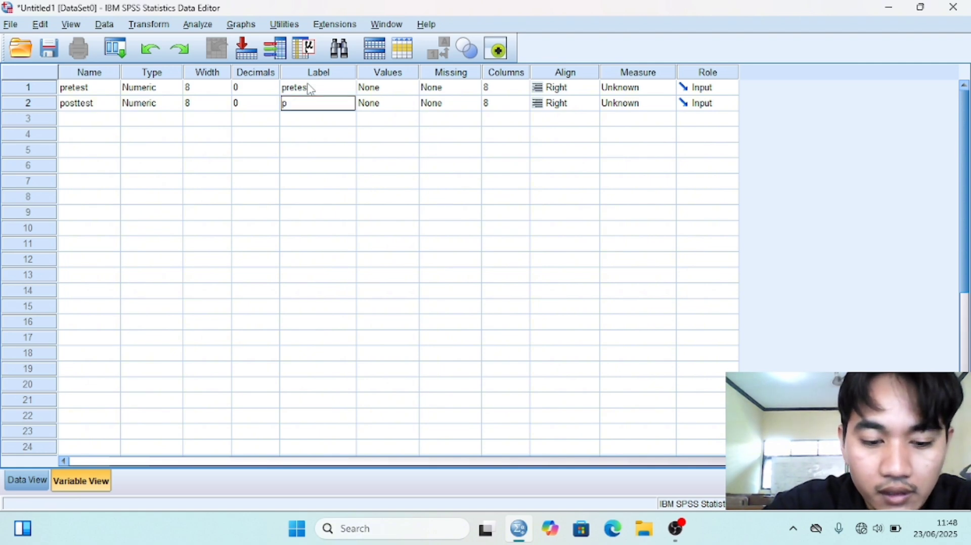
text(osttest)
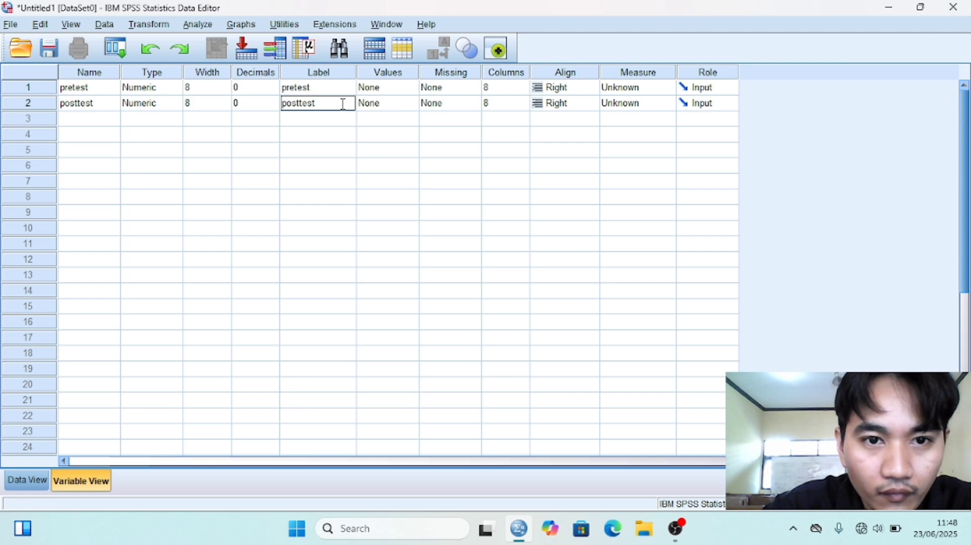
key(Return)
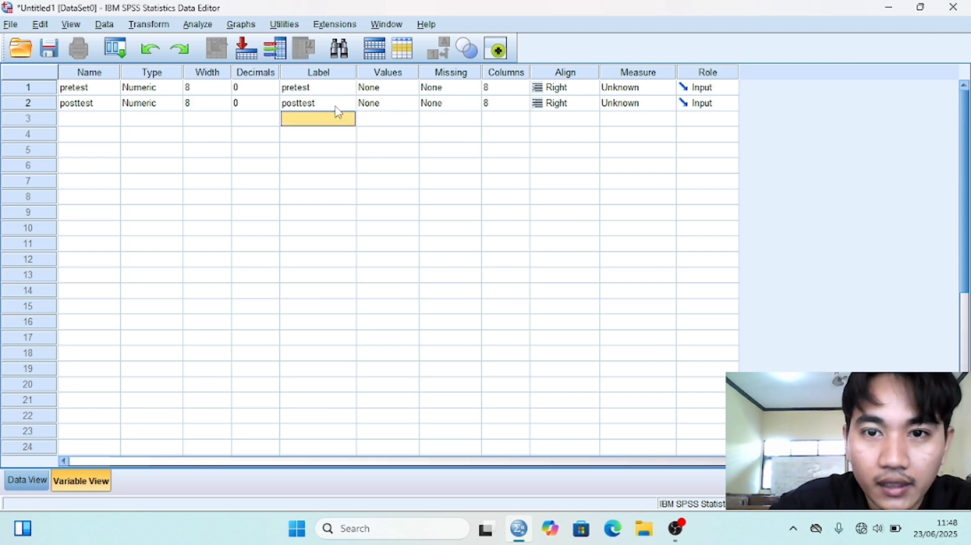
- Set the measurement level of both pretest and posttest to Scale
click(640, 90)
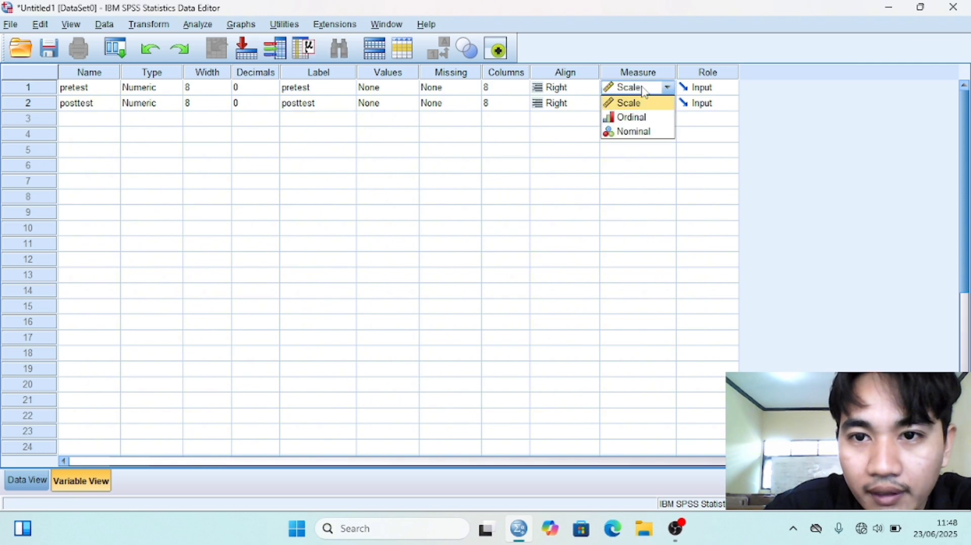
click(634, 107)
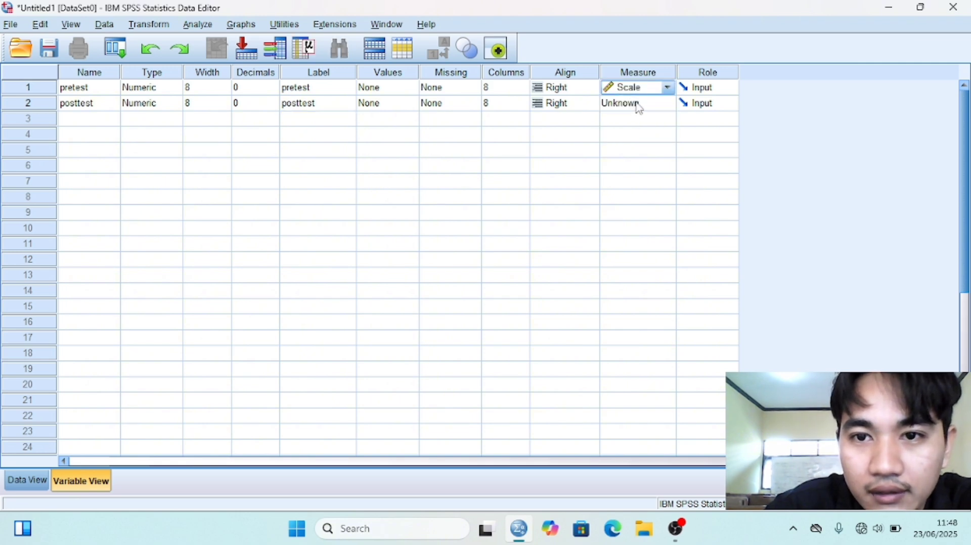
click(635, 105)
click(637, 118)
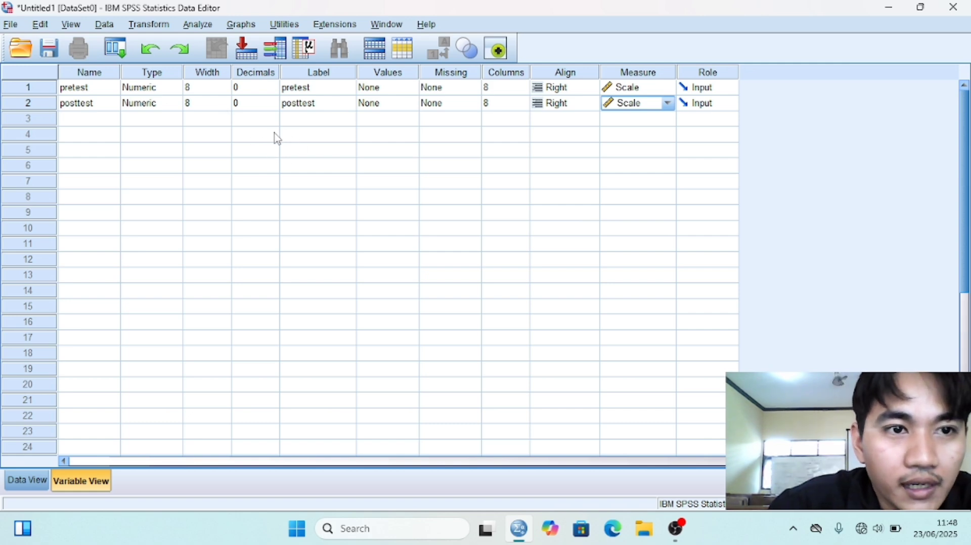
- Enter the pre-test scores 50, 40, 75 and 50 in rows 1 to 4 of the pretest data column
click(26, 486)
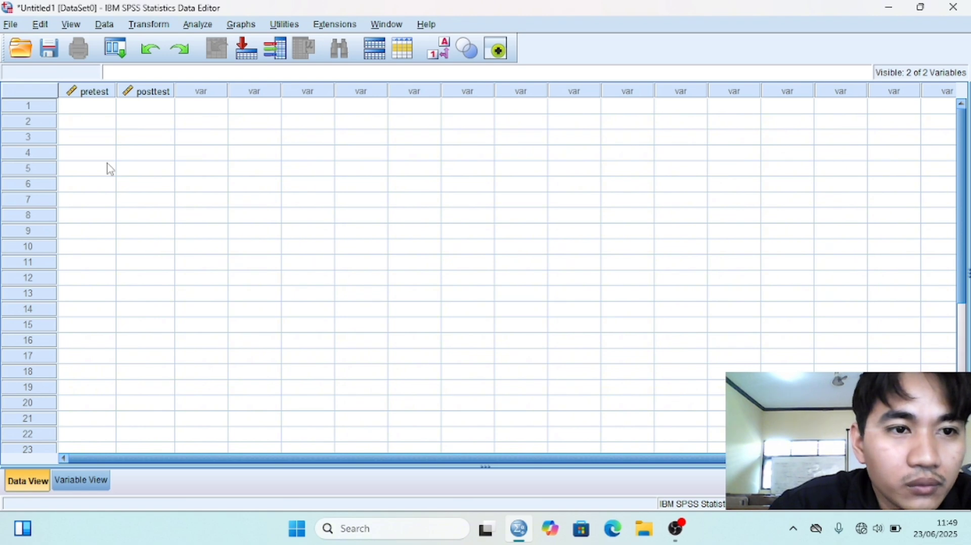
click(105, 109)
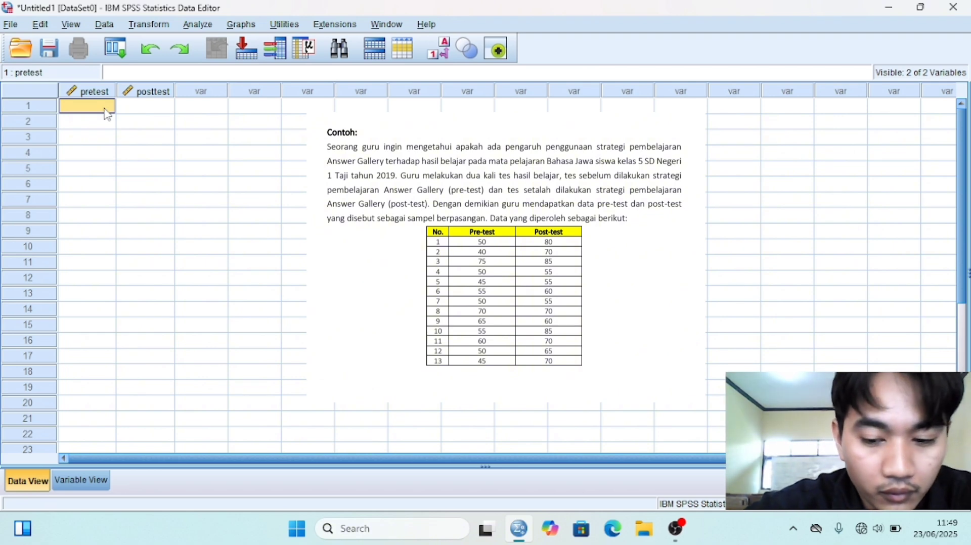
text(50)
key(Return)
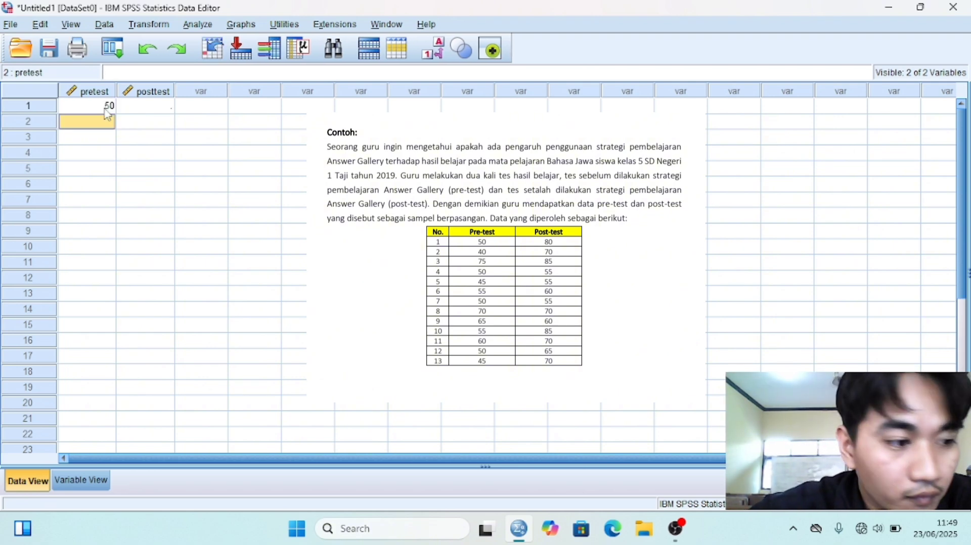
text(40)
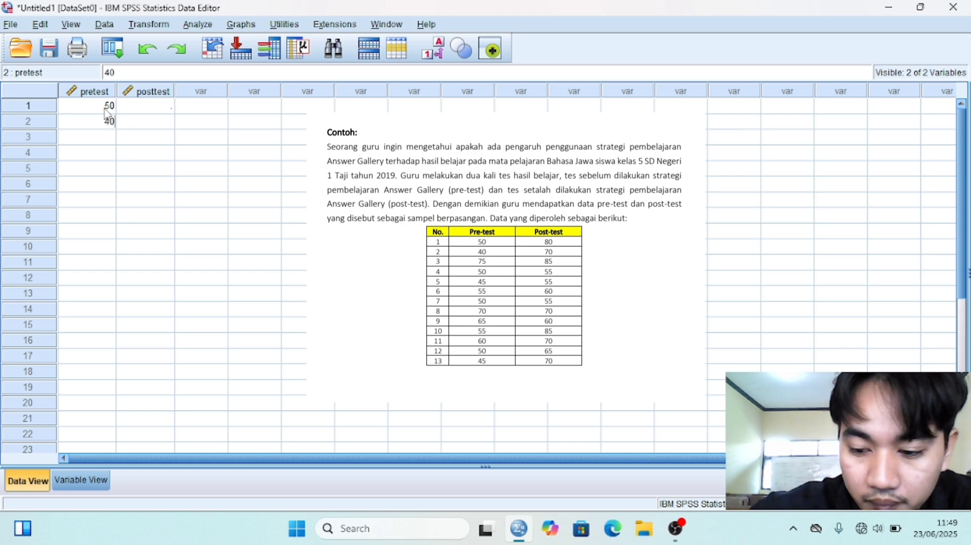
key(Return)
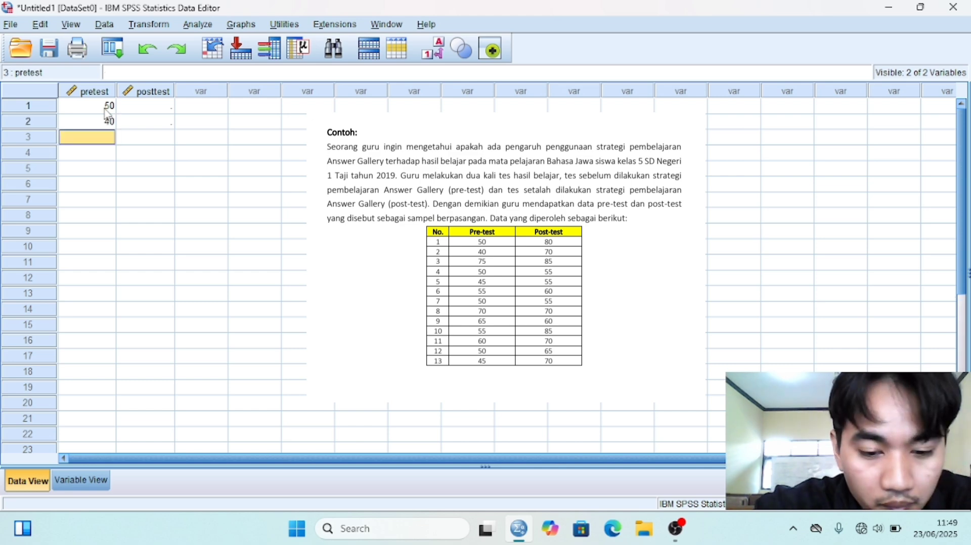
text(75)
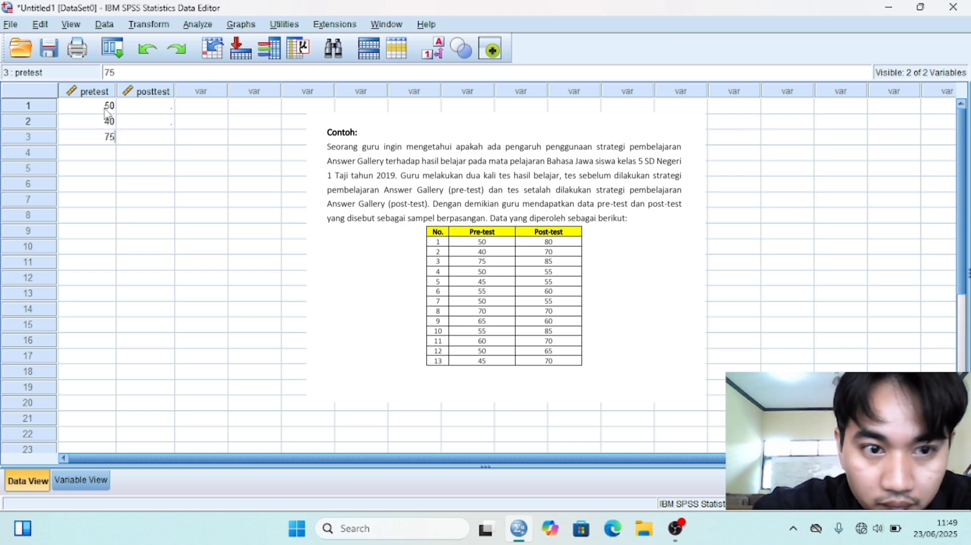
key(Return)
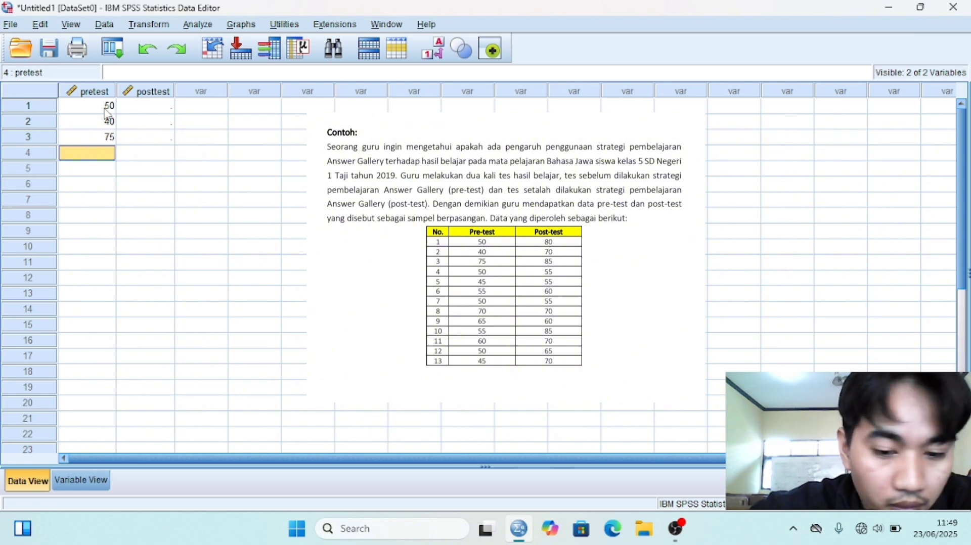
text(50)
key(Return)
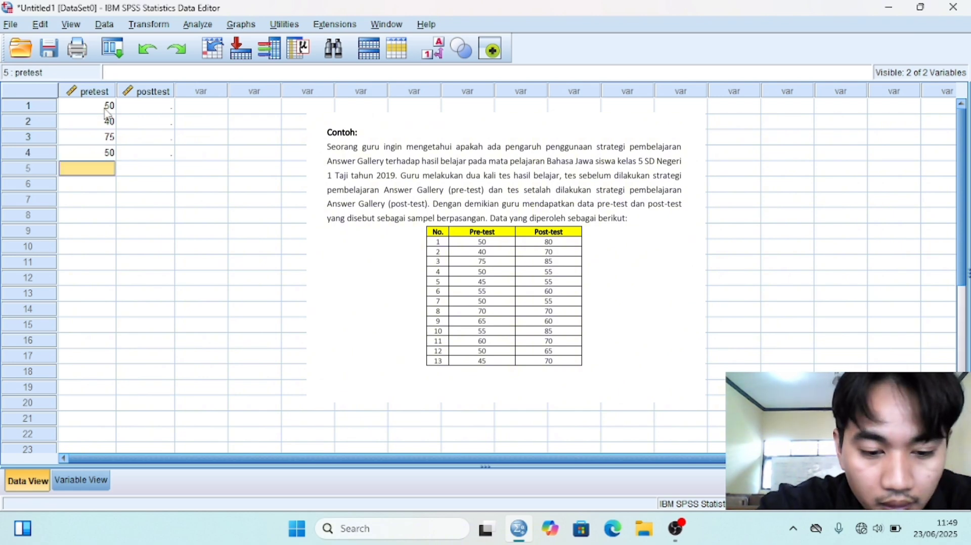
- Enter the pre-test scores 45, 55, 50 and 70 in rows 5 to 8 of the pretest column
text(45)
key(Return)
text(4)
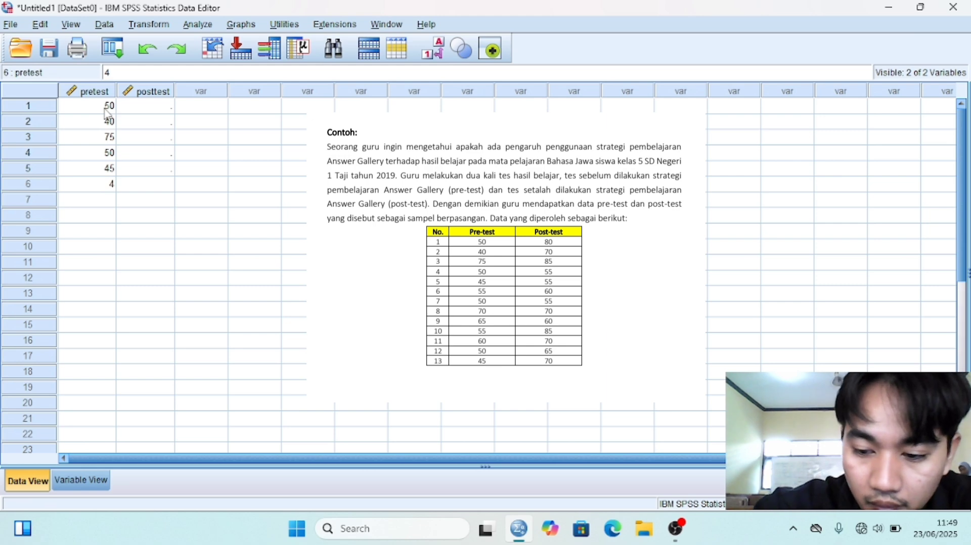
text(55)
key(Return)
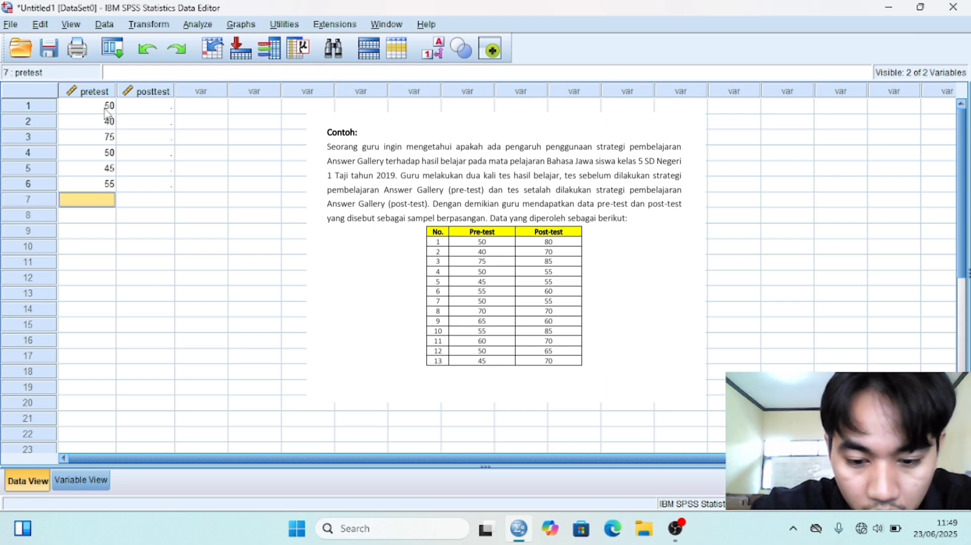
text(50)
key(Return)
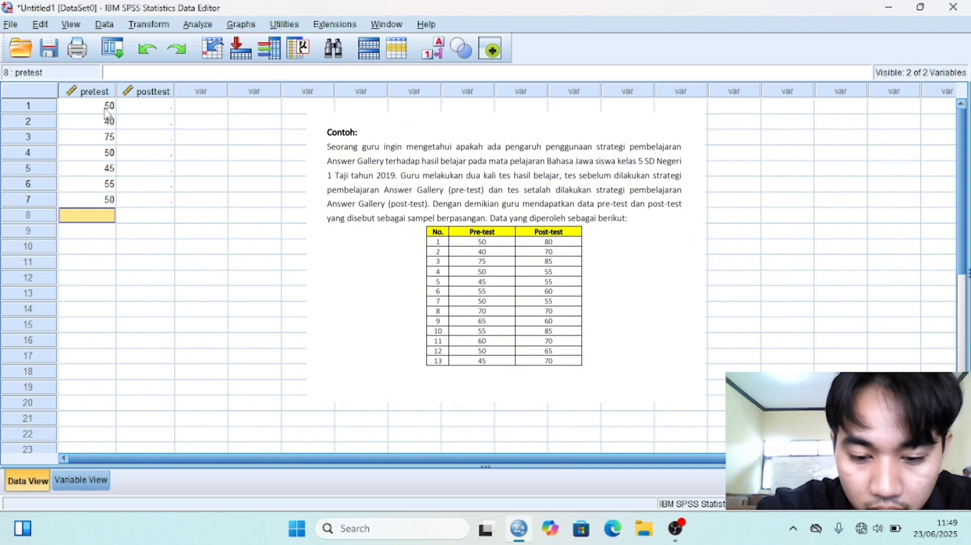
text(70)
key(Return)
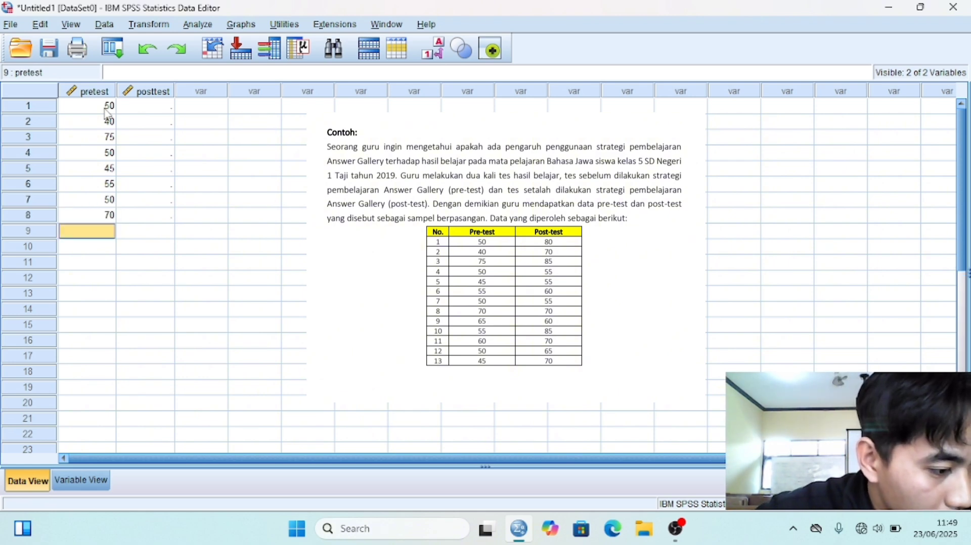
- Enter the pre-test scores 65, 55, 60, 50 and 45 in rows 9 to 13 of the pretest column
text(65)
key(Return)
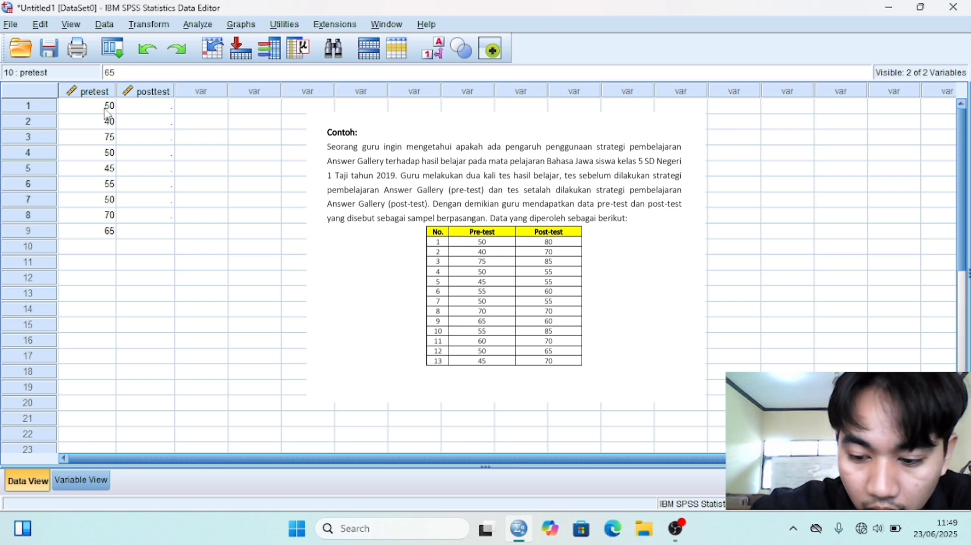
text(55)
key(Return)
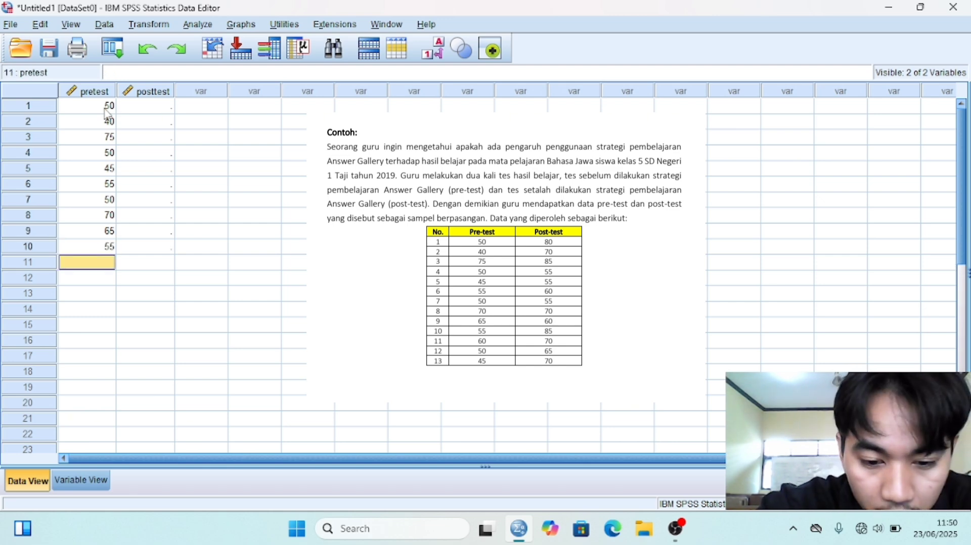
text(60)
key(Return)
text(50)
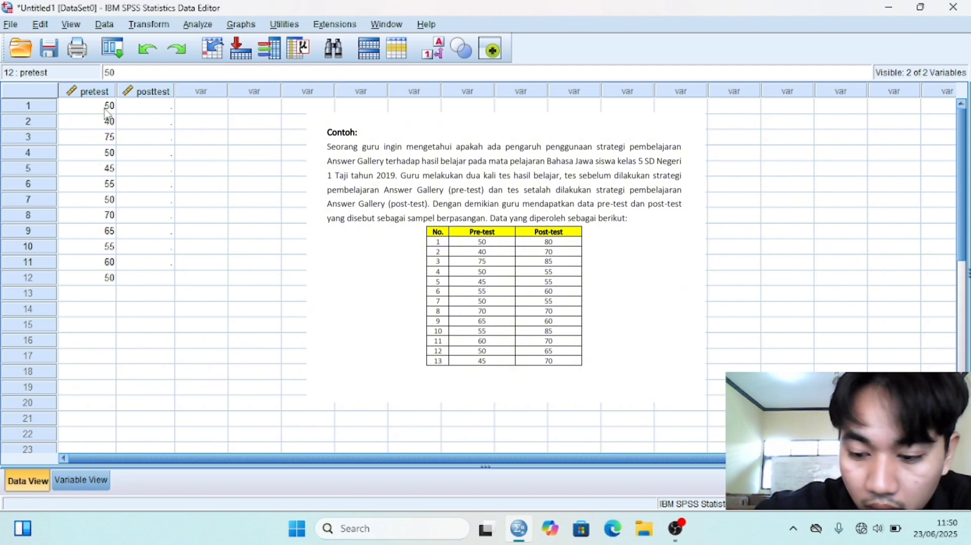
key(Return)
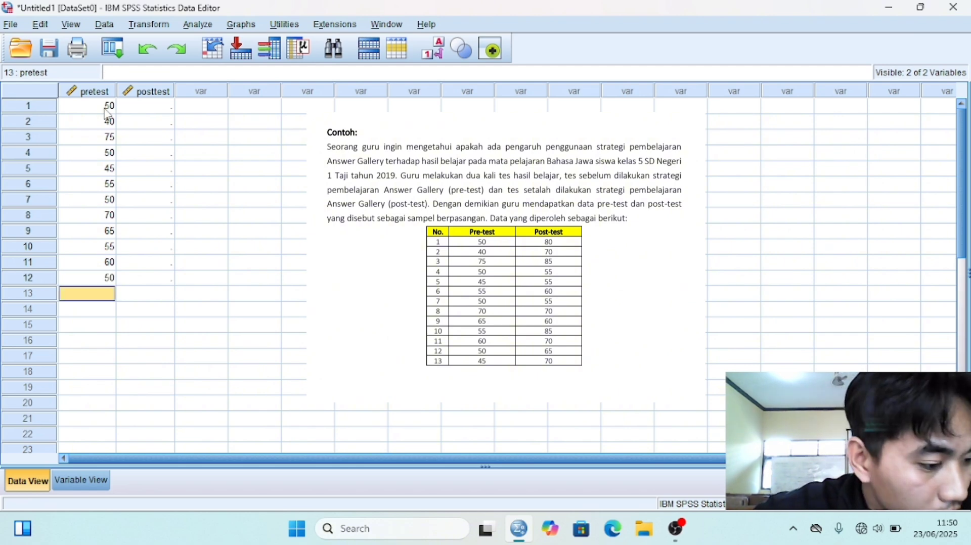
text(45)
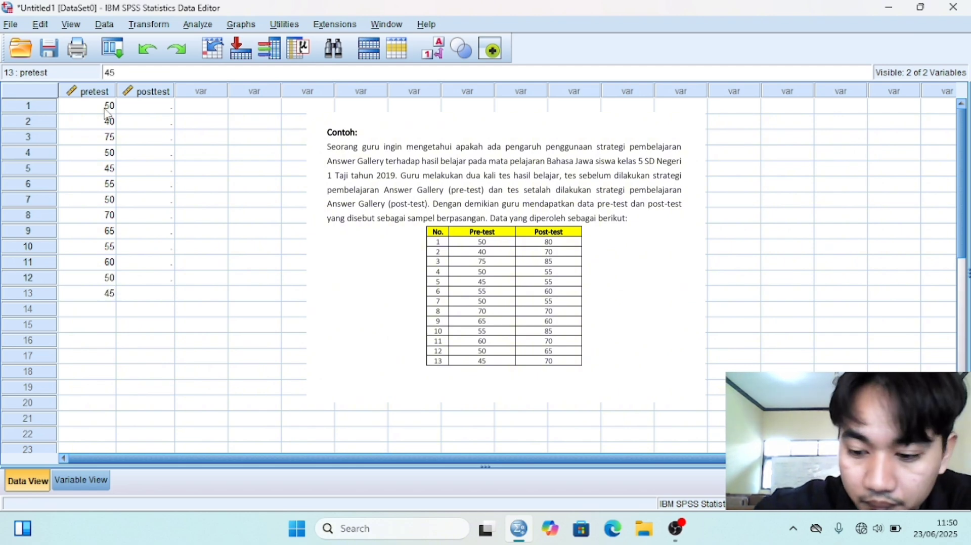
key(Return)
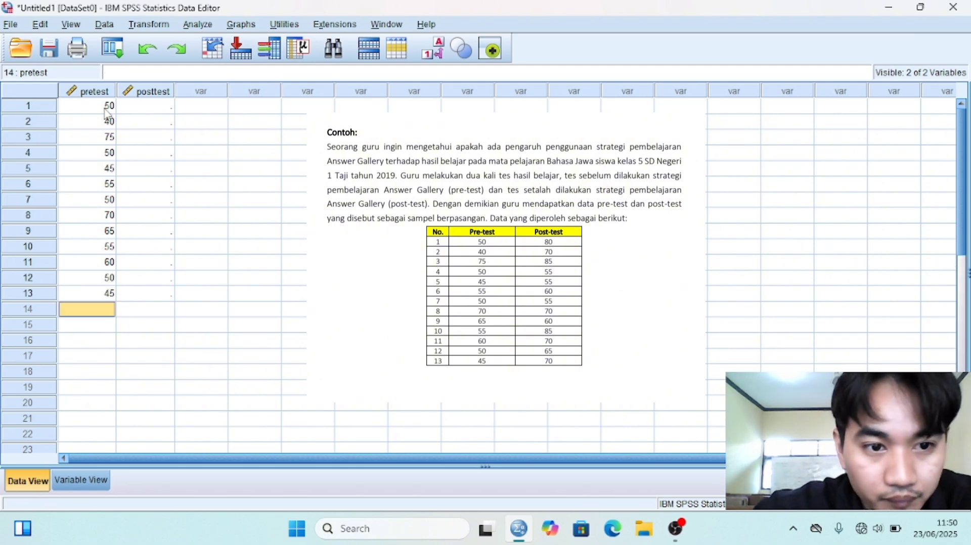
- Enter the post-test scores 80, 70, 85 and 55 in rows 1 to 4 of the posttest column
click(148, 106)
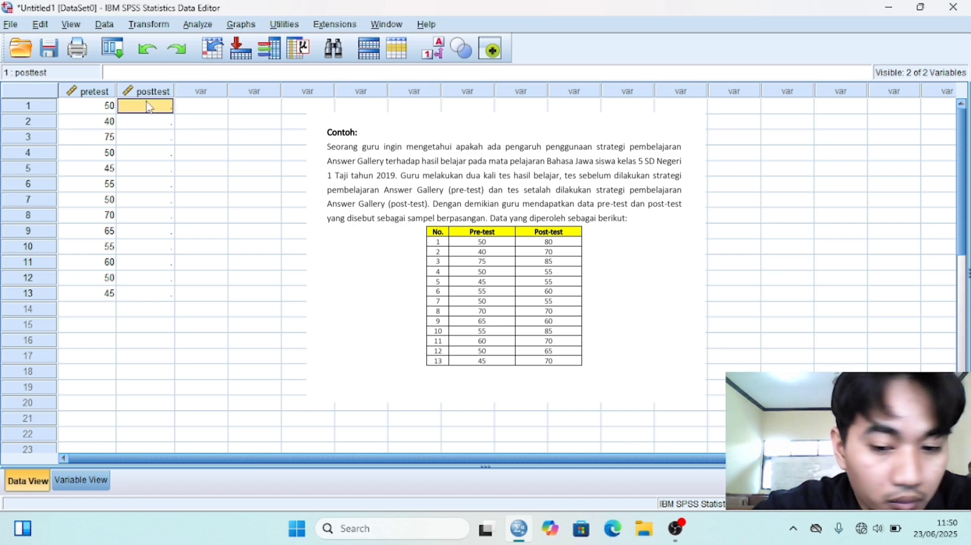
text(80)
key(Return)
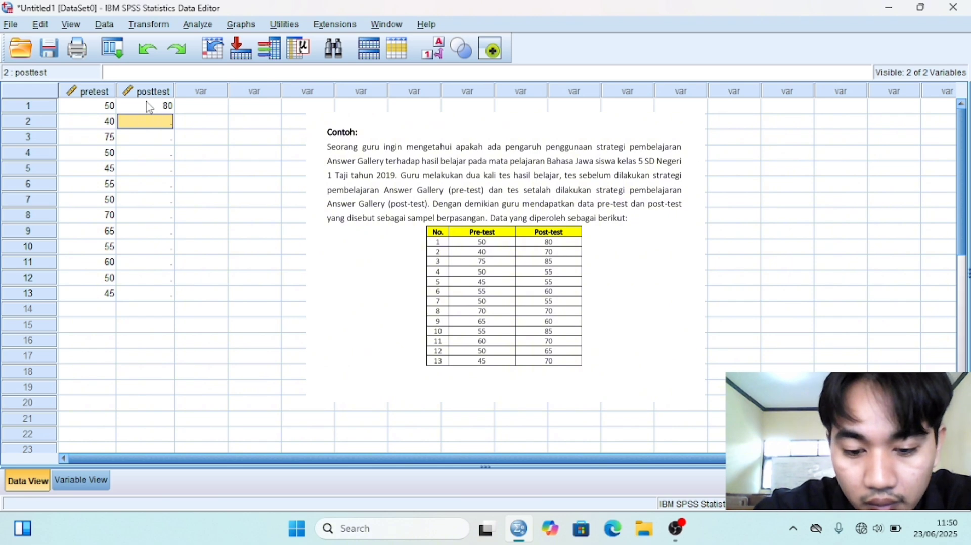
text(70)
key(Return)
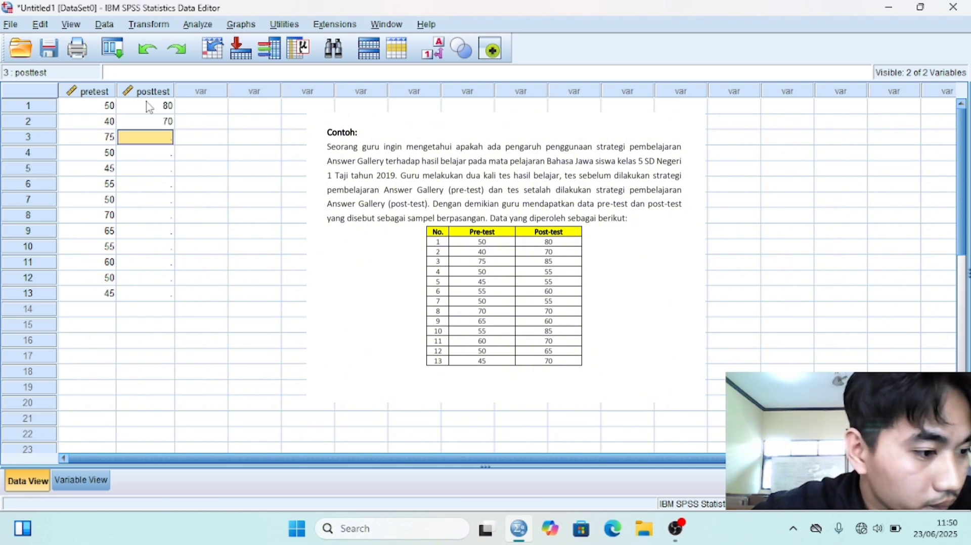
text(85)
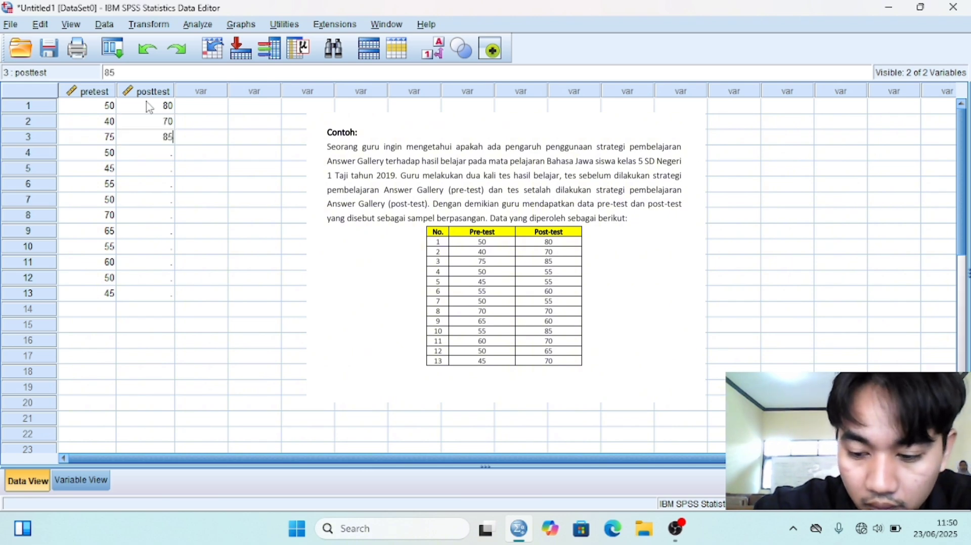
key(Return)
text(55)
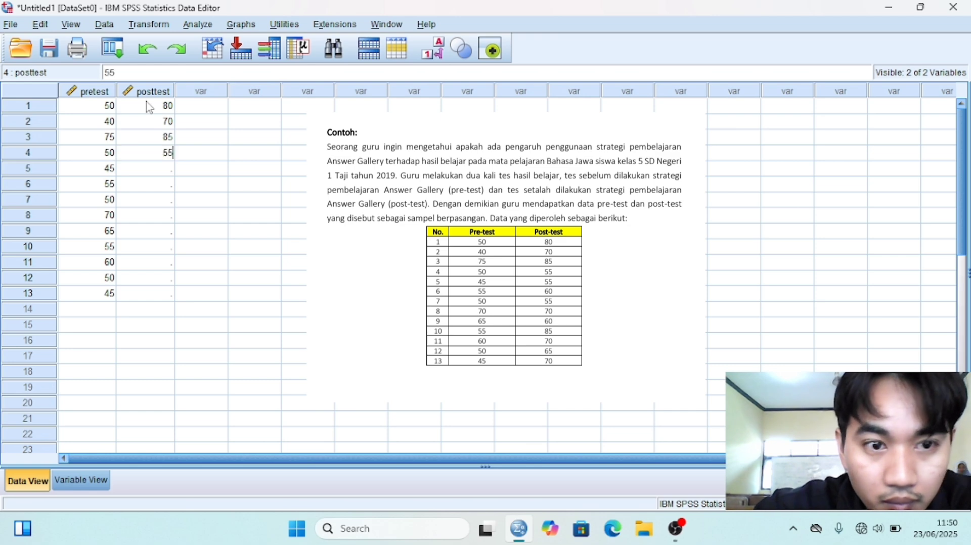
key(Return)
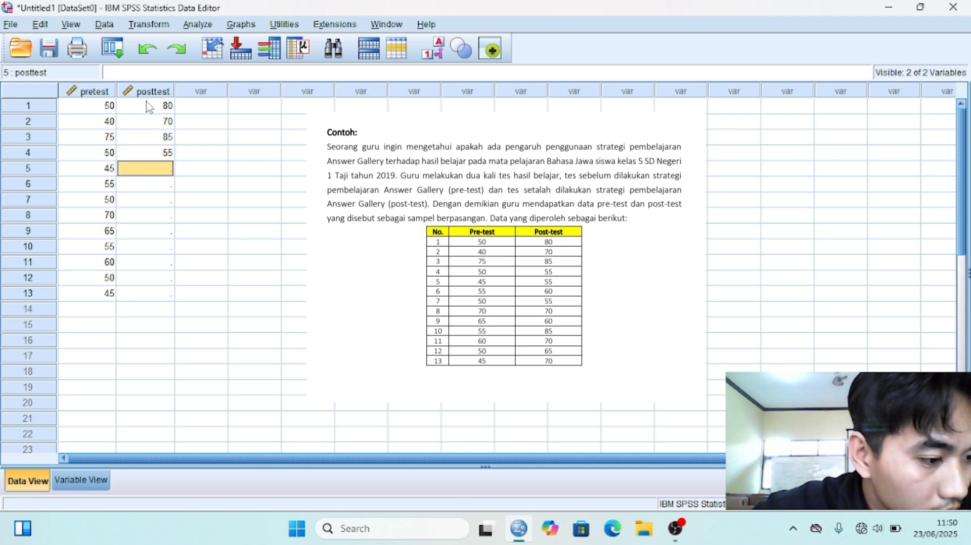
- Enter the post-test scores 55, 60, 55 and 70 in rows 5 to 8 of the posttest column
text(55)
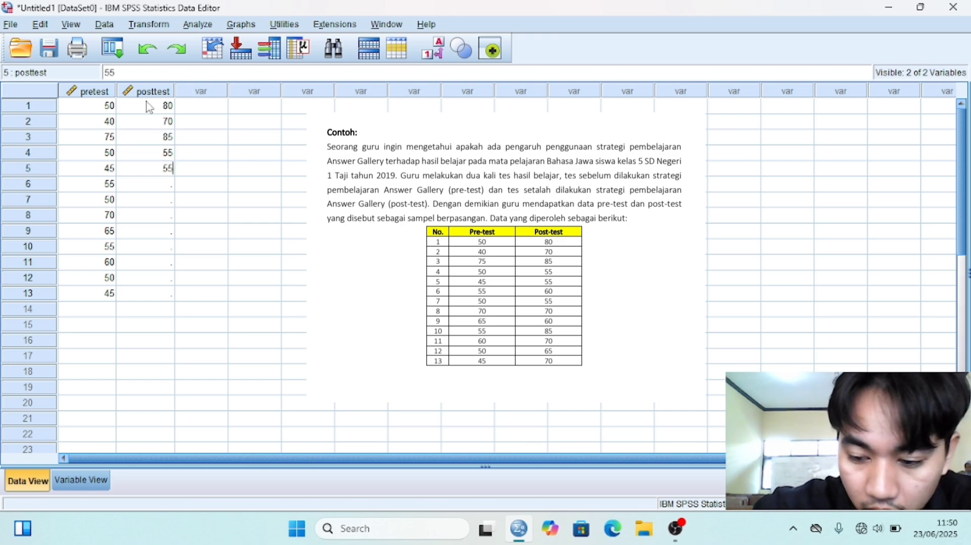
key(Return)
text(60)
key(Return)
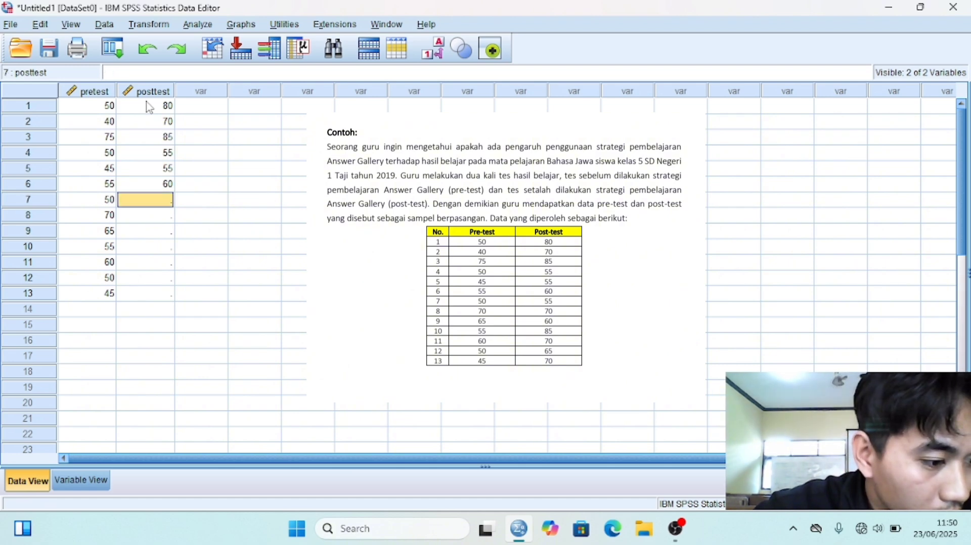
text(55)
key(Return)
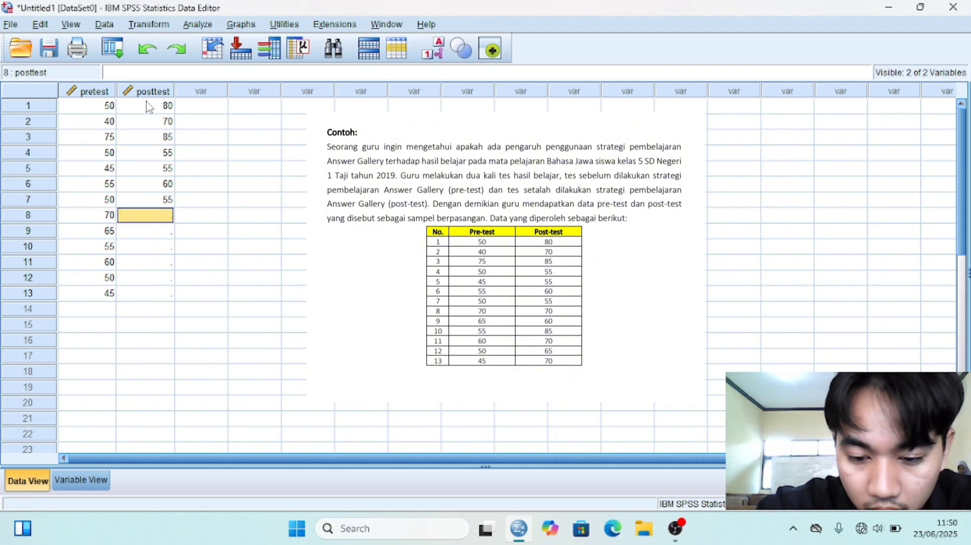
text(70)
key(Return)
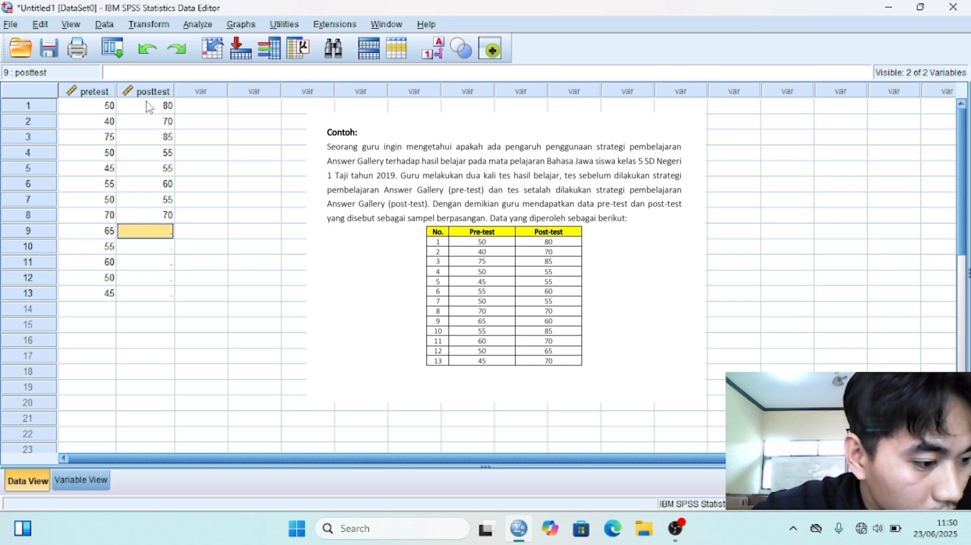
- Enter the post-test scores 60, 85, 70, 65 and 70 in rows 9 to 13 of the posttest column
text(6)
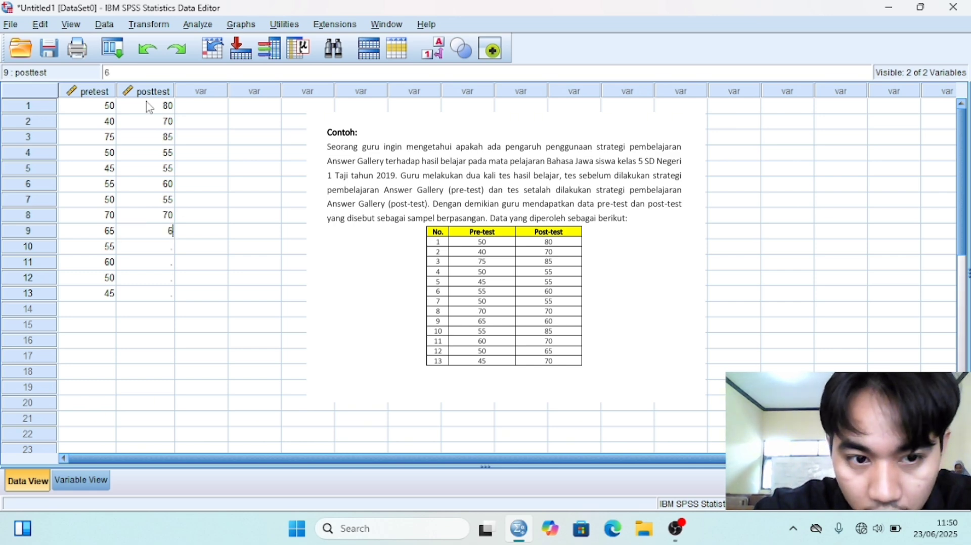
text(0)
key(Return)
text(8)
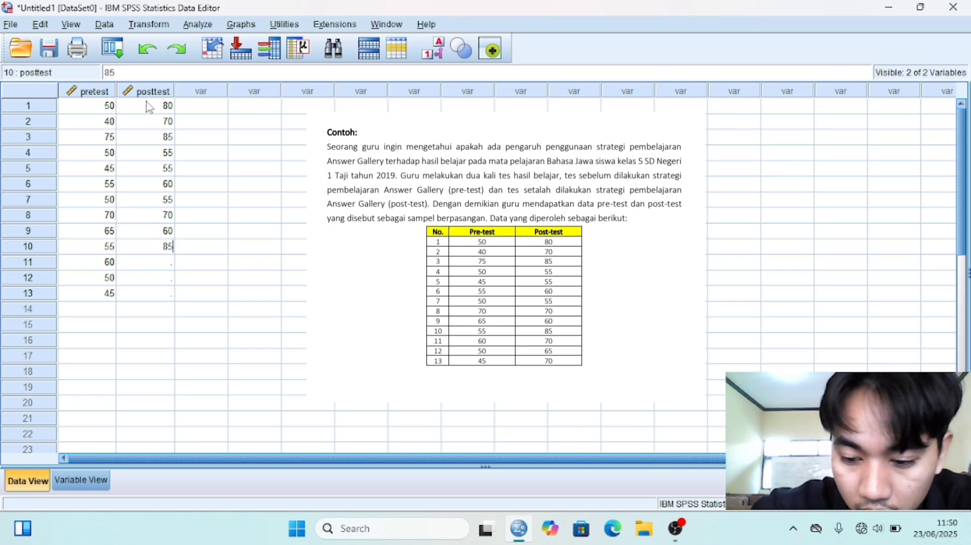
text(5)
key(Return)
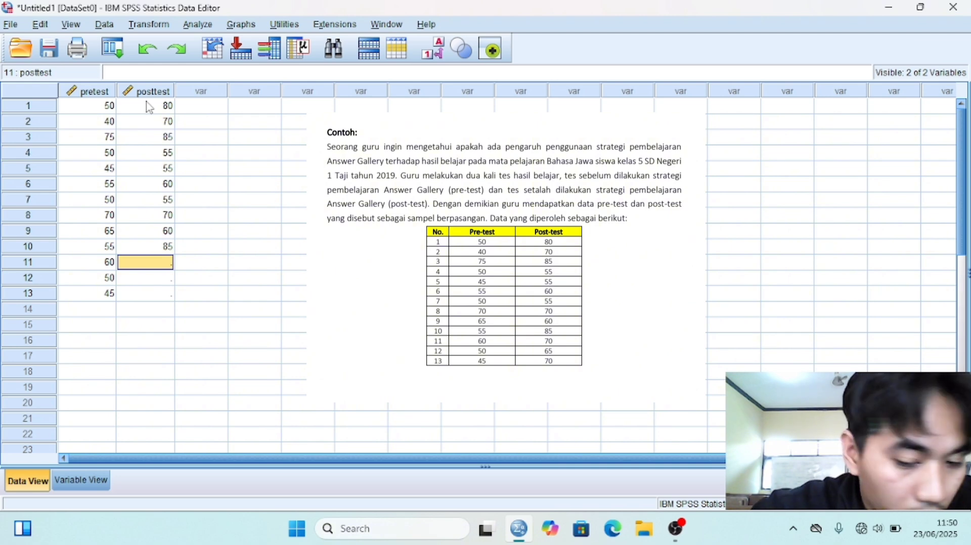
text(70)
key(Return)
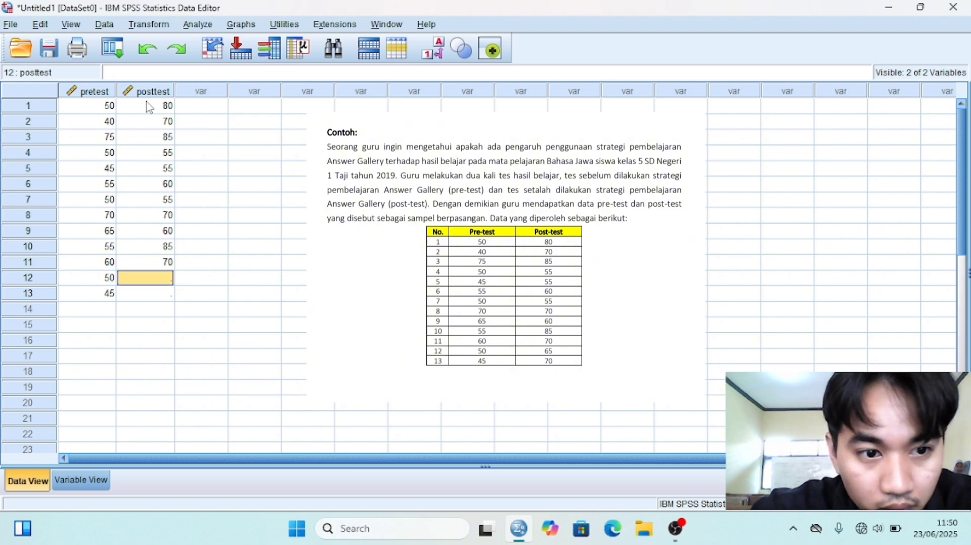
text(65)
key(Return)
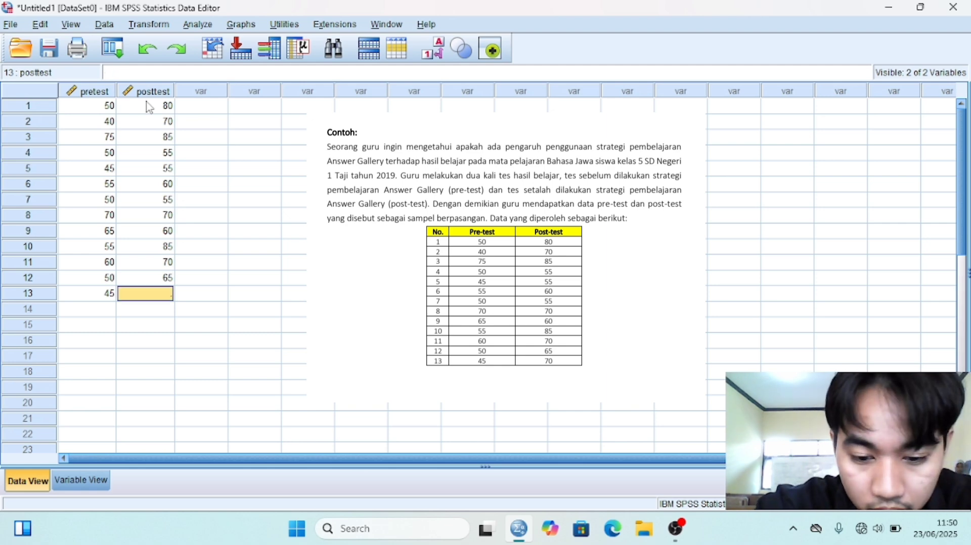
text(70)
key(Return)
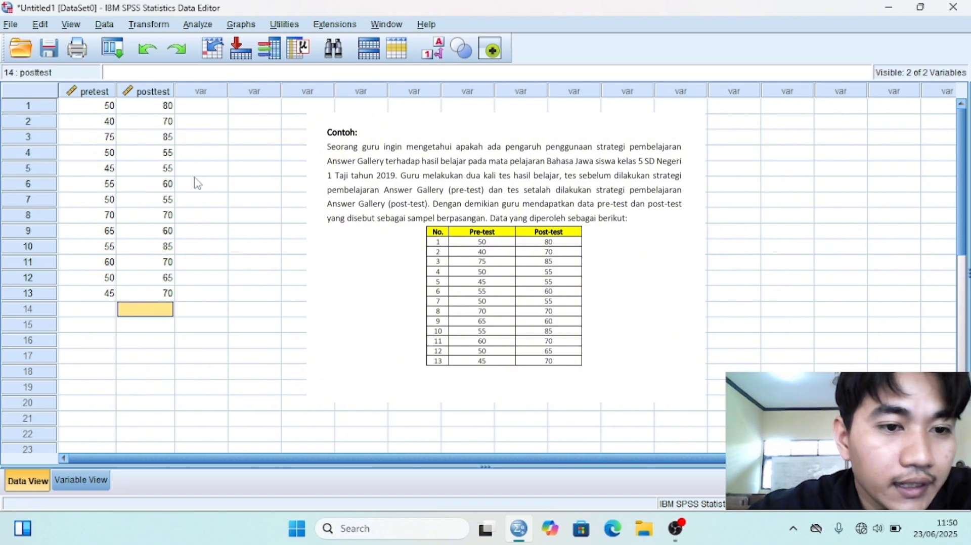
click(191, 293)
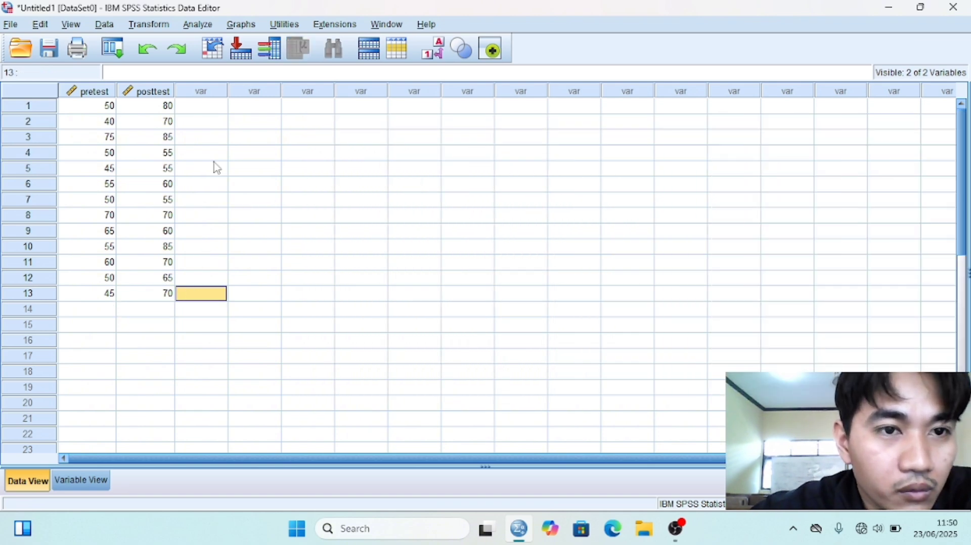
- Set up a Paired-Samples T Test with pretest as Variable1 and posttest as Variable2 of pair 1
click(198, 25)
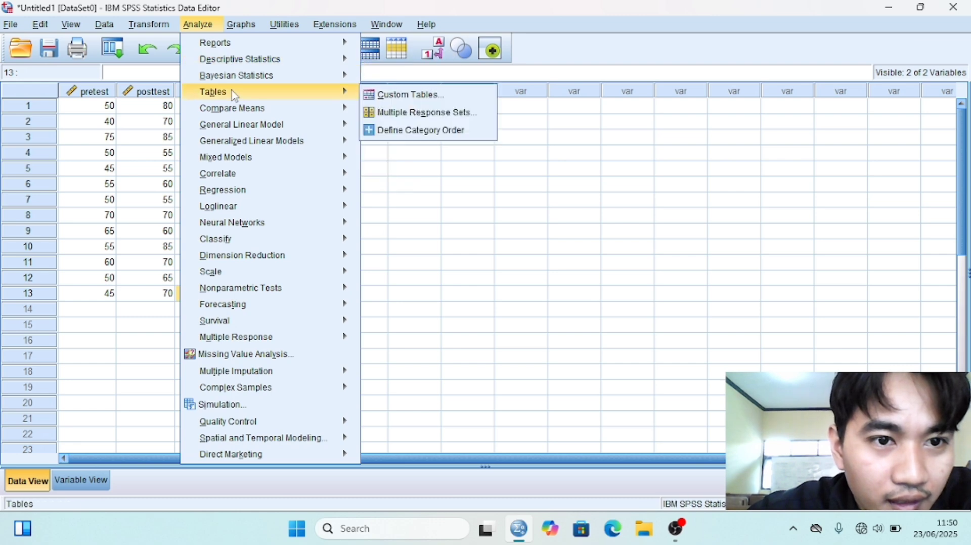
mouse_move(230, 113)
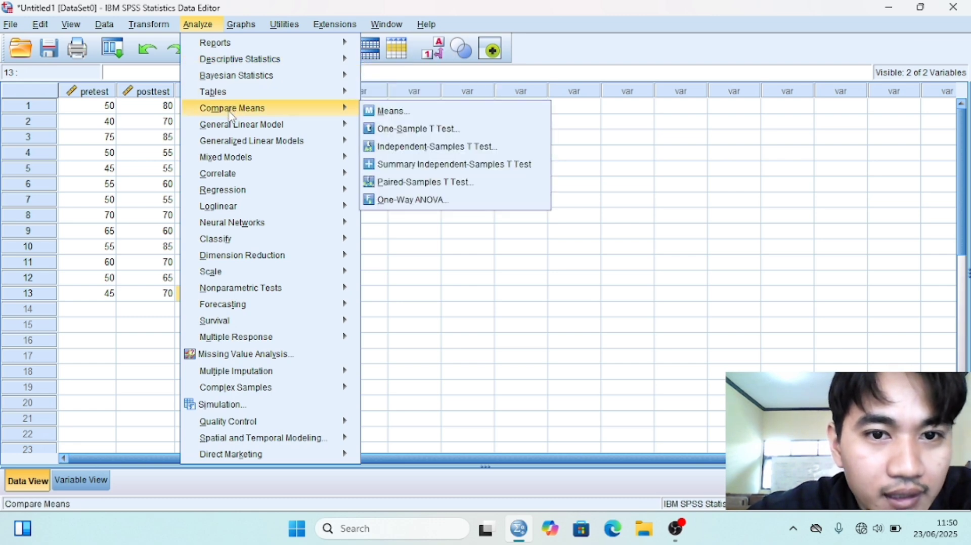
mouse_move(320, 130)
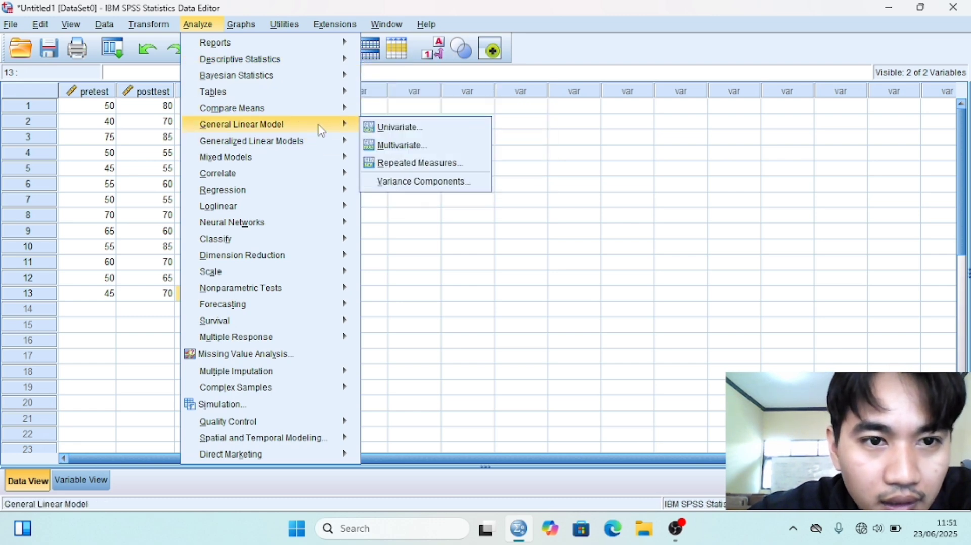
mouse_move(331, 111)
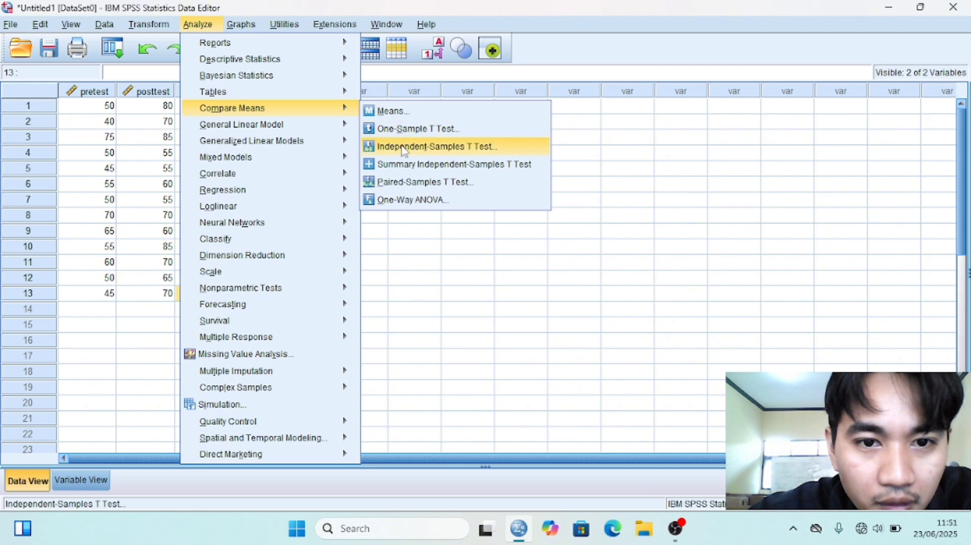
click(424, 183)
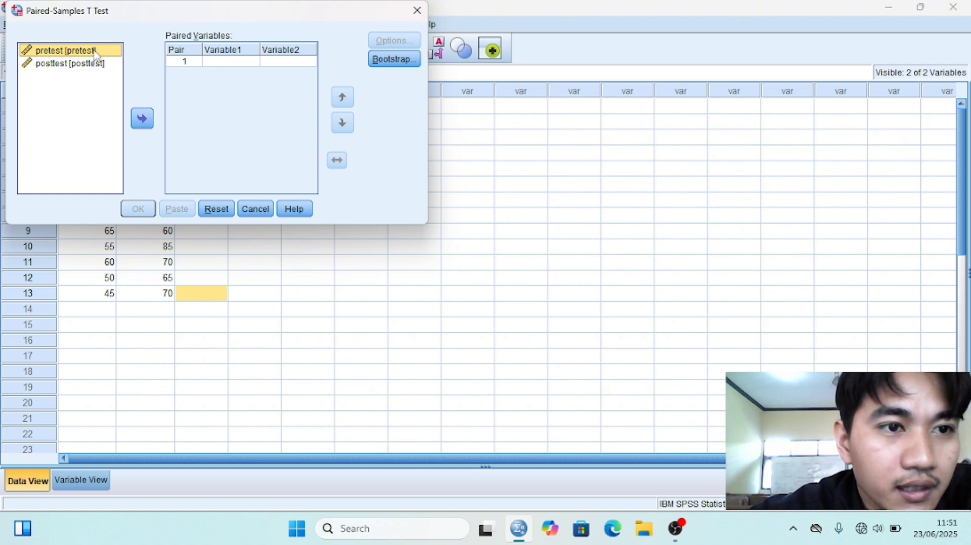
click(142, 119)
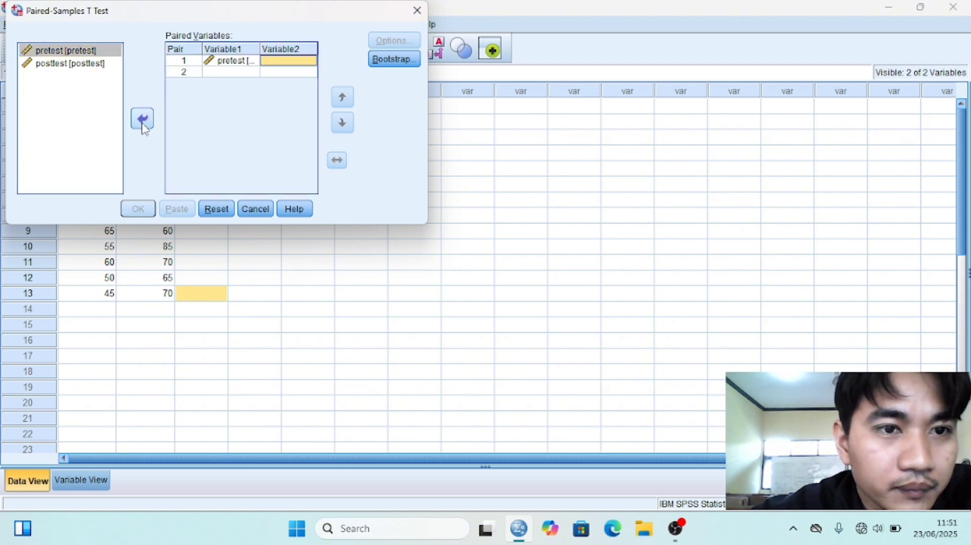
click(83, 64)
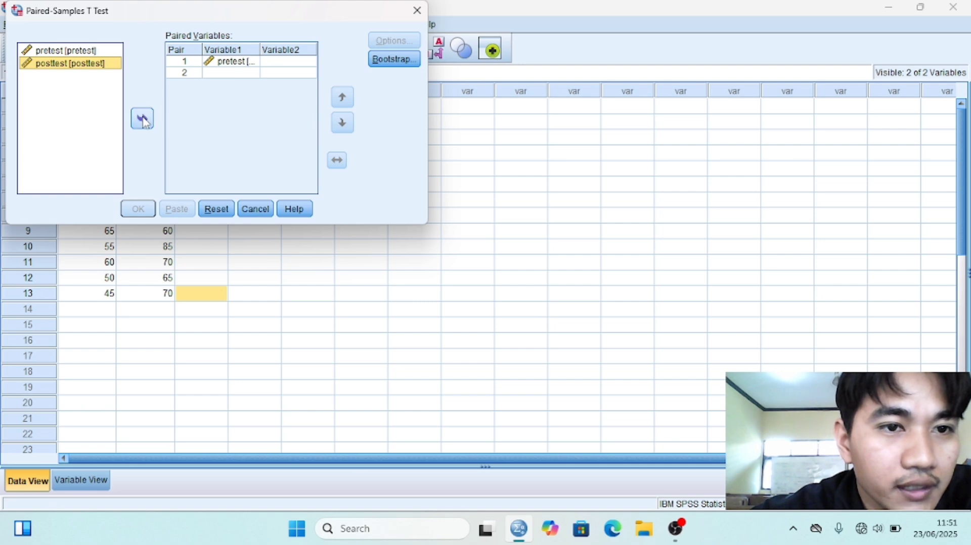
click(143, 120)
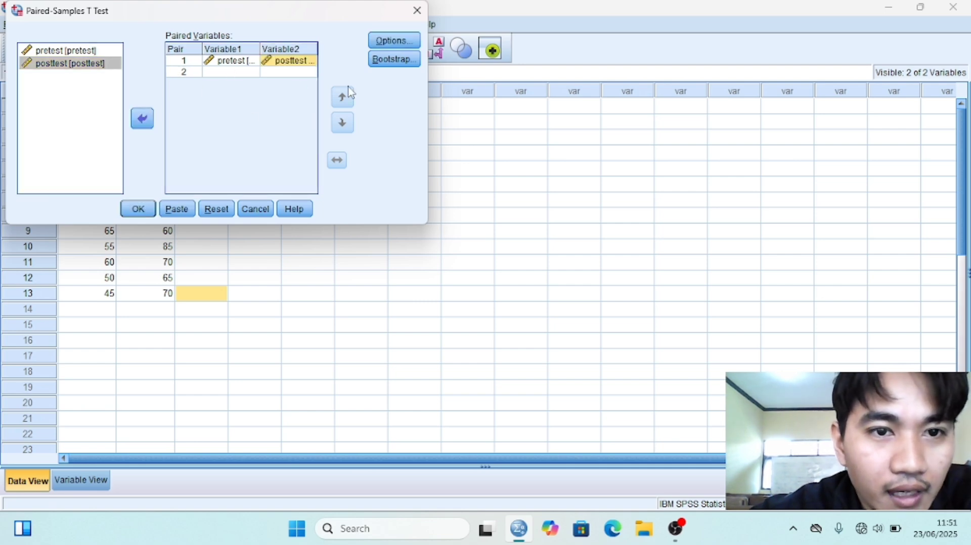
- Accept the 95% confidence interval with cases excluded analysis by analysis, and run the paired-samples t test
click(395, 45)
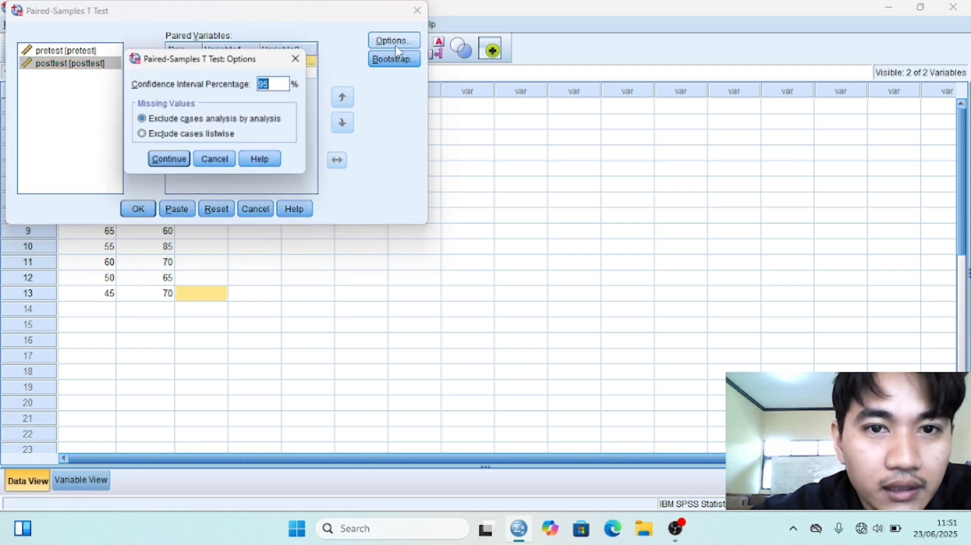
click(274, 86)
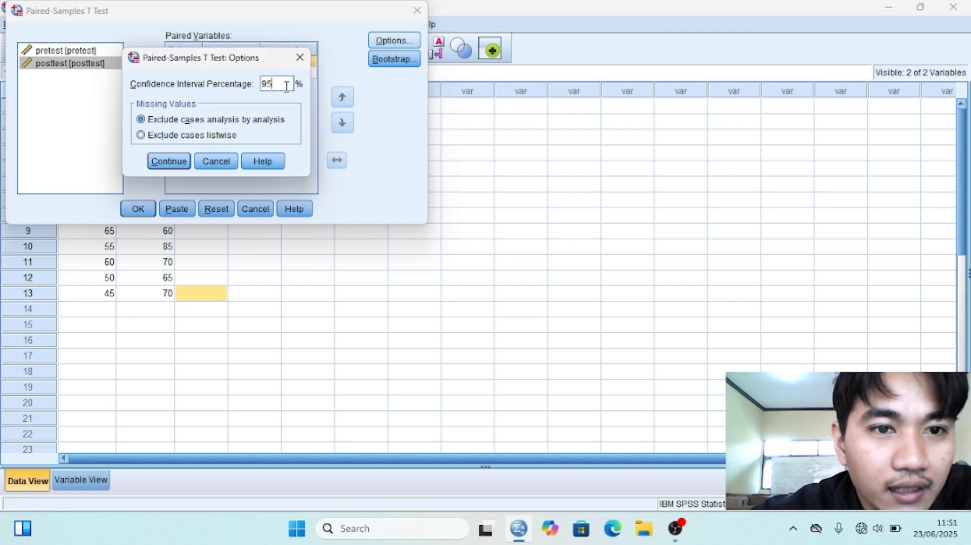
click(166, 161)
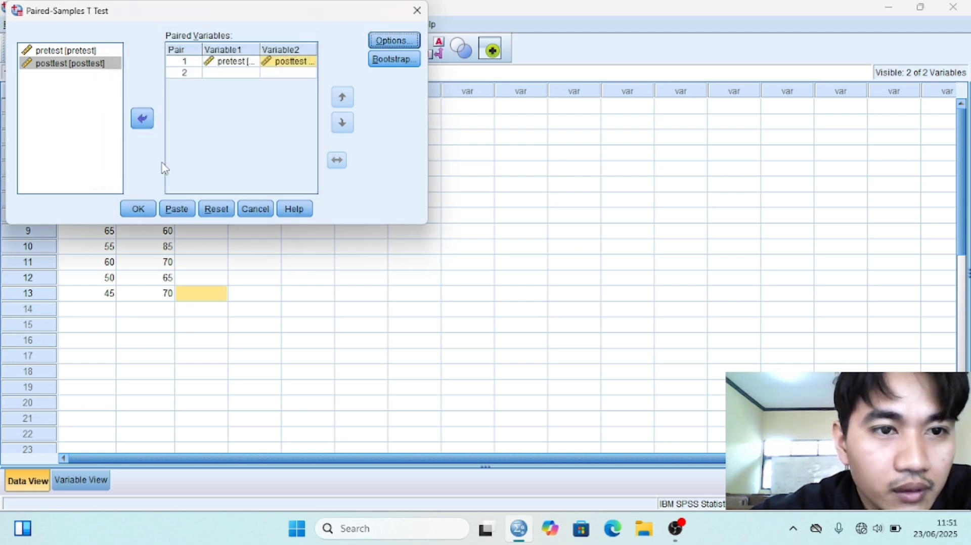
click(138, 209)
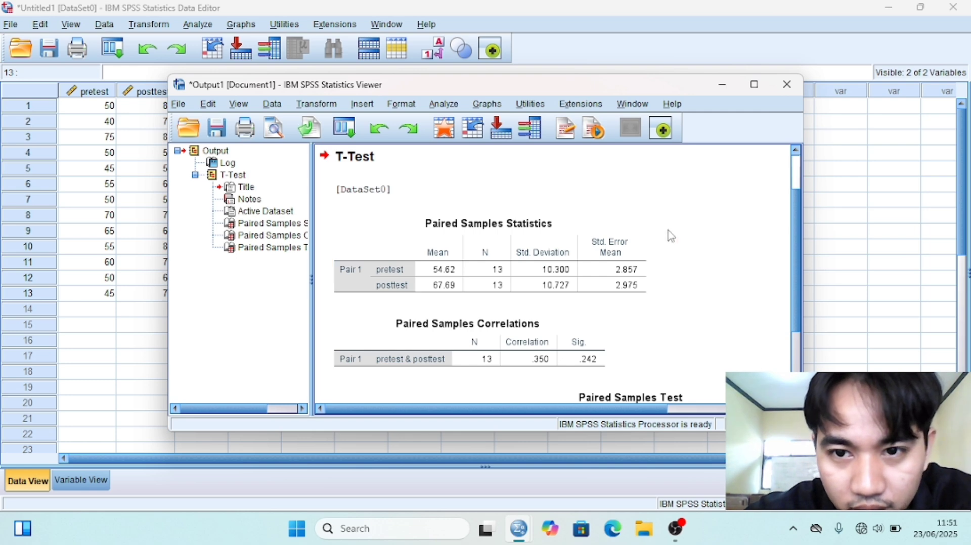
- Maximize the output viewer and examine the means in Paired Samples Statistics and the correlation and significance in Paired Samples Correlations
click(754, 85)
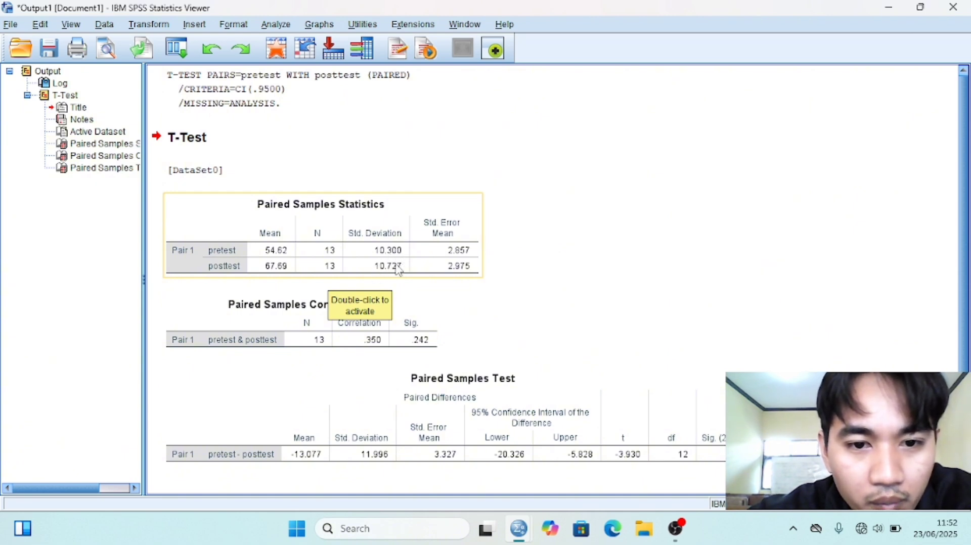
click(452, 246)
click(549, 250)
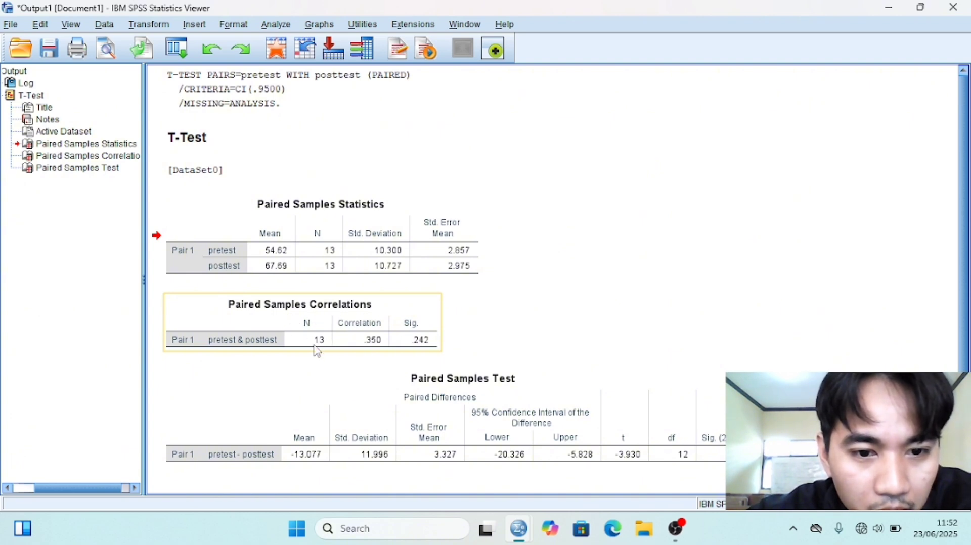
click(355, 344)
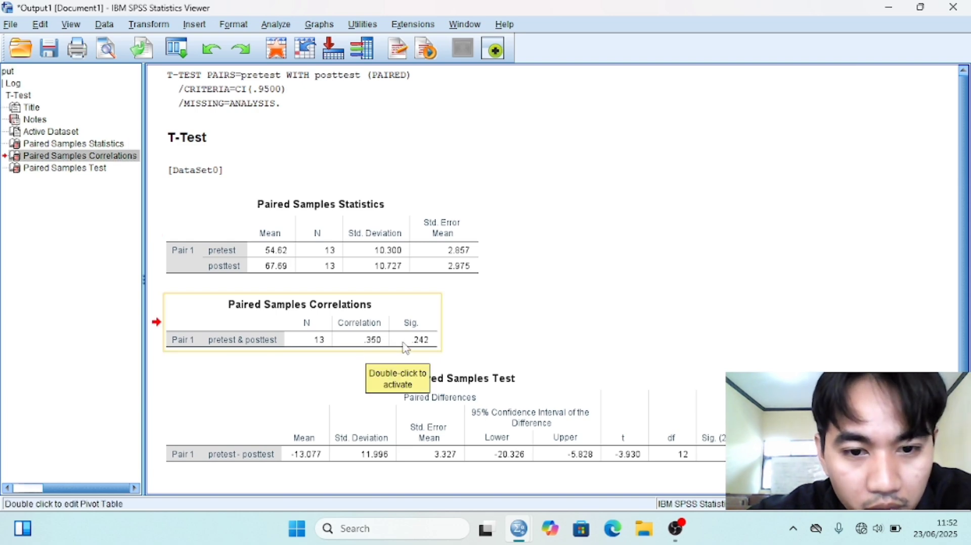
click(460, 324)
click(426, 335)
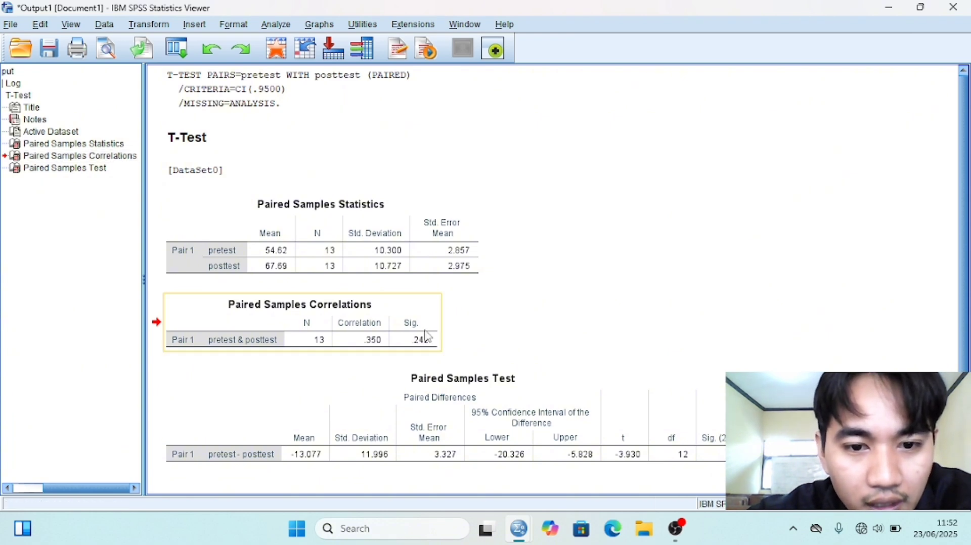
click(409, 364)
click(417, 347)
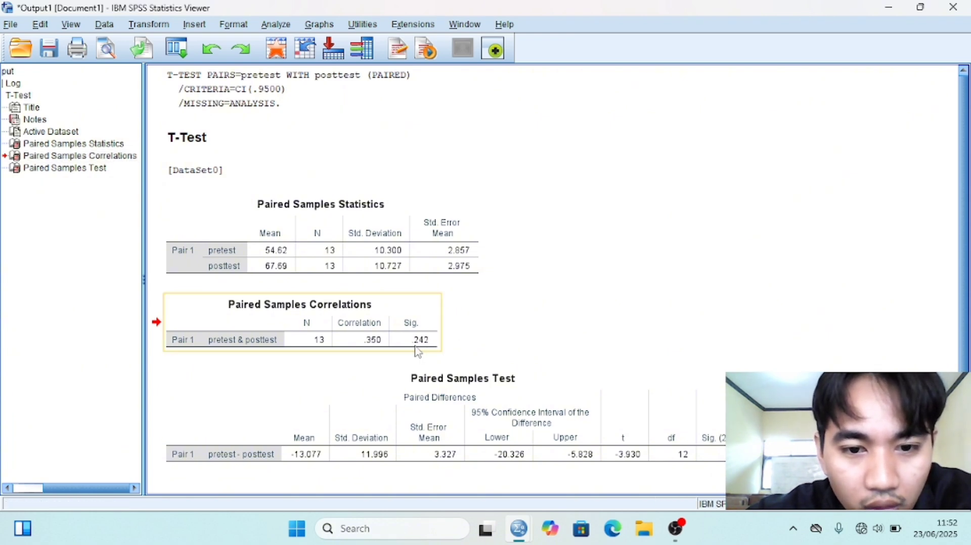
click(458, 351)
click(506, 374)
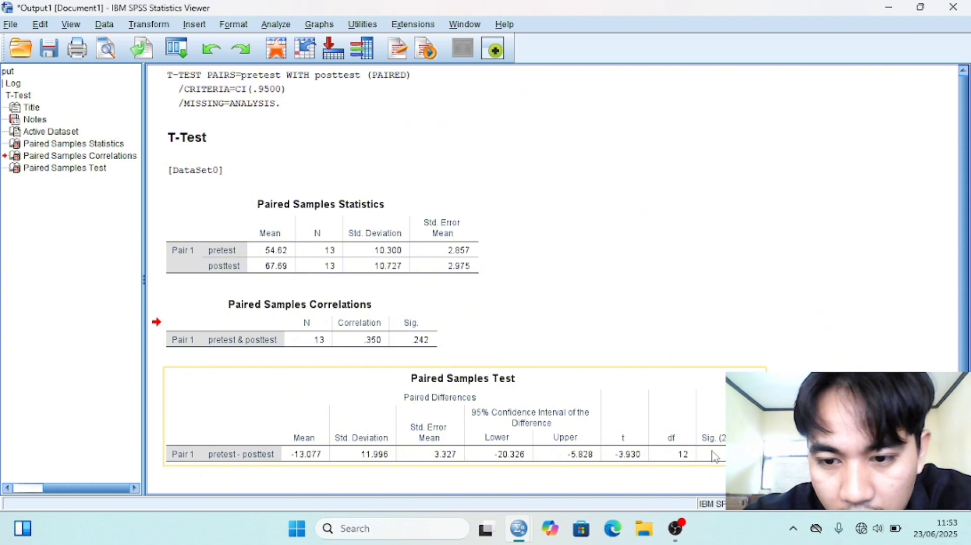
- Open the Paired Samples Test table for editing to inspect its significance value
click(739, 453)
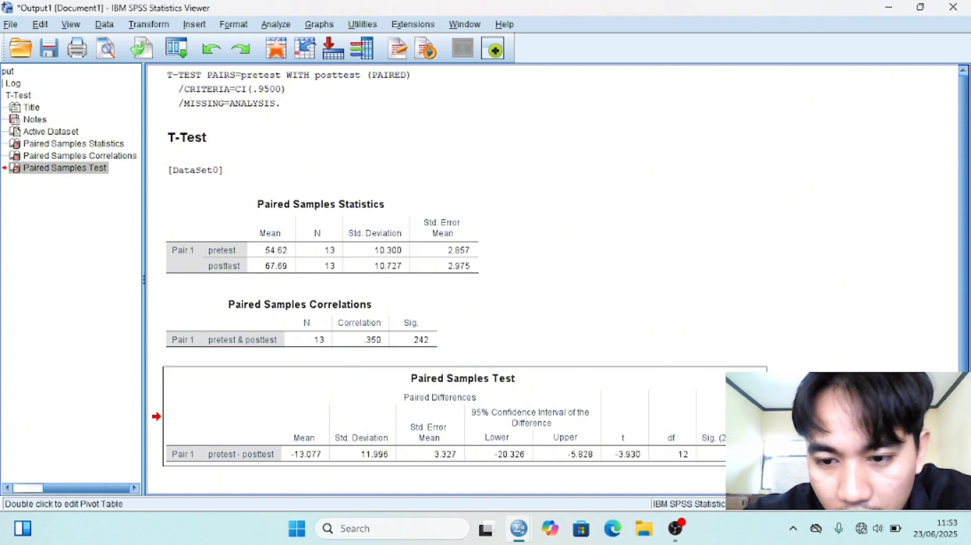
double_click(739, 453)
click(739, 453)
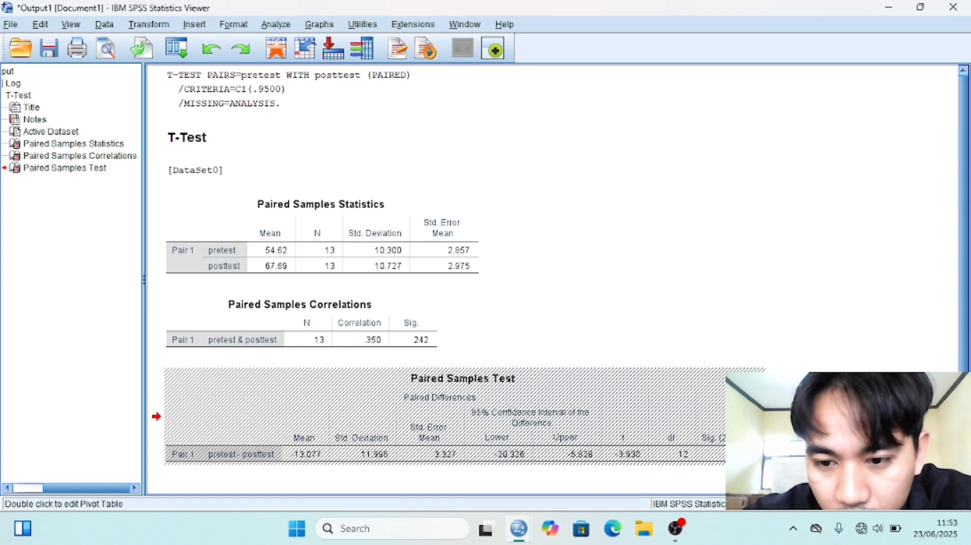